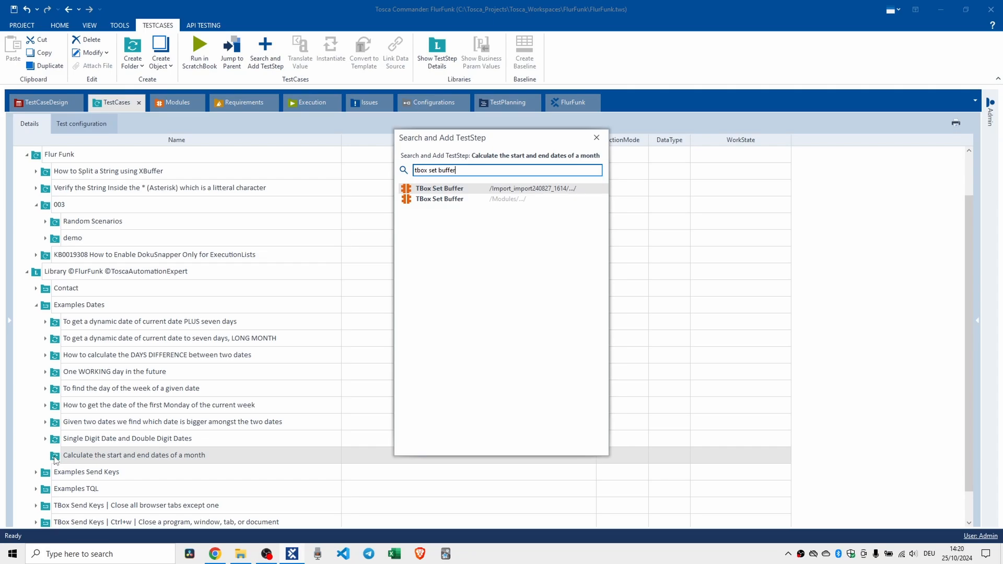
Add the TBox Set Buffer module to the "Calculate the start and end dates of a month" test case and show its DoNothing values
double_click(447, 203)
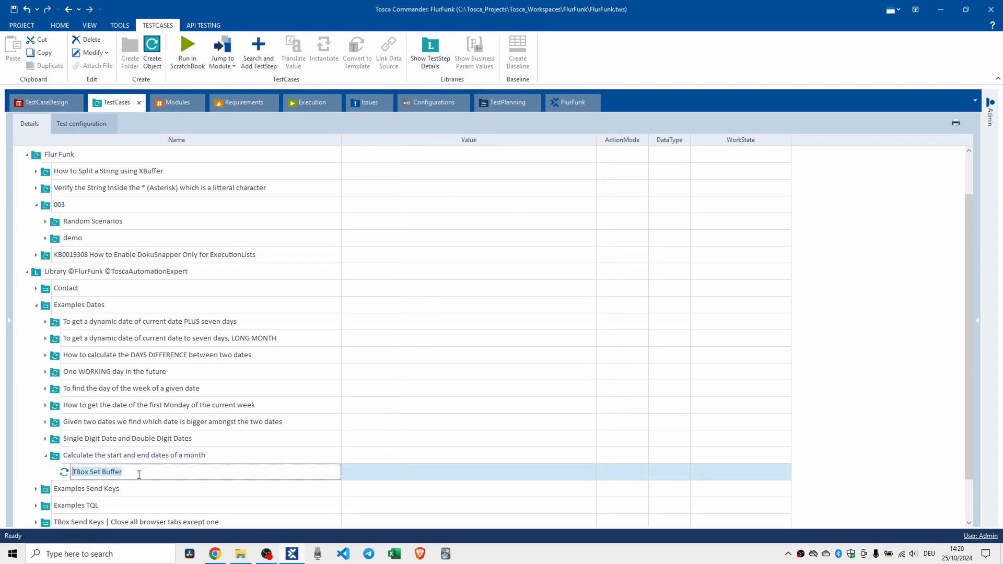
key(Tab)
click(90, 25)
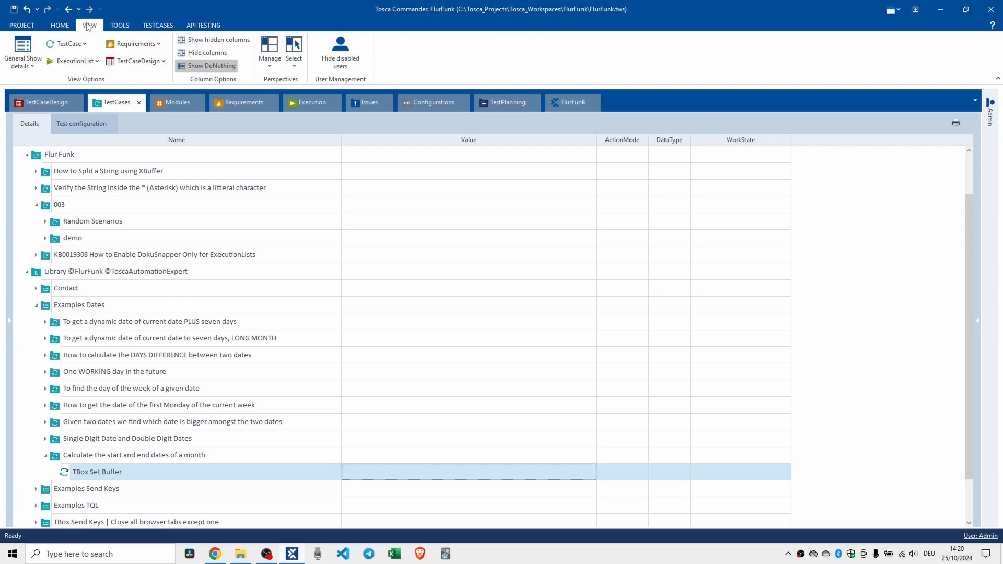
click(209, 66)
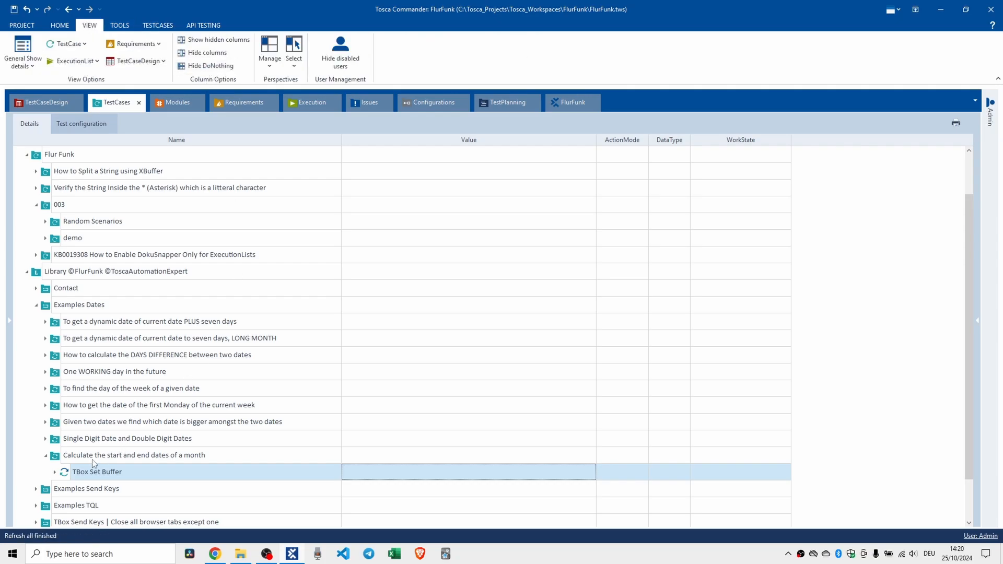
click(55, 472)
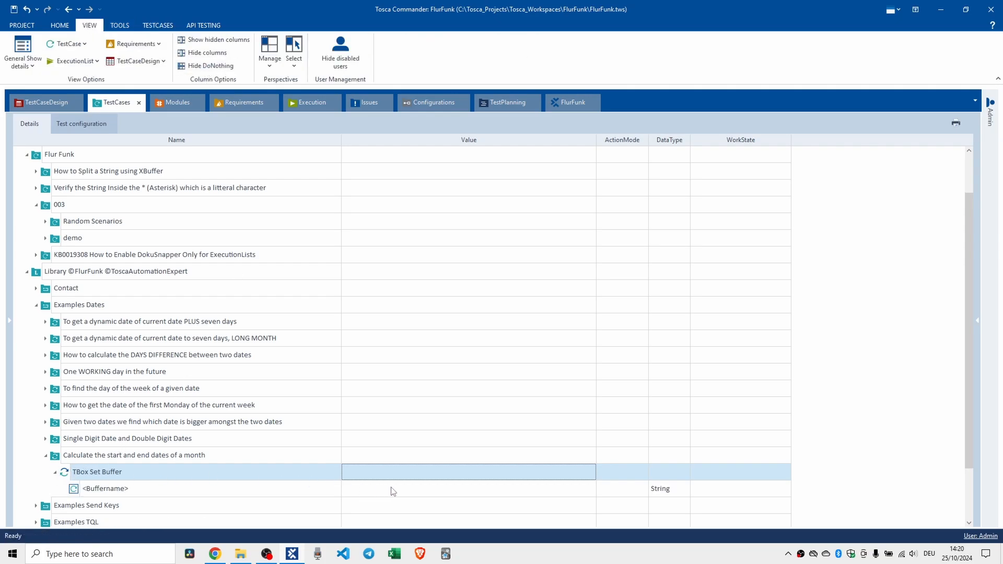
Name the new test step's empty buffer entry "guff"
click(206, 492)
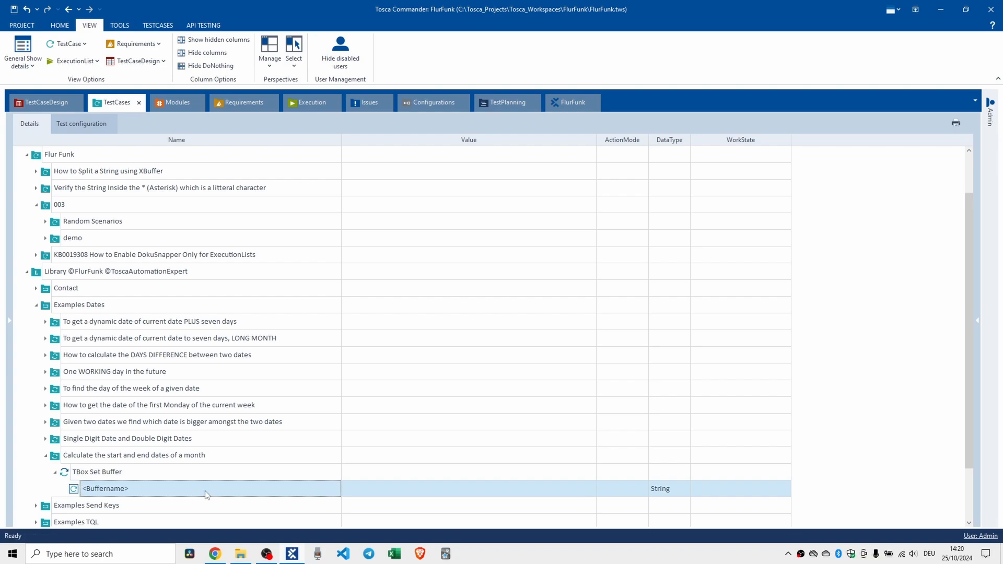
click(205, 493)
key(BackSpace)
key(BackSpace)
key(BackSpace)
key(BackSpace)
key(BackSpace)
key(BackSpace)
key(BackSpace)
key(BackSpace)
key(BackSpace)
key(BackSpace)
key(BackSpace)
key(BackSpace)
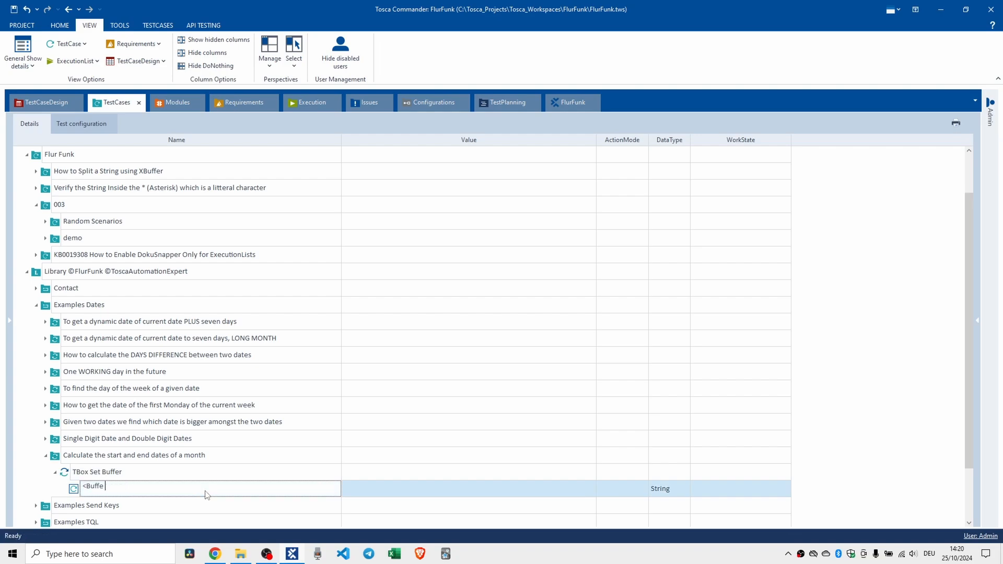
text(guff)
key(Return)
key(Tab)
Set the value of the guff buffer to {date[yyyy-MM-01]}
click(414, 488)
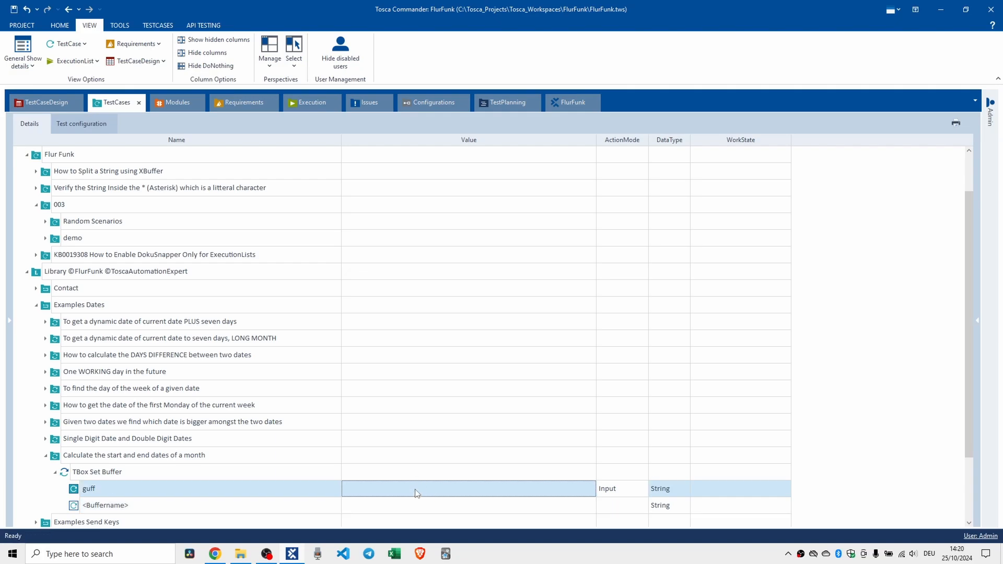
text({)
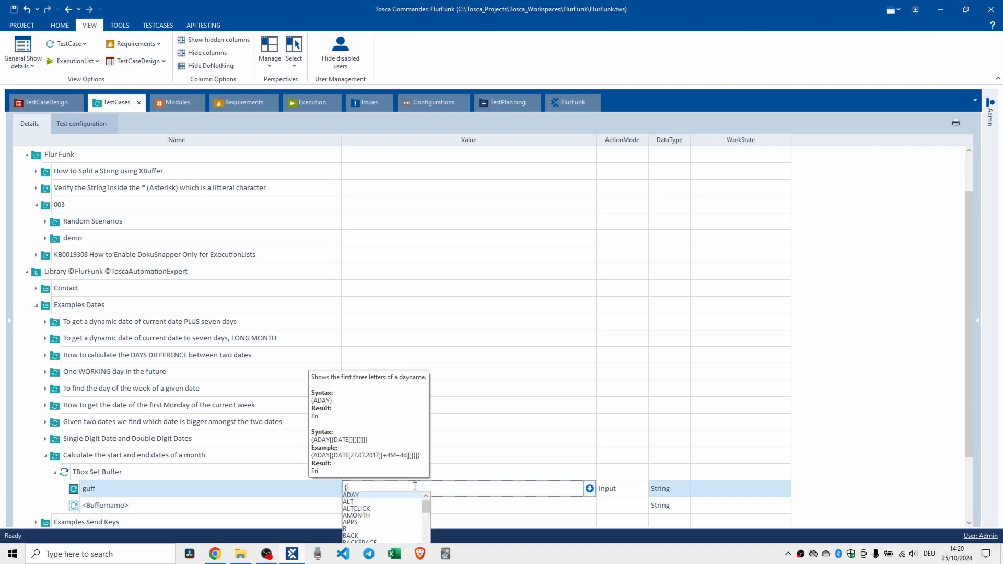
text(date)
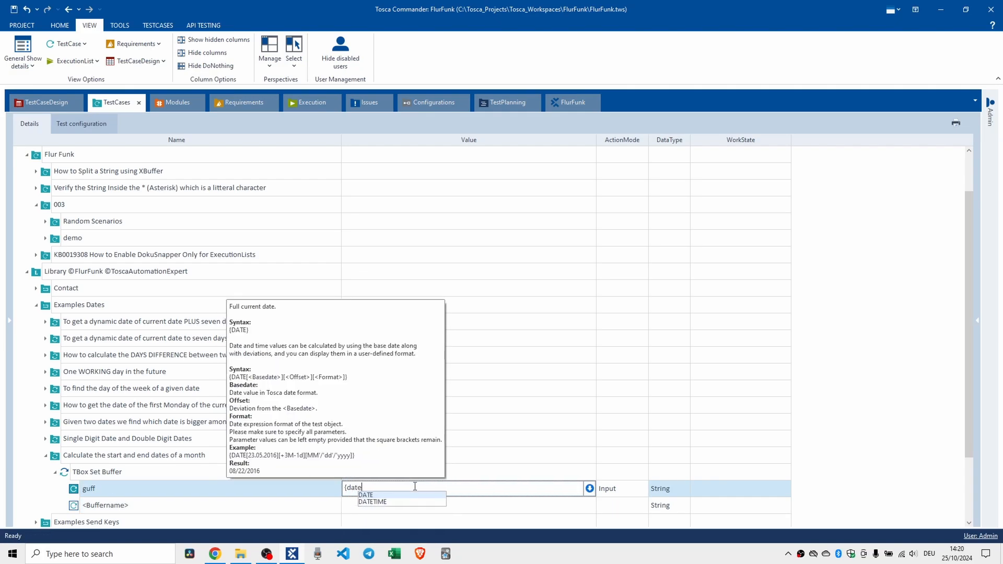
text([]})
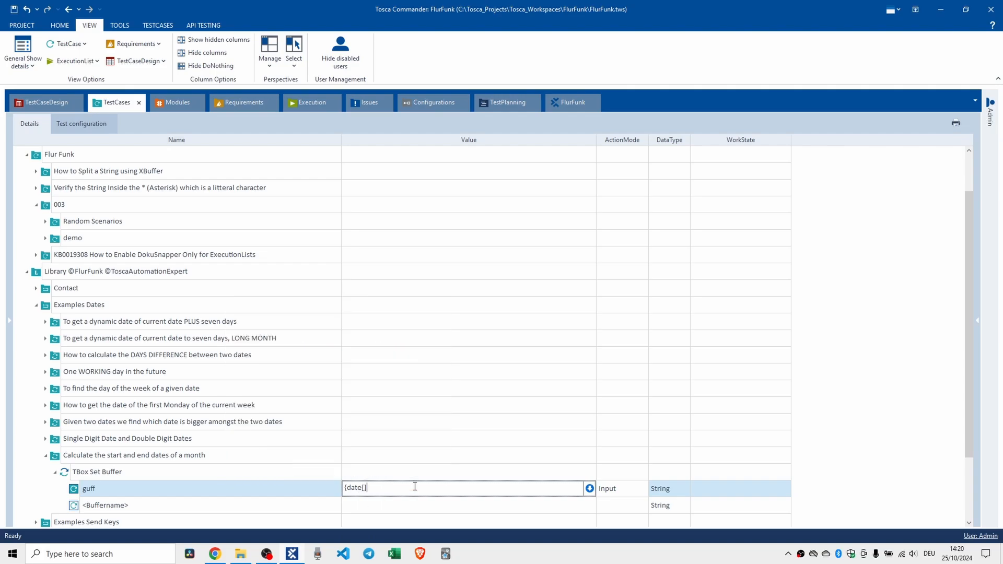
key(Left)
key(Left)
text(yyyy-MM-01)
key(Return)
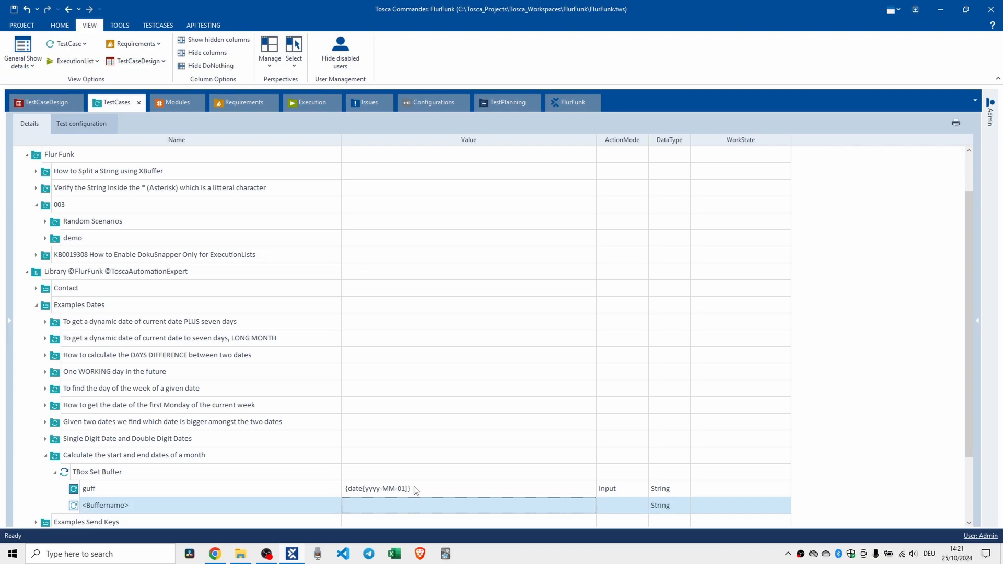
Run the TBox Set Buffer test step with guff in ScratchBook and close the results window
click(93, 476)
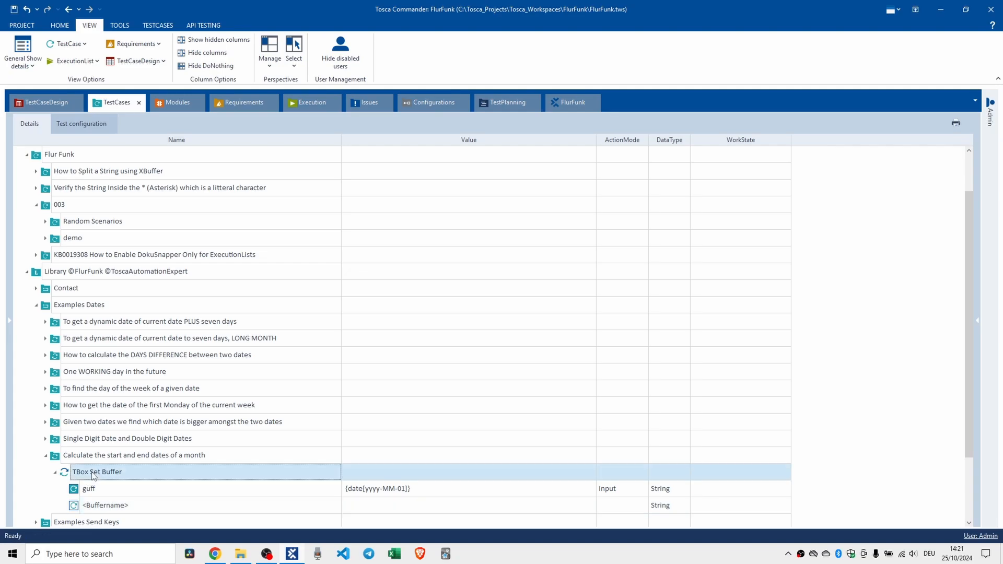
key(F6)
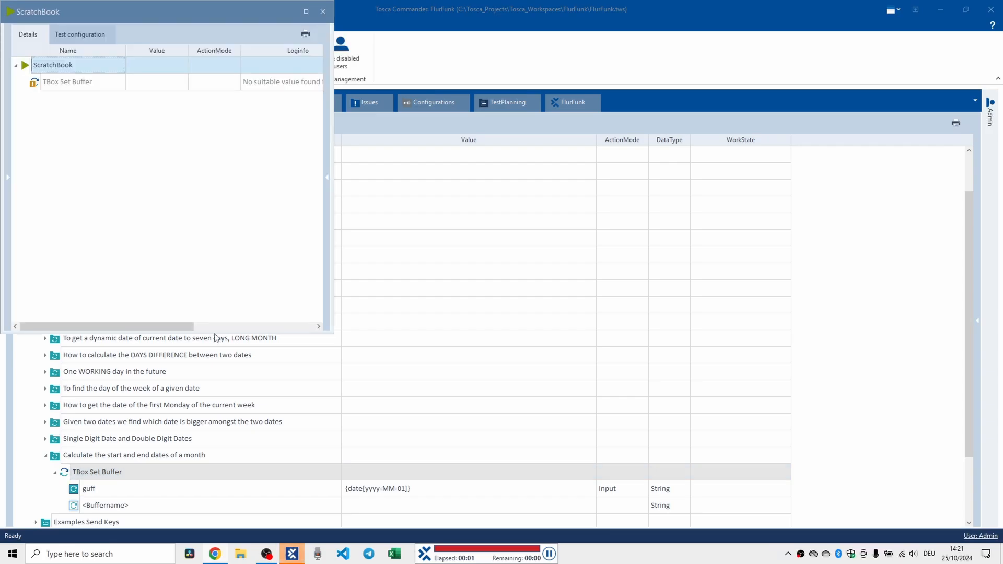
click(323, 11)
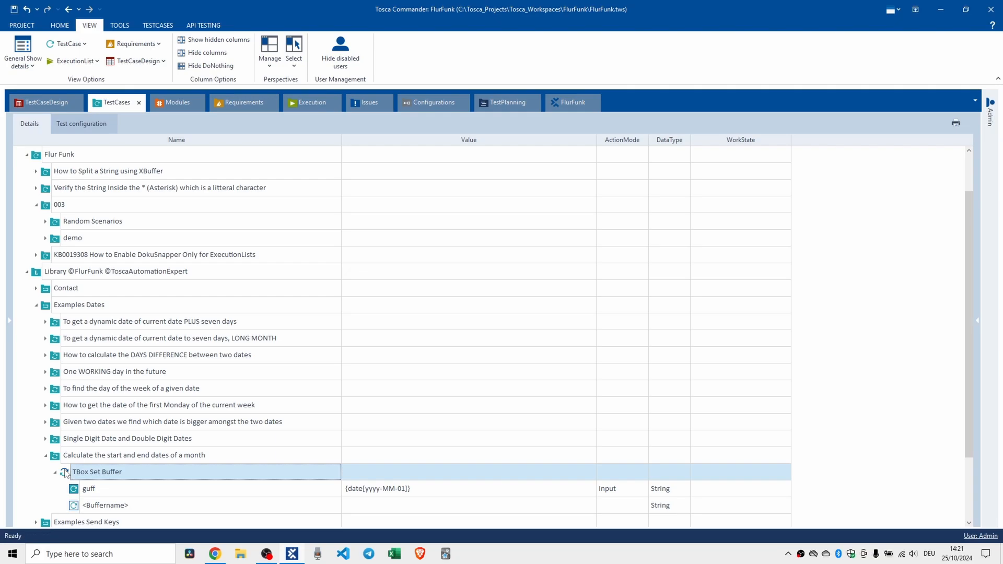
Run TBox Set Buffer in ScratchBook again, read its full Loginfo message in the enlarged window, and close the results
key(F6)
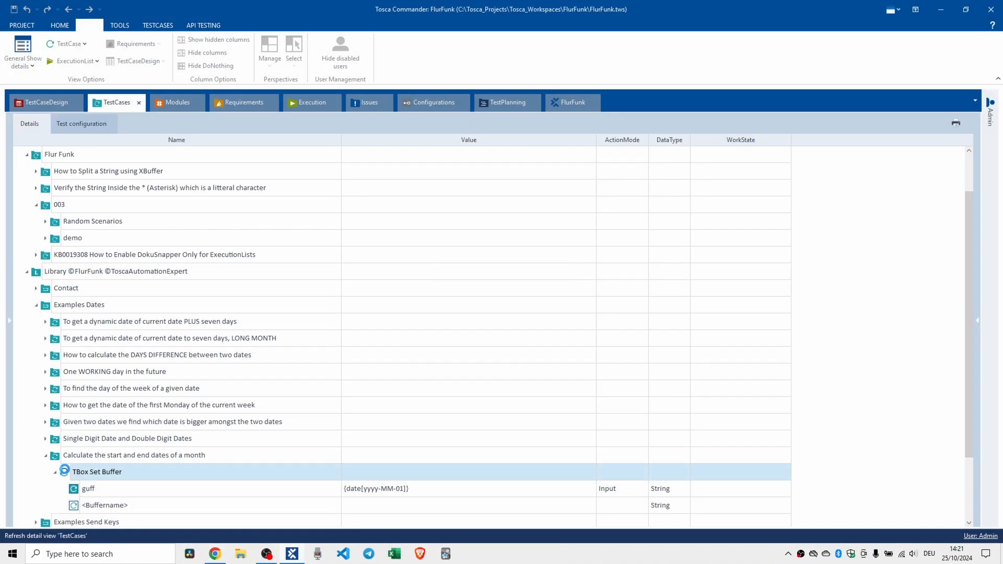
click(44, 84)
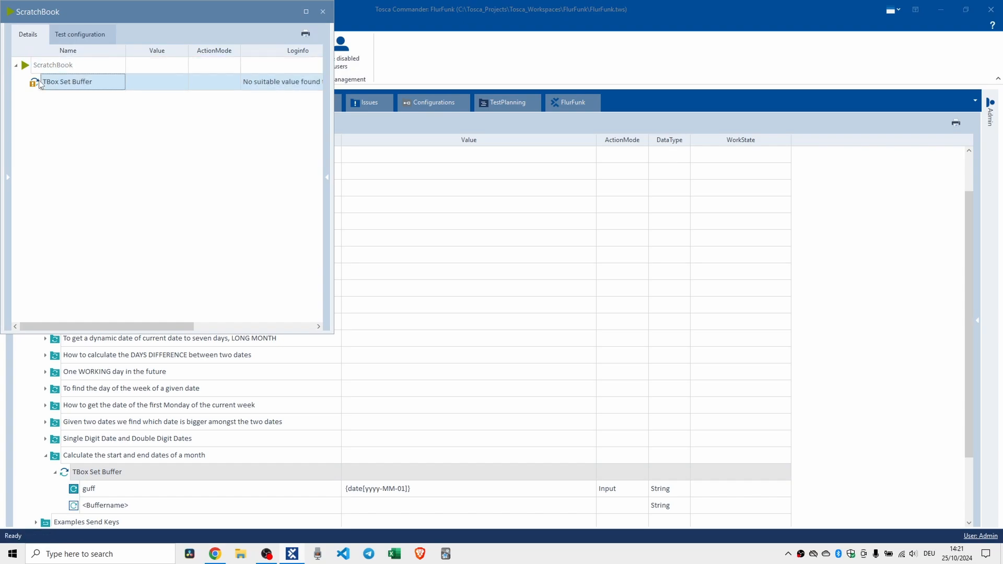
click(306, 11)
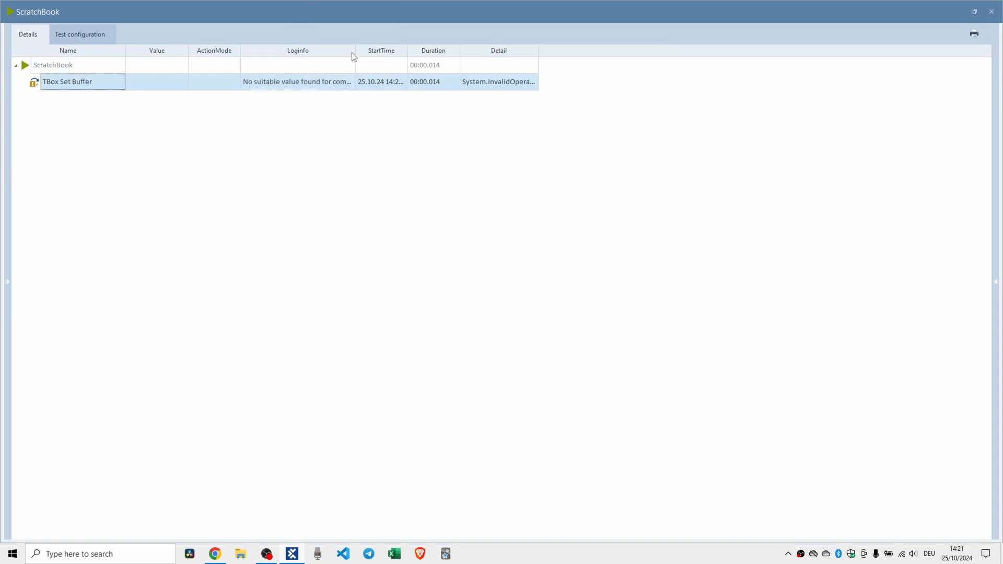
click(347, 82)
click(351, 82)
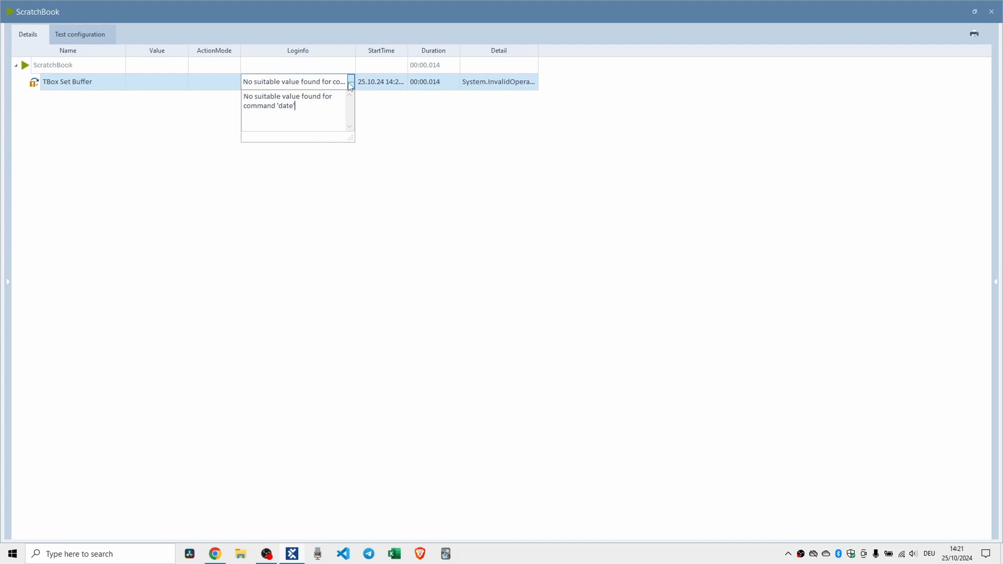
click(992, 12)
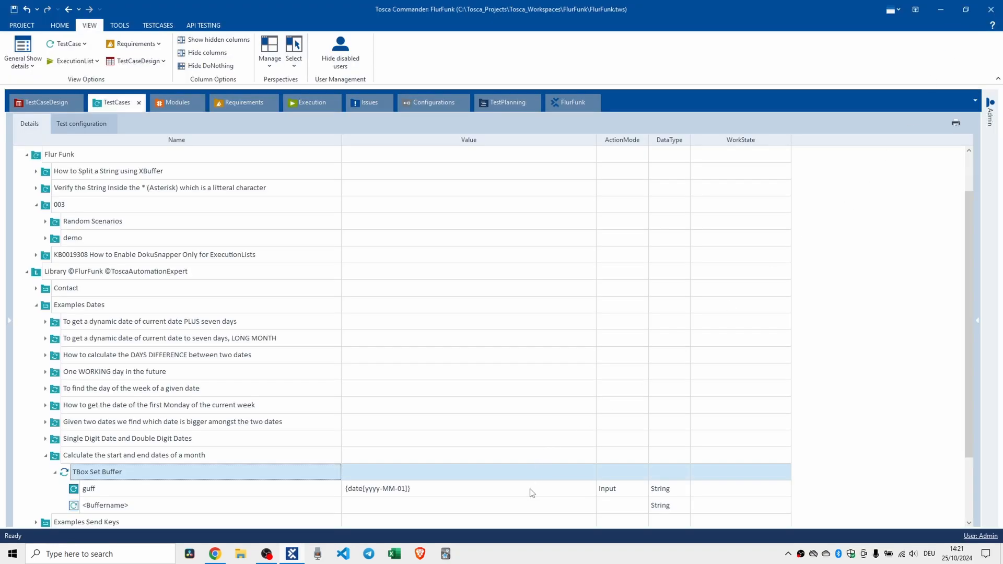
Change the command name in the guff value to uppercase, giving {DATE[yyyy-MM-01]}
click(355, 495)
click(354, 494)
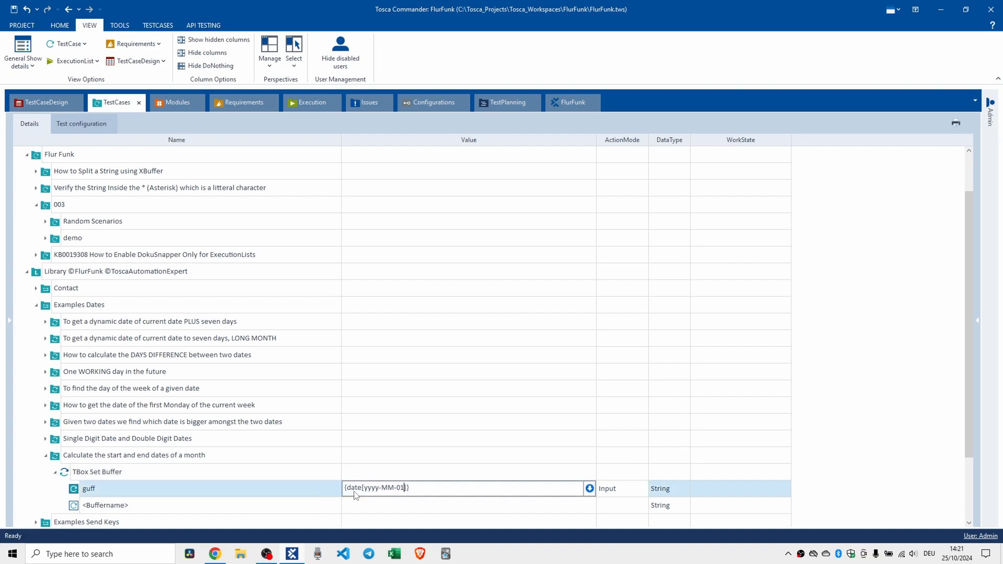
drag(358, 488, 364, 488)
text(DATE)
key(Return)
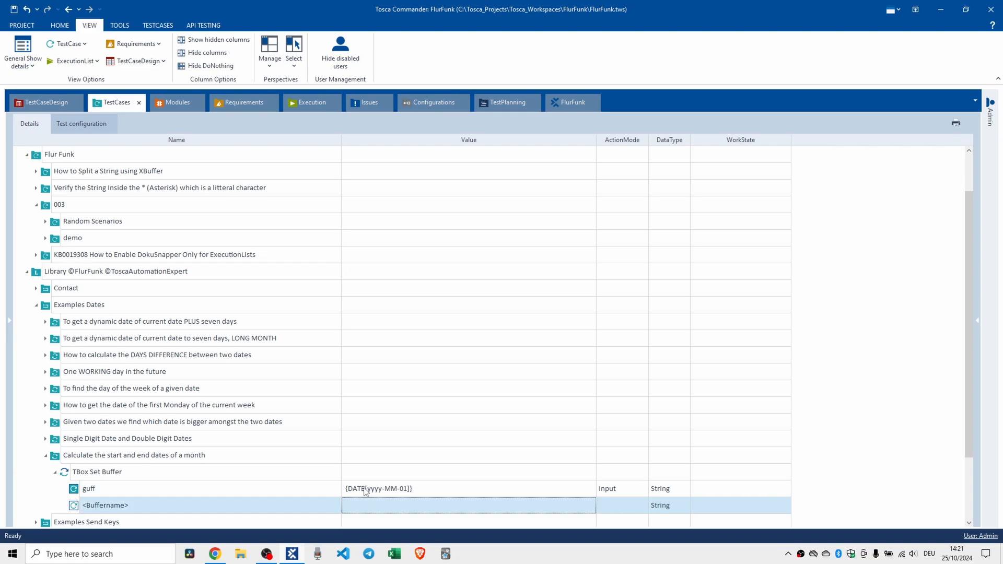
Run TBox Set Buffer with the uppercase DATE command in ScratchBook, read its Loginfo message, and close the results
key(F6)
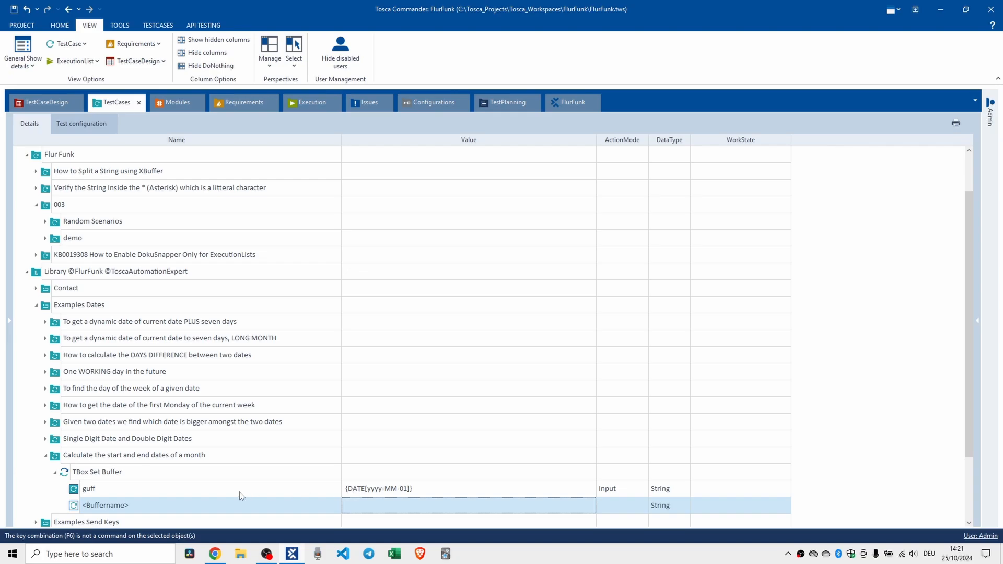
click(167, 471)
key(F6)
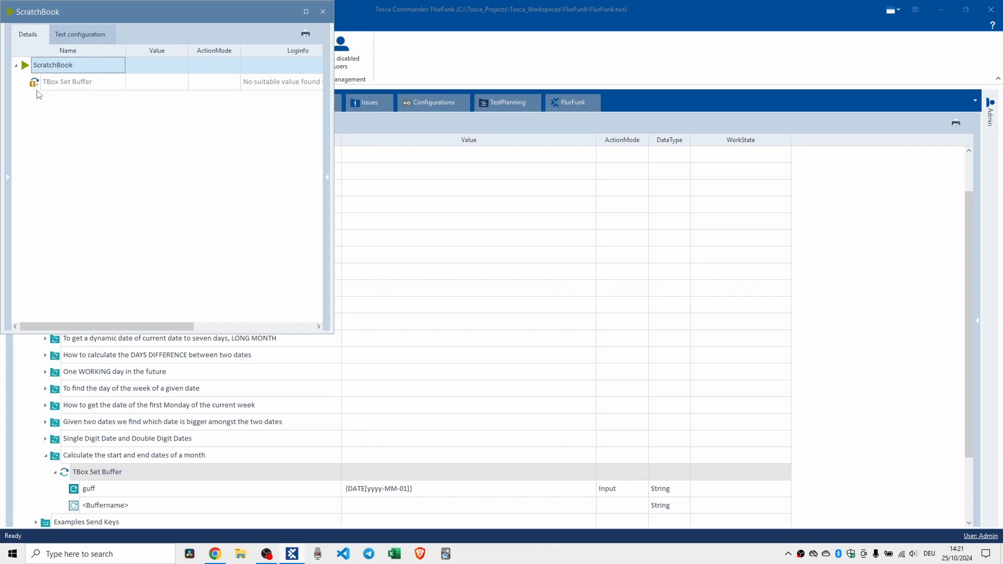
click(52, 82)
click(253, 83)
click(319, 82)
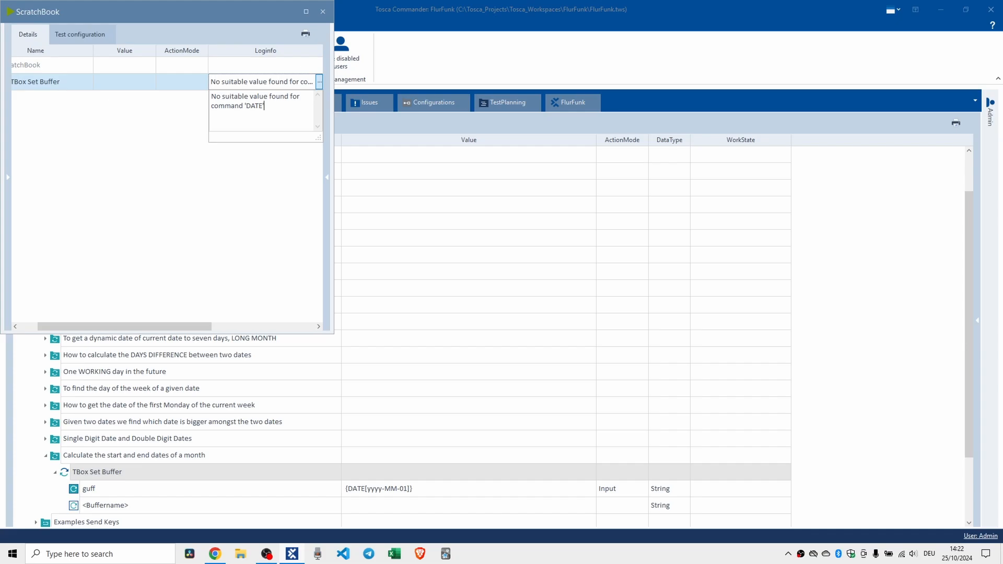
key(Escape)
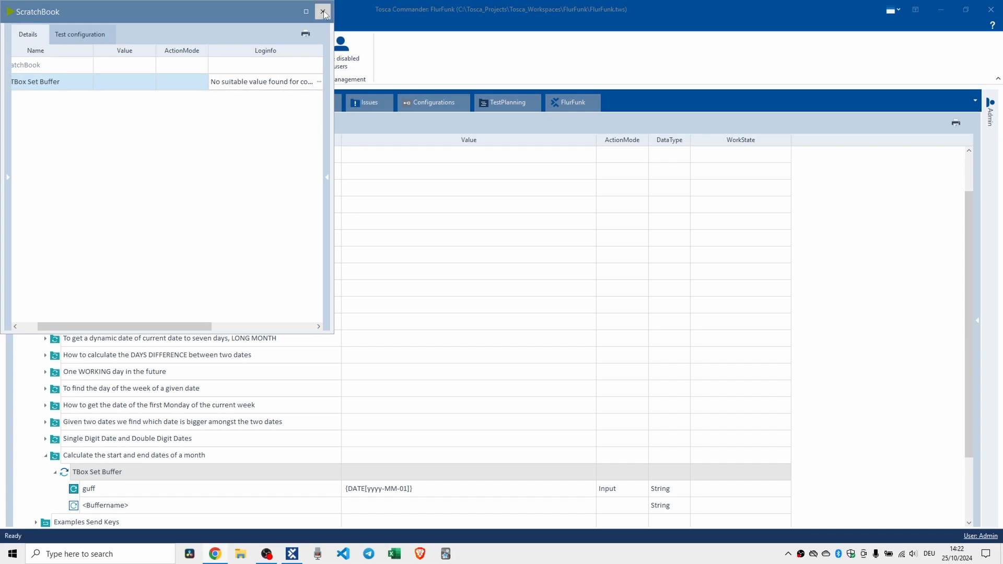
click(322, 11)
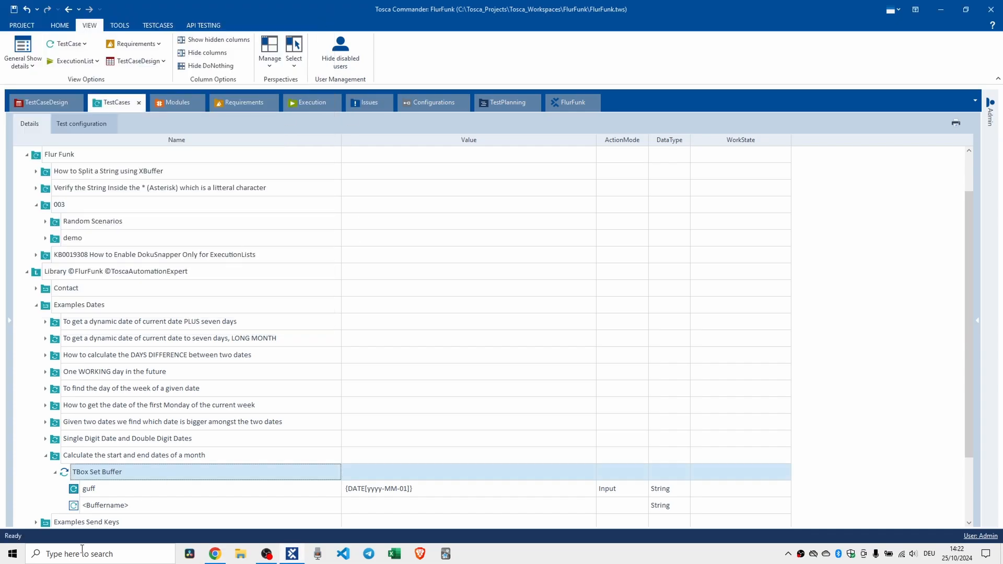
Expand the "To get a dynamic date of current date PLUS seven days" example and examine its Date1 value
click(45, 321)
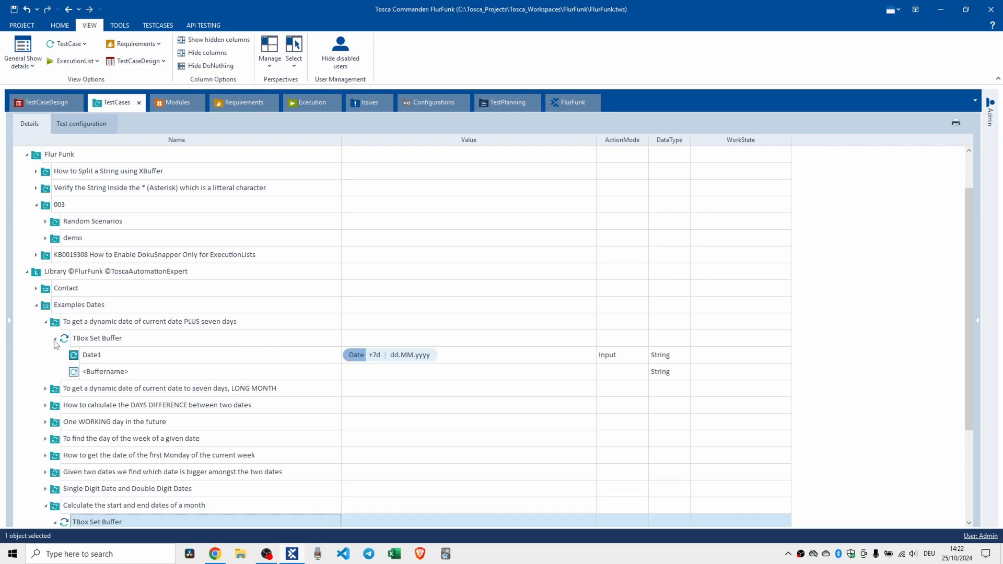
click(464, 359)
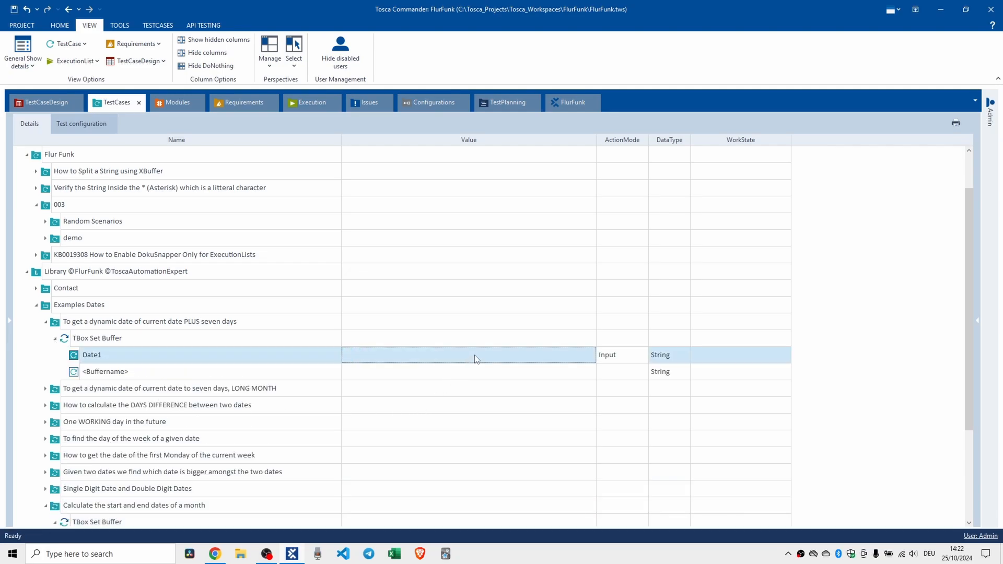
click(427, 433)
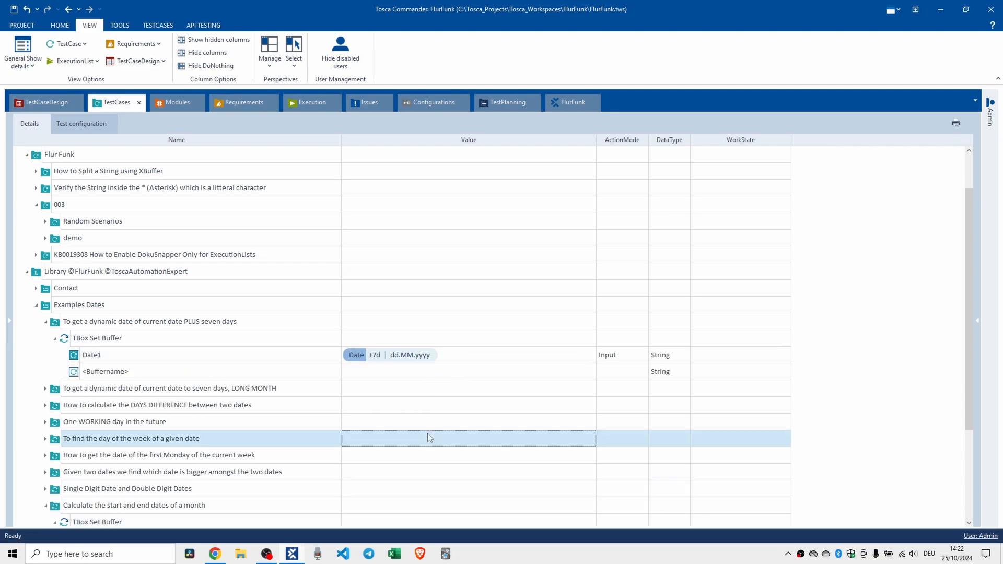
Replace the hyphens in the guff value's date format with dots, giving {DATE[yyyy.MM.01]}
scroll(429, 438, down, 3)
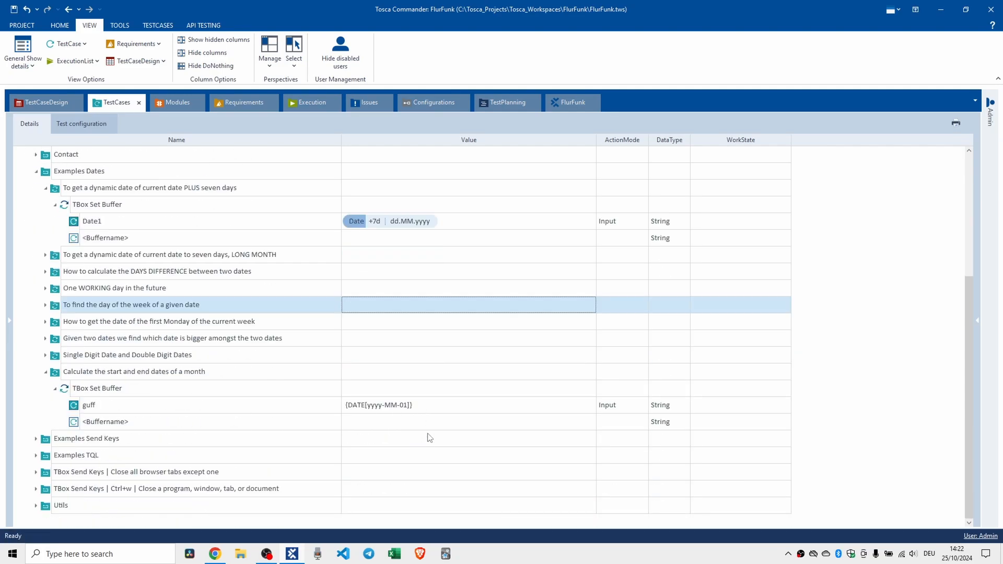
click(385, 407)
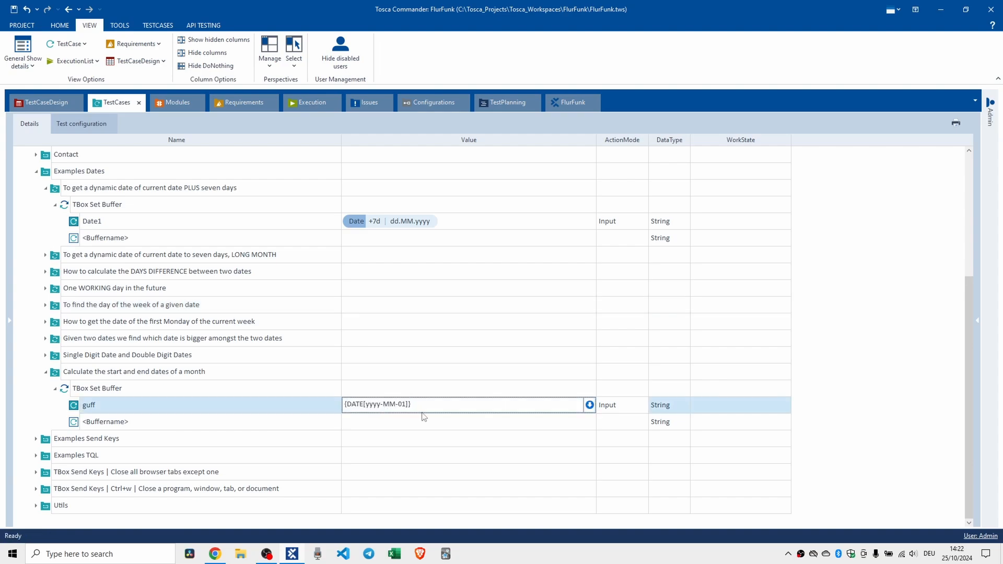
key(BackSpace)
text(.)
key(Right)
key(Right)
key(Right)
key(BackSpace)
text(.)
key(Return)
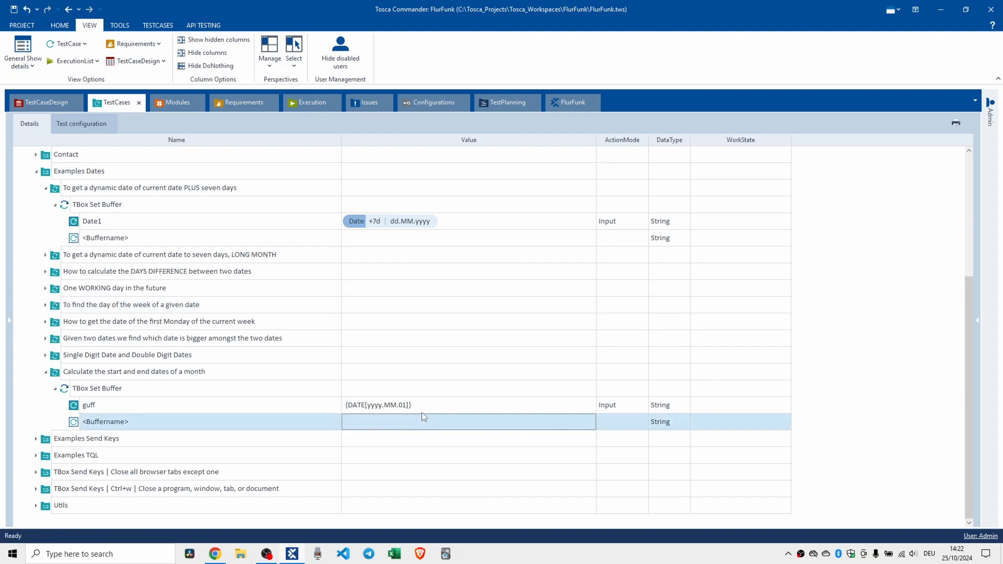
Check the Date1 example's full expression and insert empty square brackets [] before [yyyy.MM.01] in the guff value
click(467, 221)
click(465, 219)
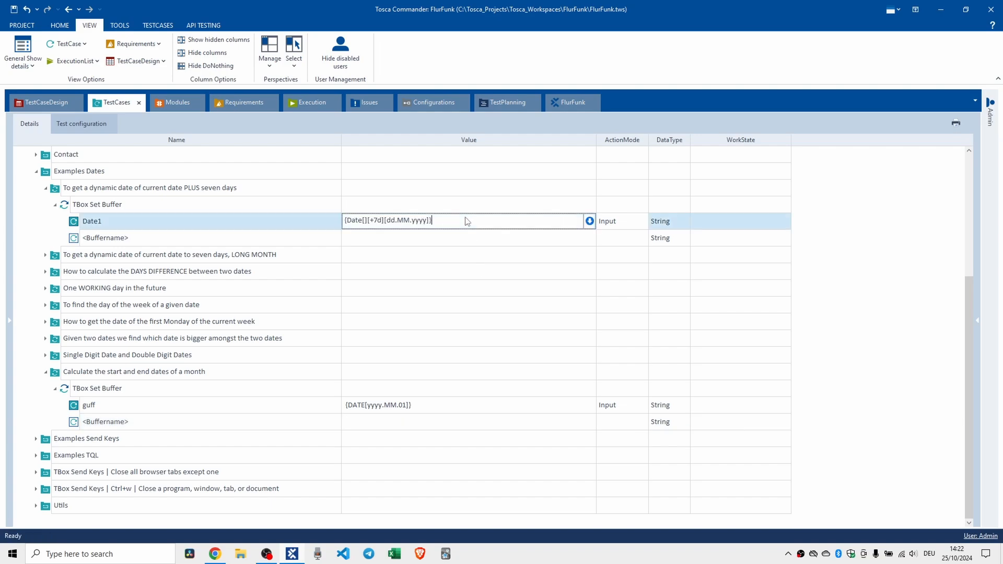
click(365, 413)
click(364, 404)
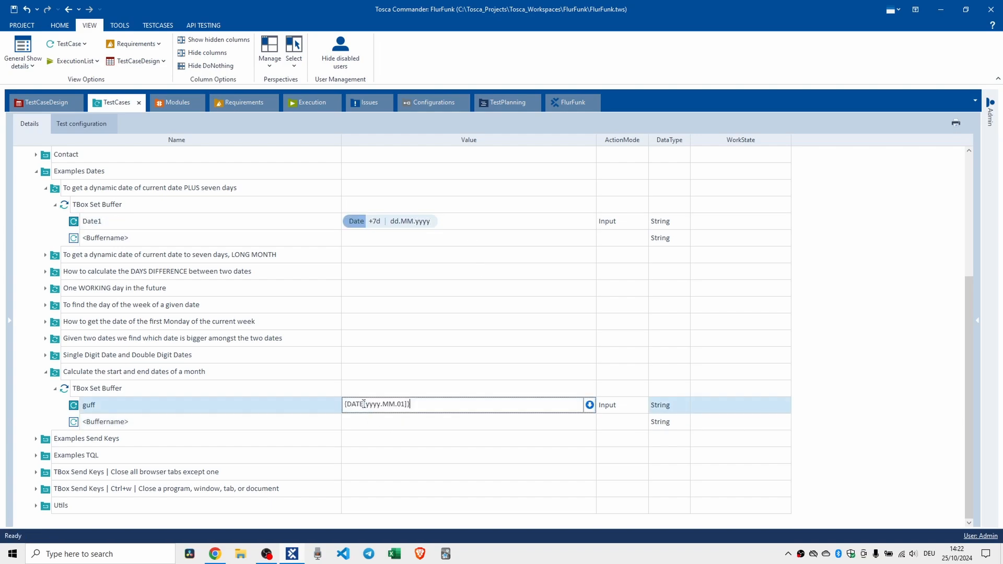
text([])
click(369, 407)
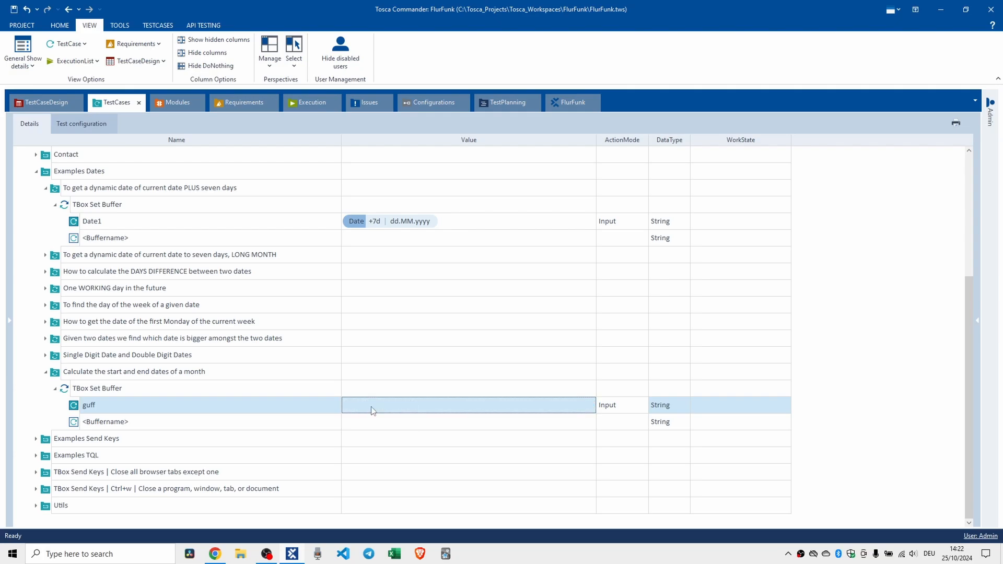
Run TBox Set Buffer with the yyyy.MM.01 format in ScratchBook, read guff's Loginfo message, and close the results
click(406, 418)
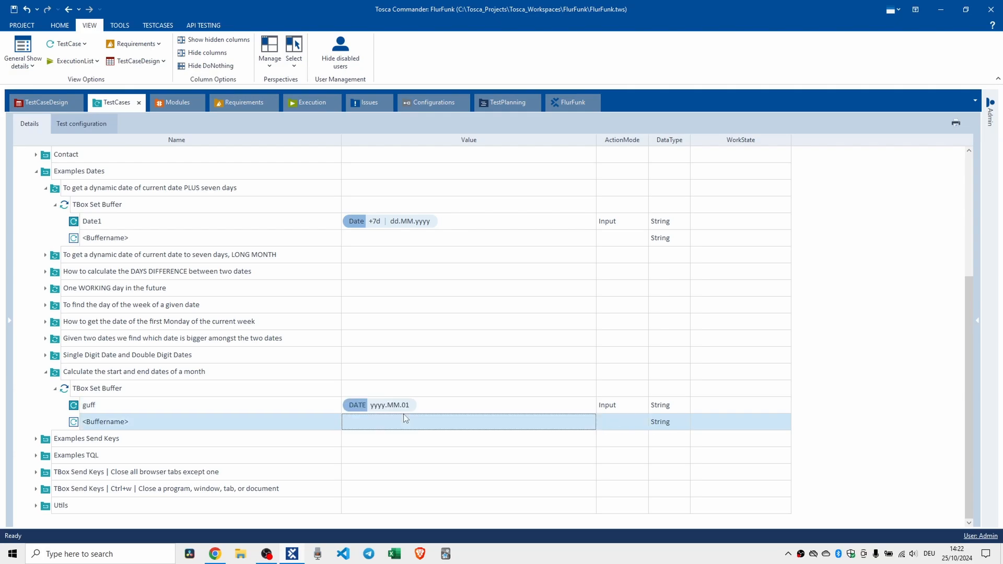
click(112, 389)
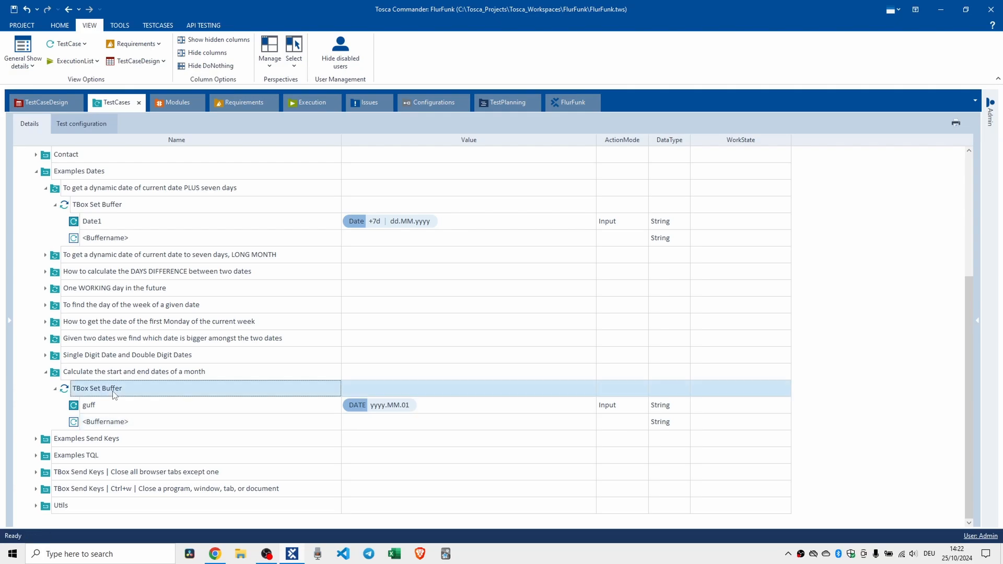
key(F6)
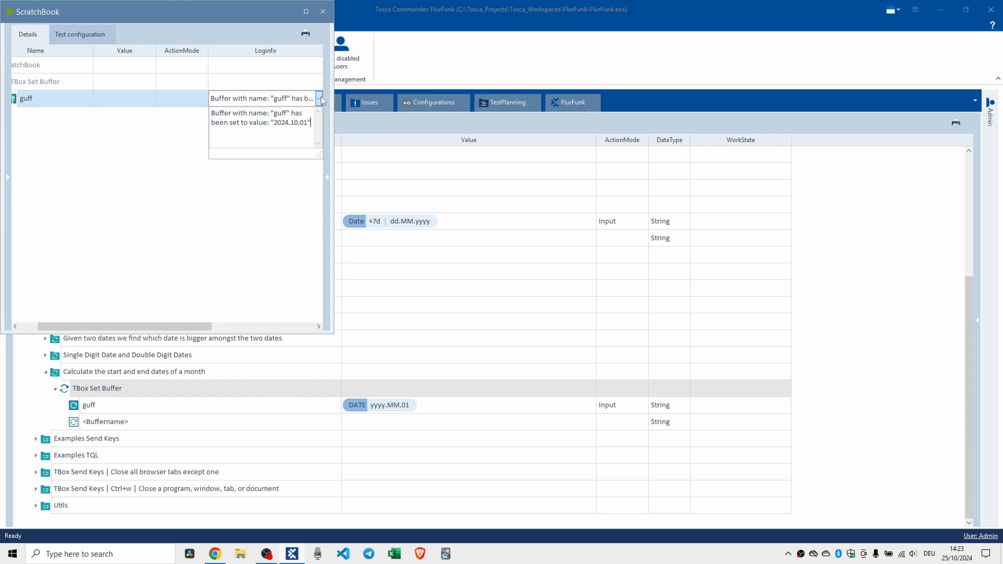
click(322, 11)
Change the day part of guff's date format to dd, giving {DATE[][][yyyy.MM.dd]}
click(399, 412)
click(399, 412)
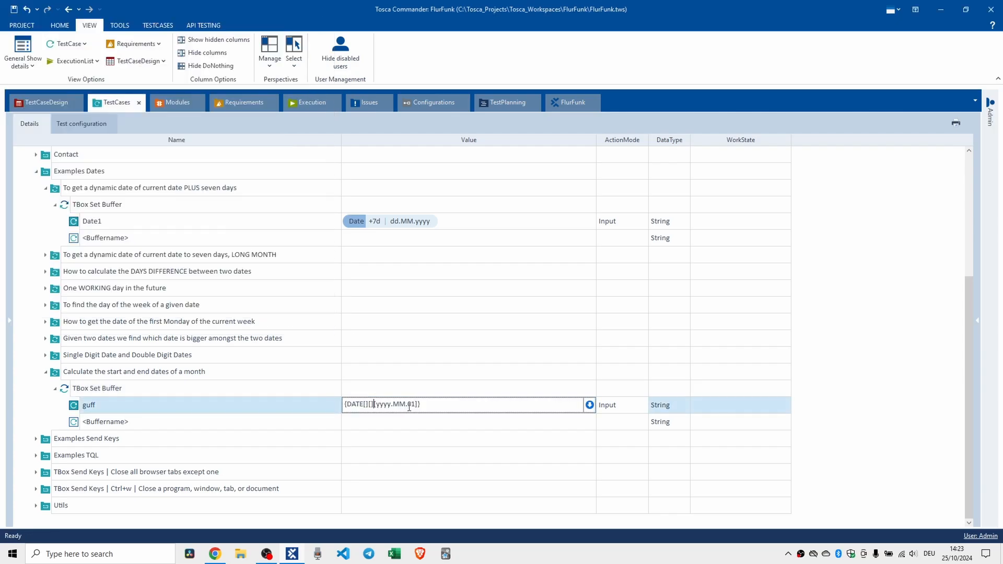
double_click(408, 404)
text(dd)
click(379, 438)
Run TBox Set Buffer with the yyyy.MM.dd format in ScratchBook, read guff's Loginfo message, and close the results
click(94, 389)
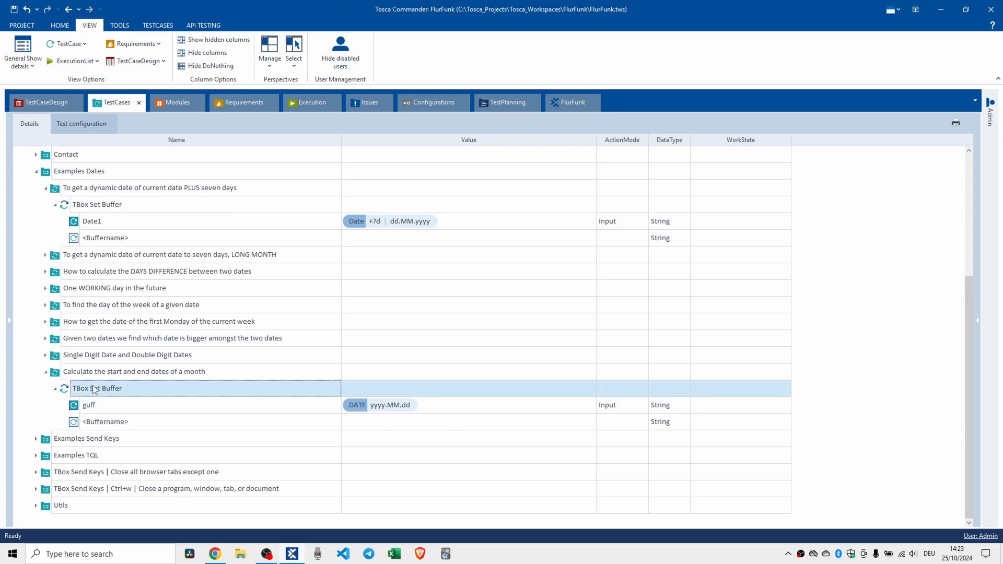
key(F6)
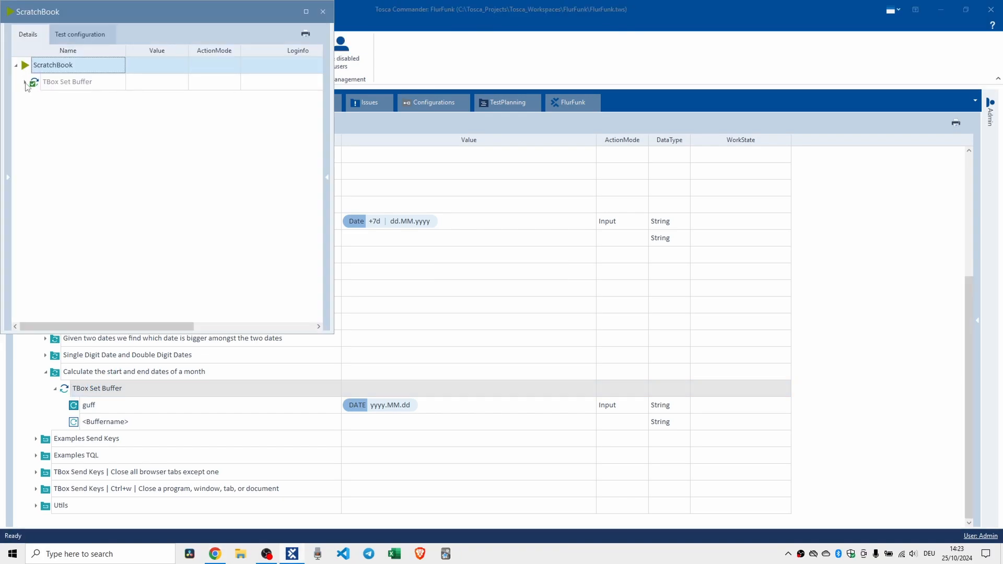
click(24, 82)
click(314, 99)
click(318, 99)
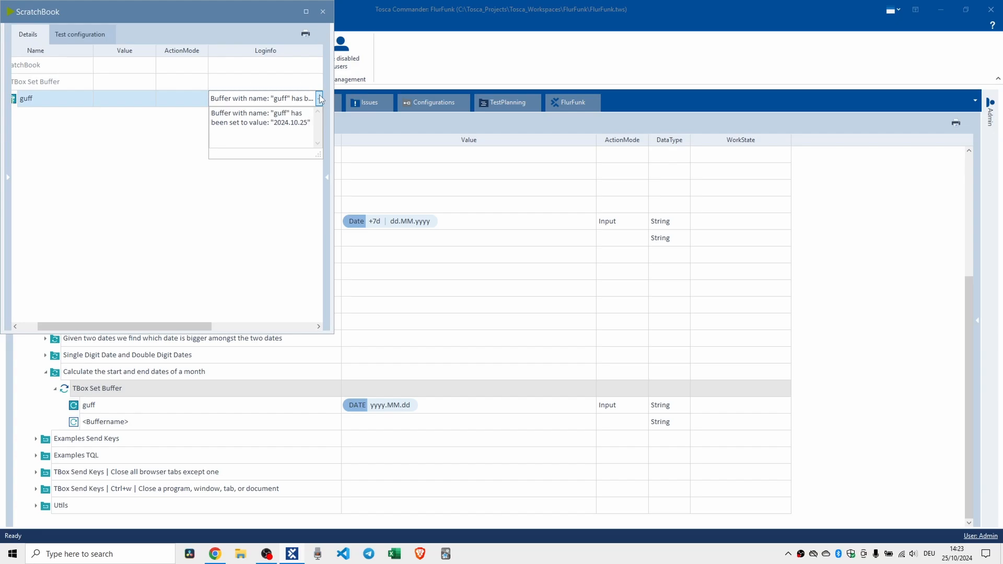
click(323, 11)
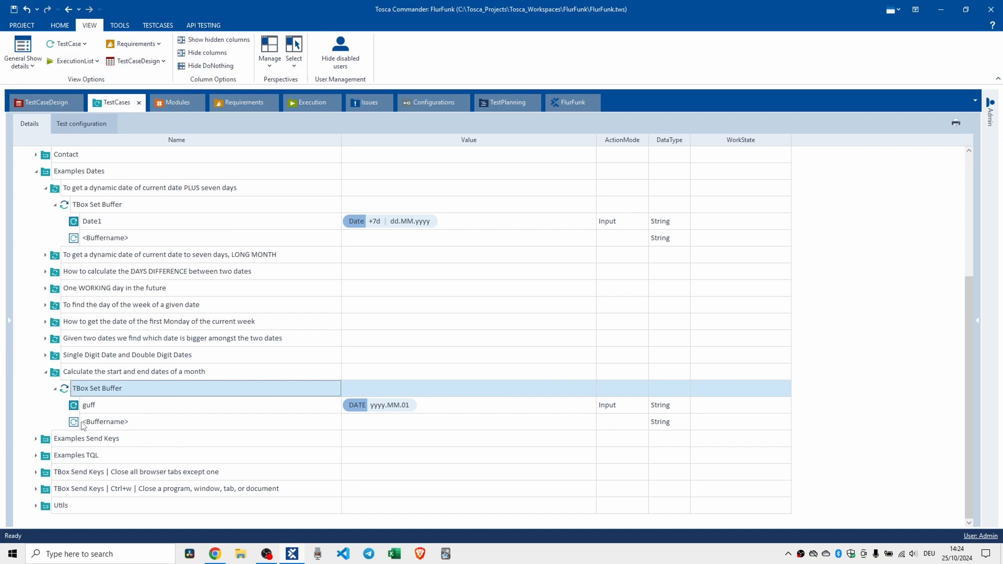
Rename the guff buffer to "Month Start Date"
click(433, 405)
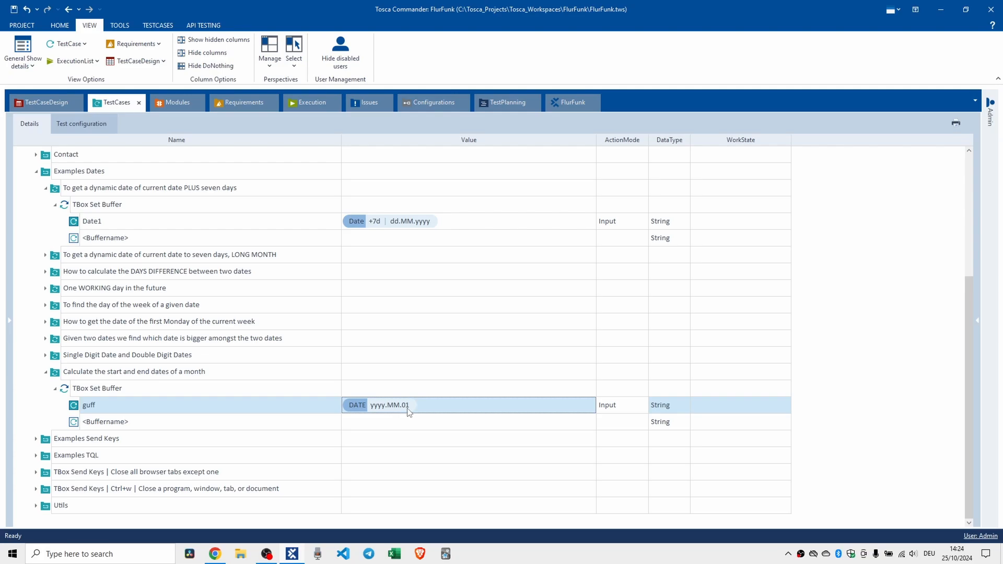
key(alt+Tab)
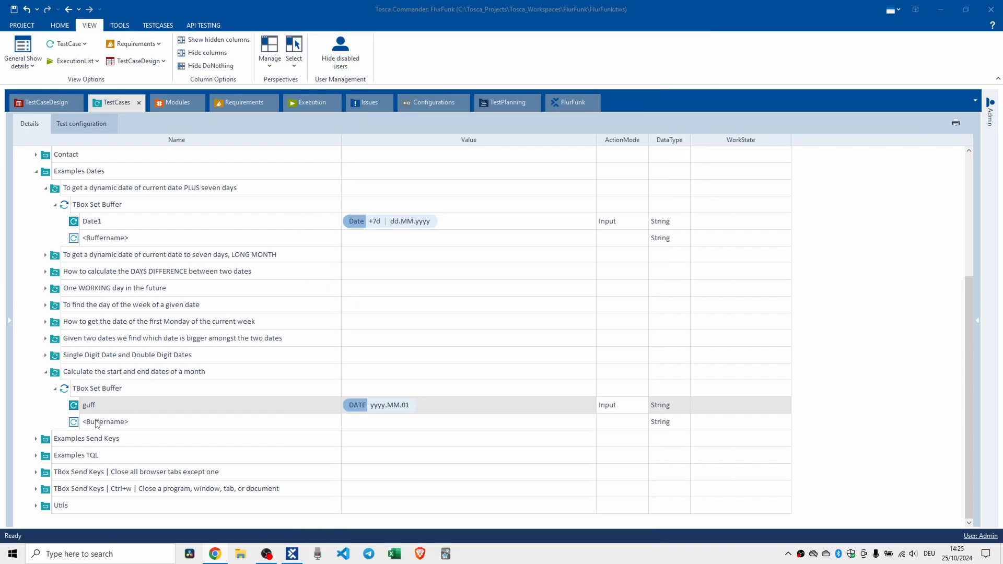
click(104, 405)
click(105, 405)
drag(115, 403, 82, 402)
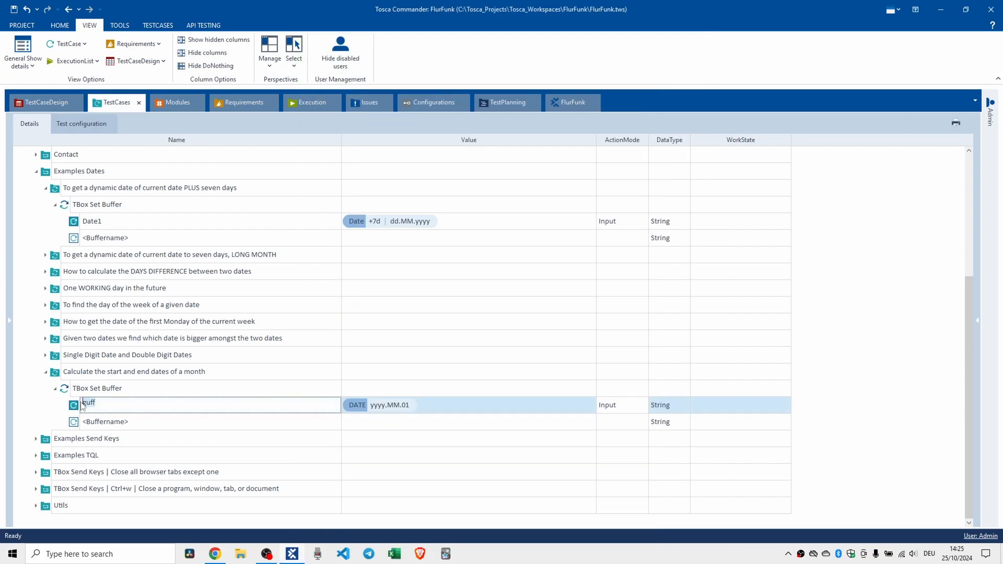
text(Month Start Date)
click(70, 392)
click(76, 406)
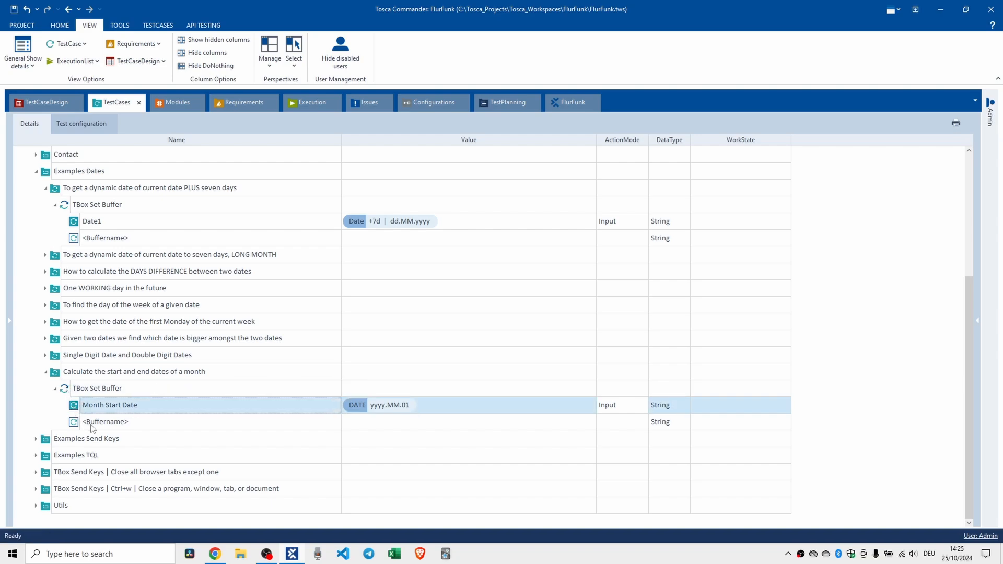
Add a second buffer named "Month End Date" to TBox Set Buffer, below Month Start Date
key(alt+Tab)
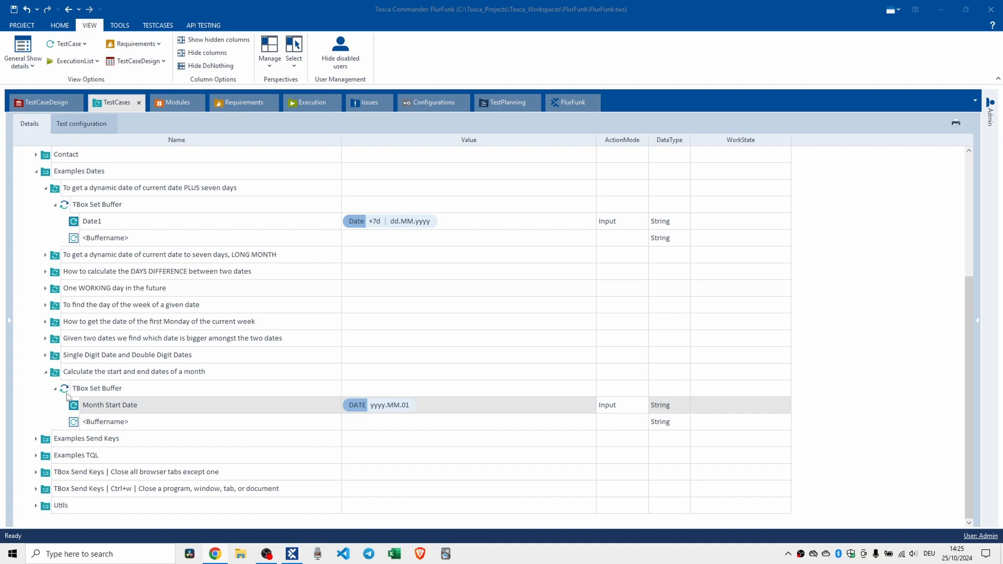
click(97, 422)
click(109, 423)
drag(138, 420, 81, 422)
text(Month End Date)
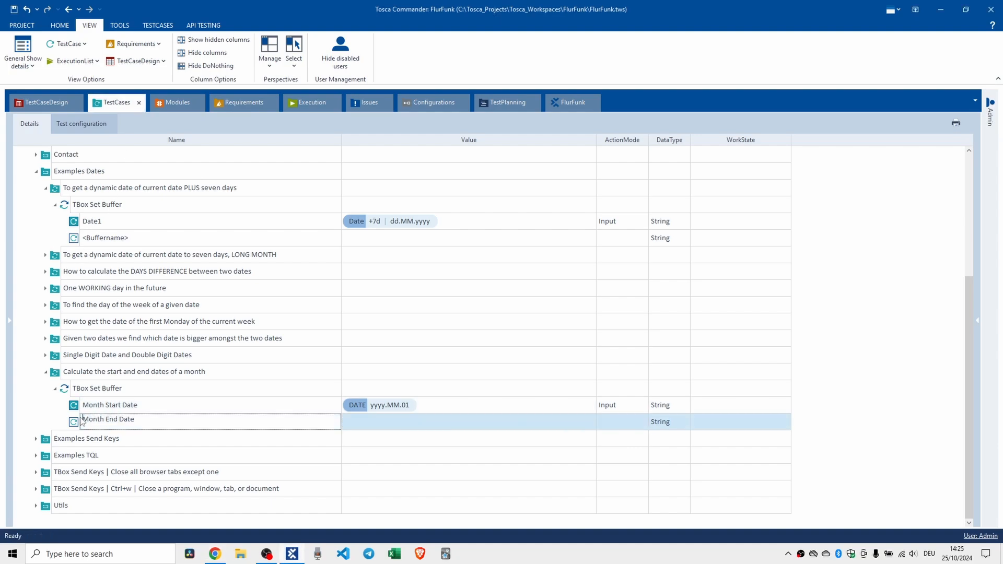
click(383, 421)
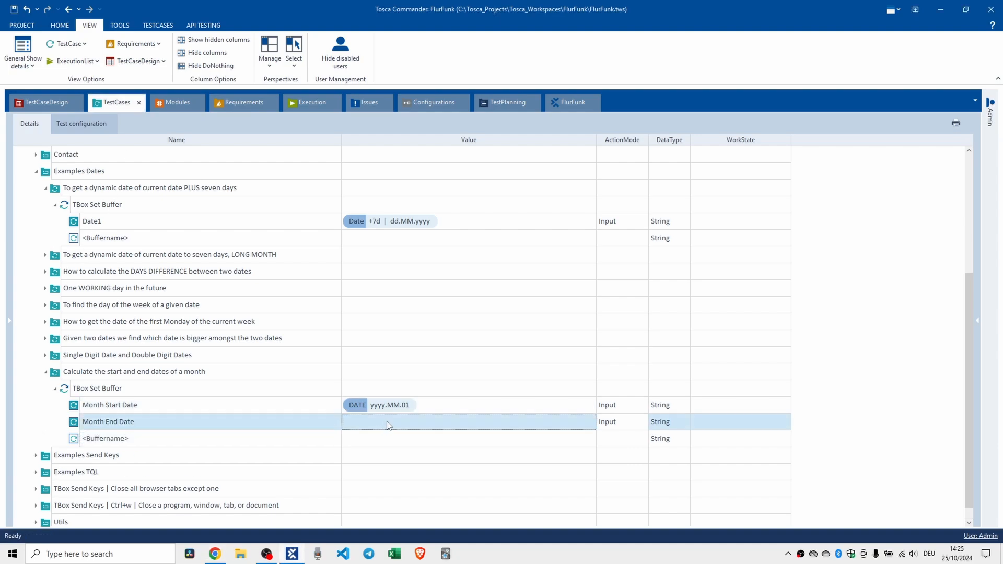
Try a nested DATE expression as Month End Date's value, with offset -1D, format yyyy-MM- and an inner DATE using +1M-1D and dd
click(394, 422)
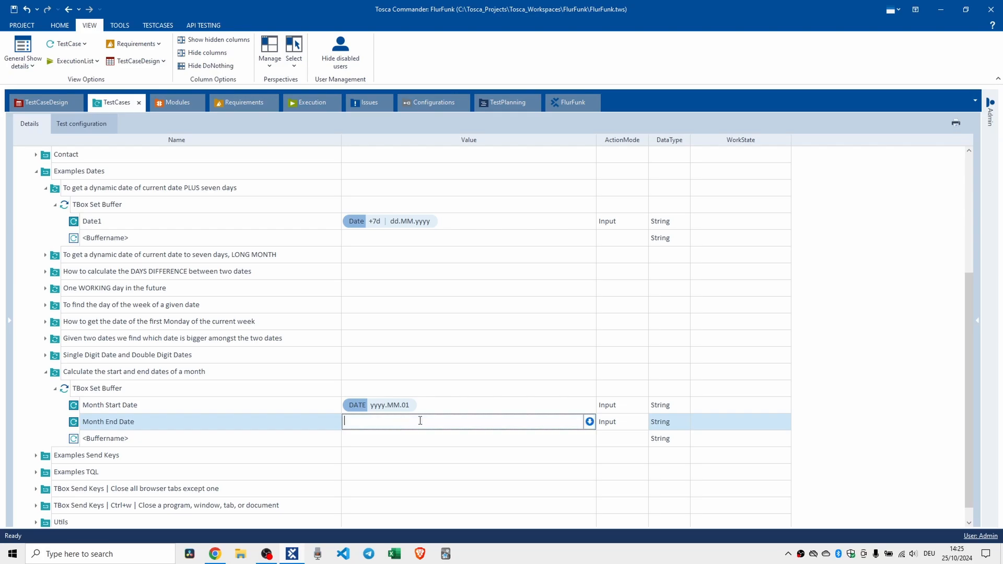
text({DATE)
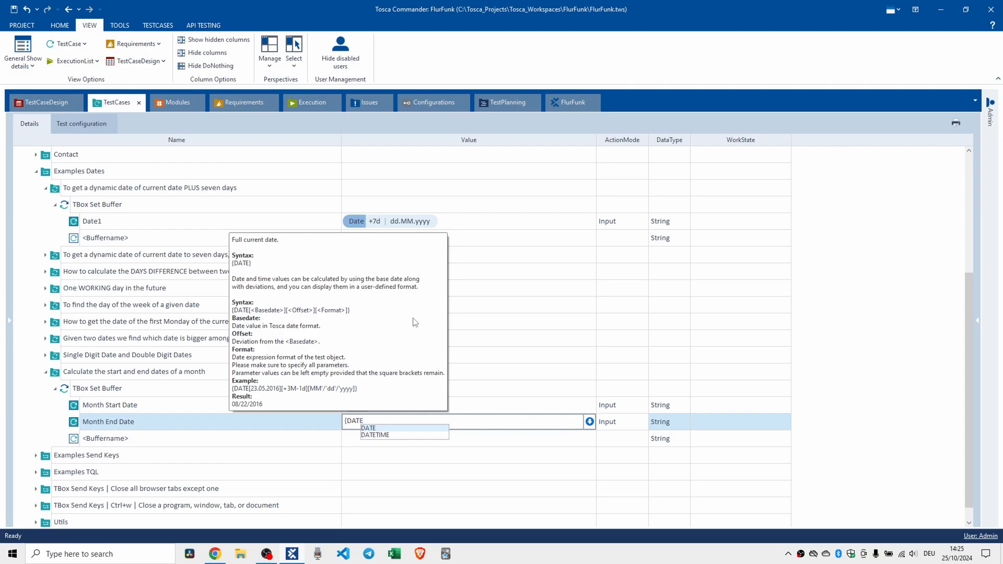
text([][][])
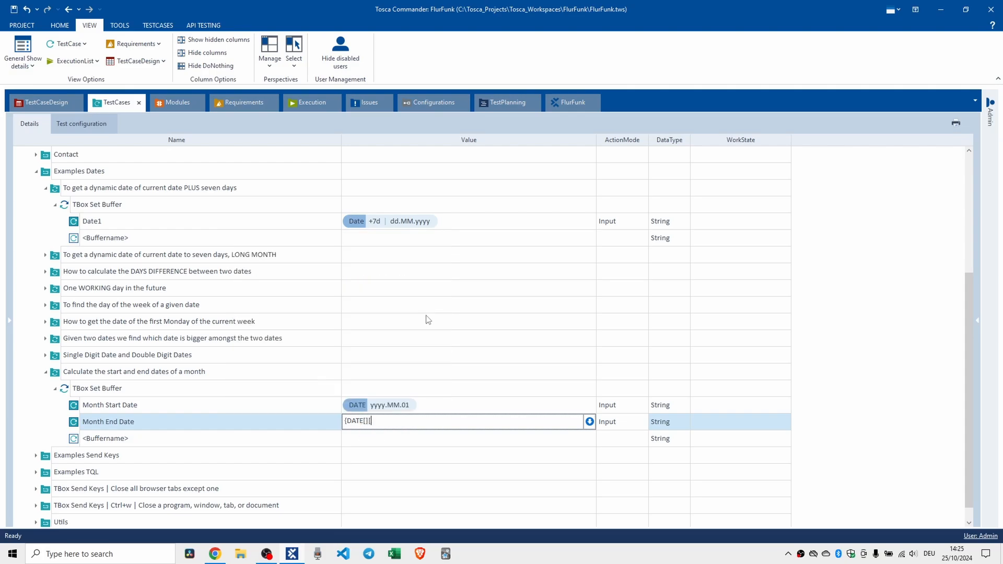
text(})
key(Left)
key(Left)
key(Left)
key(Left)
key(Left)
key(Left)
text(yyyy-MM-)
text([DATE)
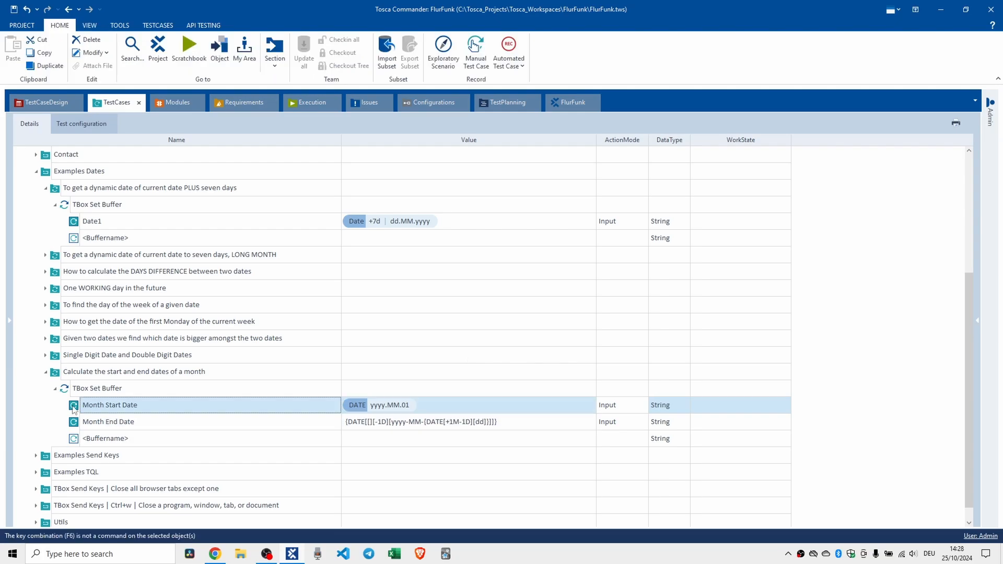
Run TBox Set Buffer with the nested expression in ScratchBook, enlarge and read the full Loginfo message, and close the results
click(394, 424)
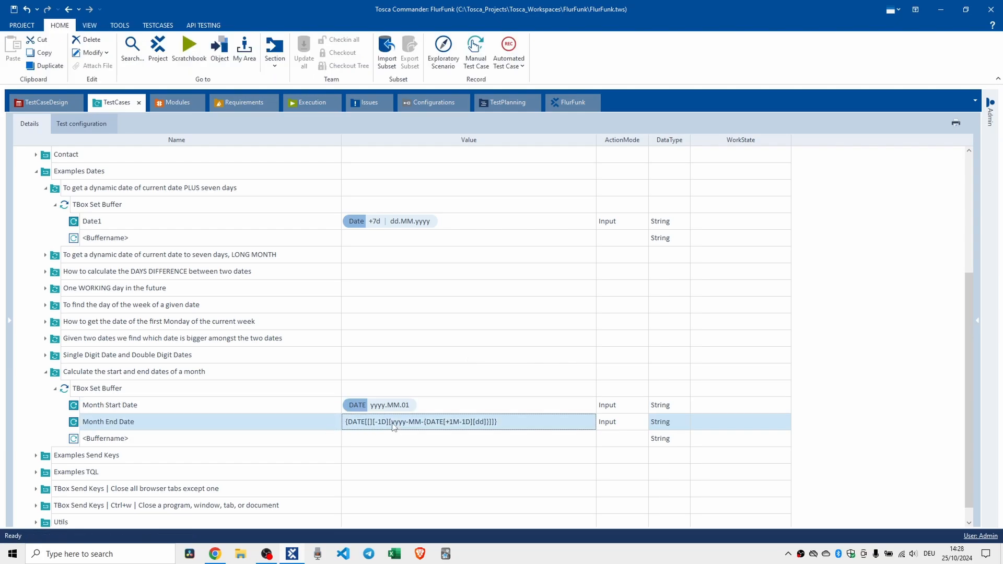
click(99, 395)
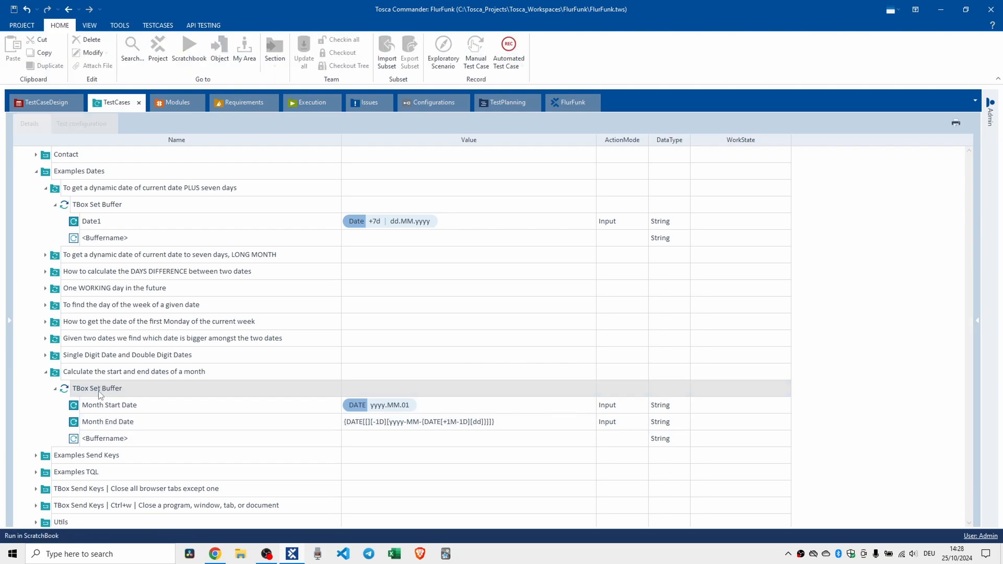
key(F6)
click(319, 83)
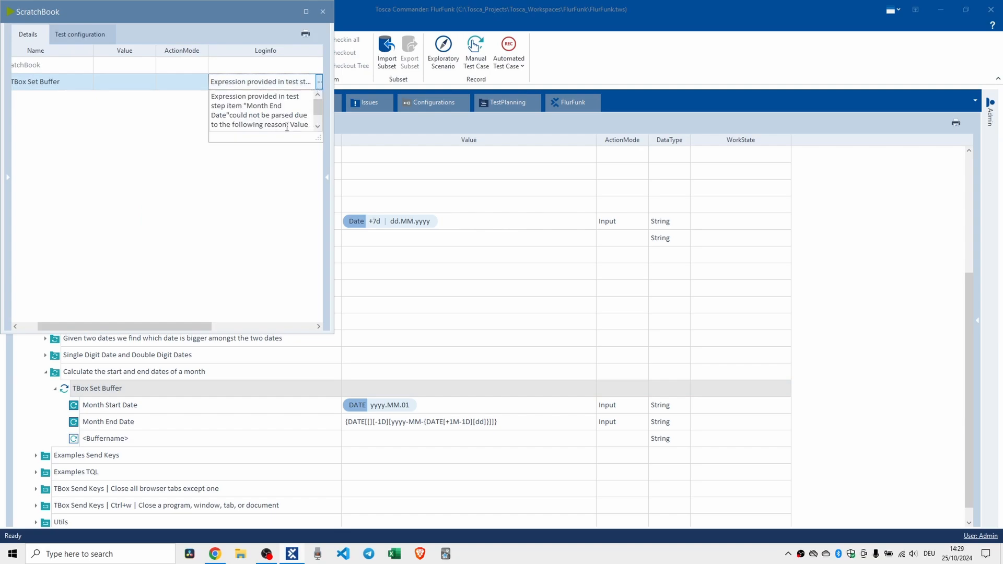
drag(317, 140, 335, 155)
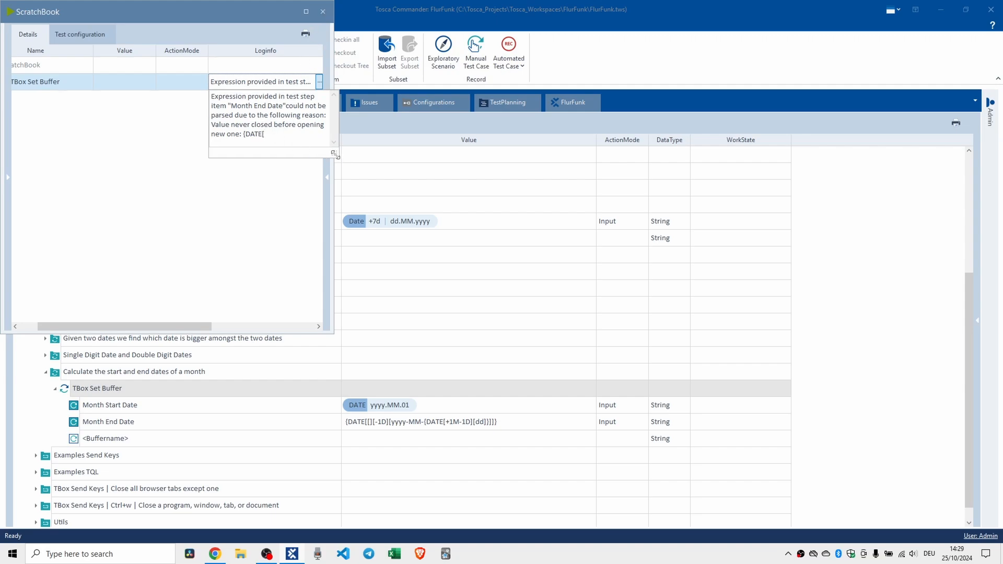
drag(335, 154, 335, 180)
drag(284, 146, 206, 98)
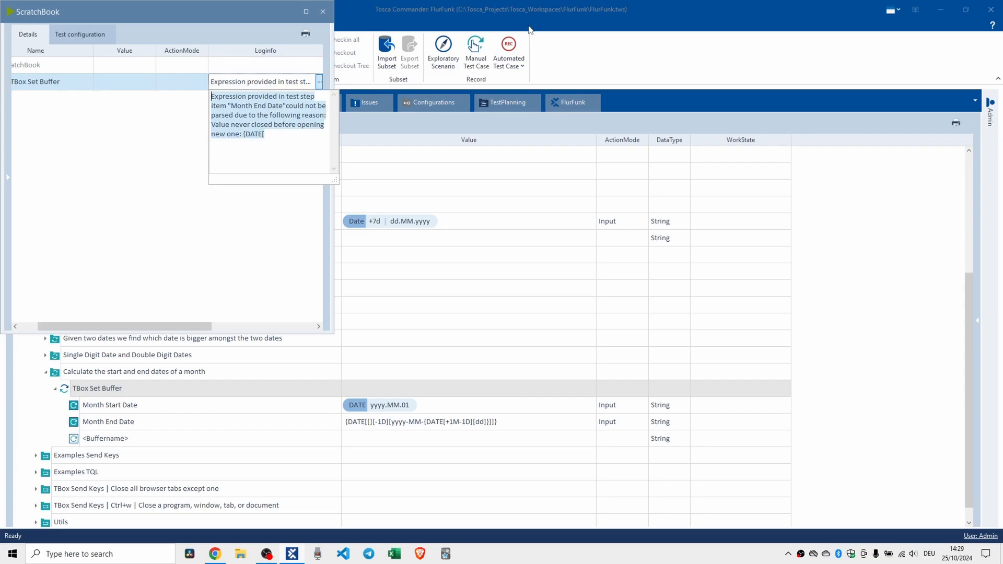
key(alt+Tab)
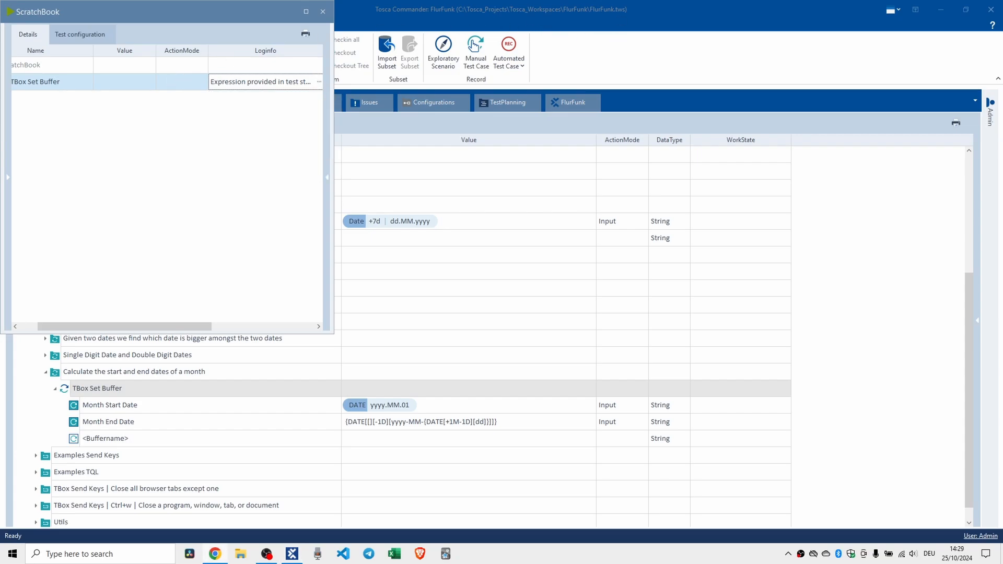
click(323, 13)
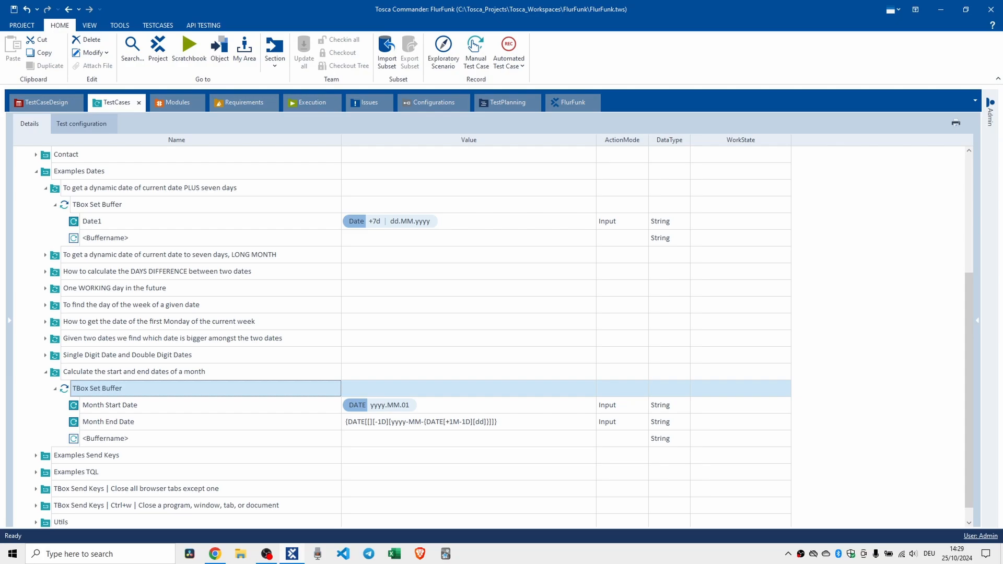
Replace Month End Date's whole value with {DATE[+1M-1D][yyyy-MM-dd]}
click(520, 423)
double_click(513, 424)
drag(519, 422, 263, 409)
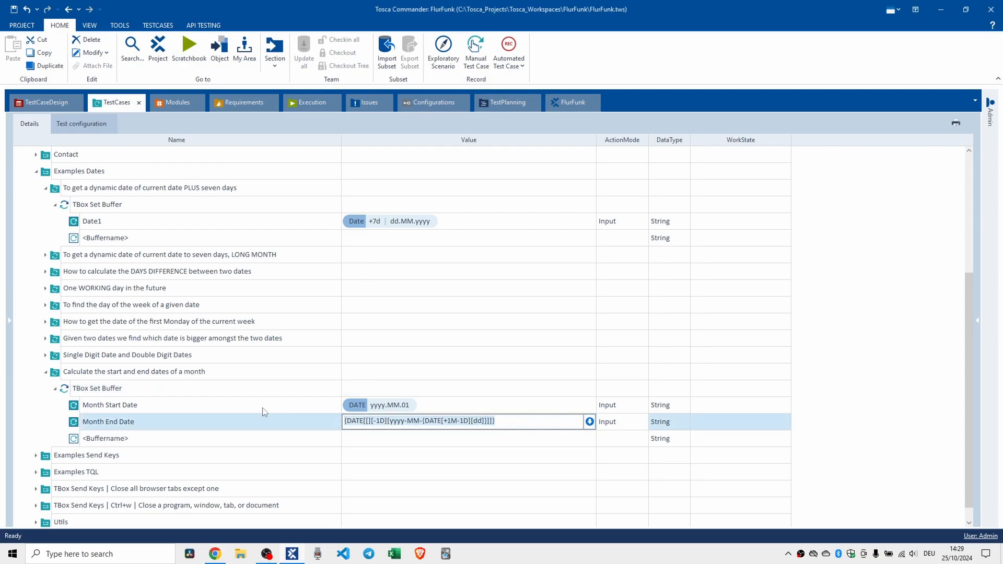
text({DATE[+1M-1D][yyyy-MM-dd]})
key(BackSpace)
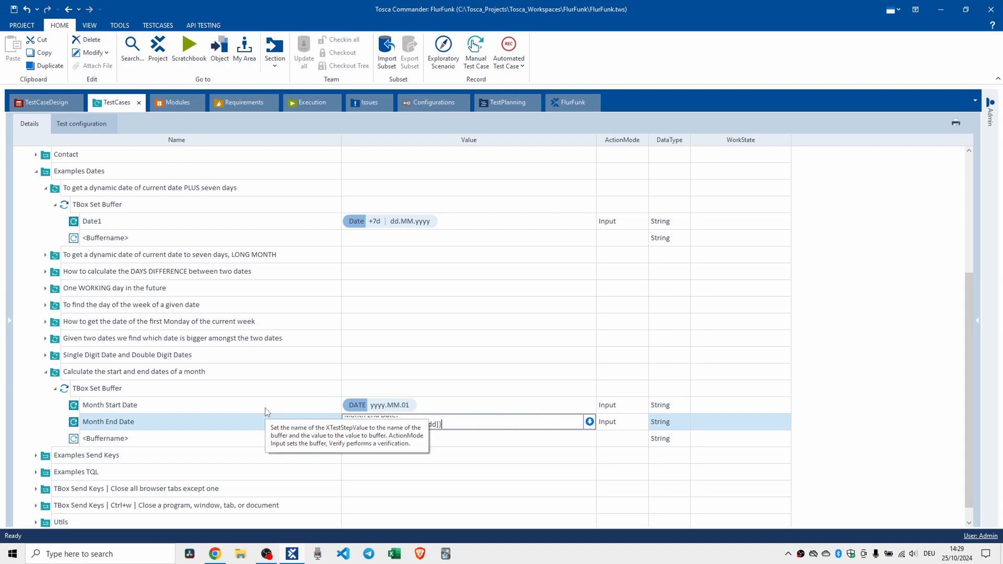
key(Up)
key(Return)
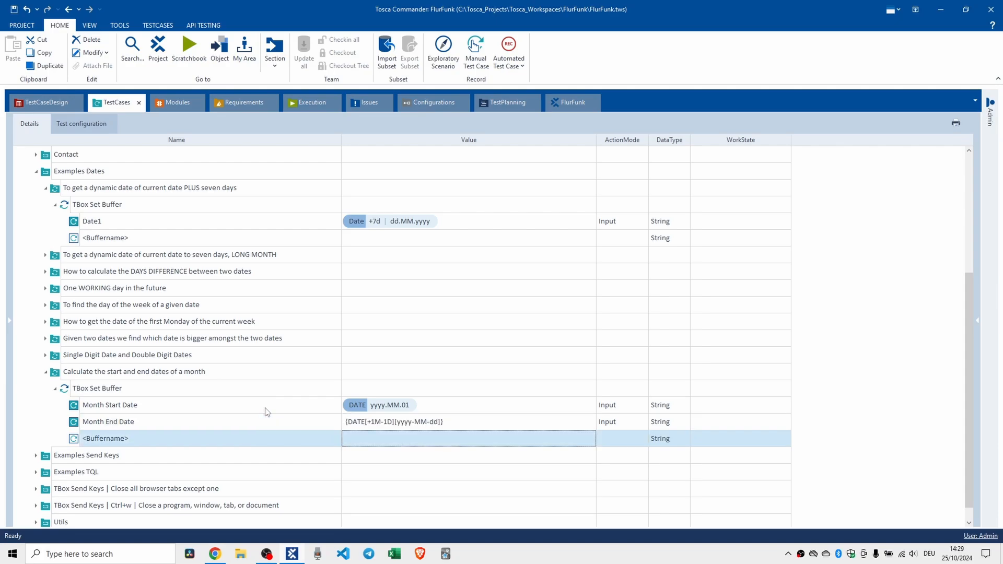
Insert empty square brackets [] before the offset in Month End Date's value, giving {DATE[][+1M-1D][yyyy-MM-dd]}
click(148, 423)
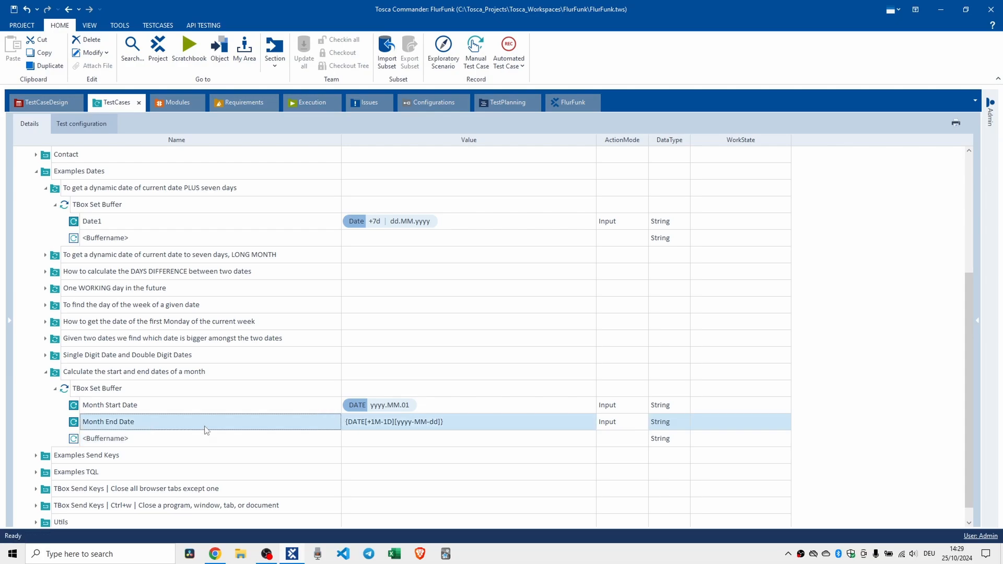
click(365, 429)
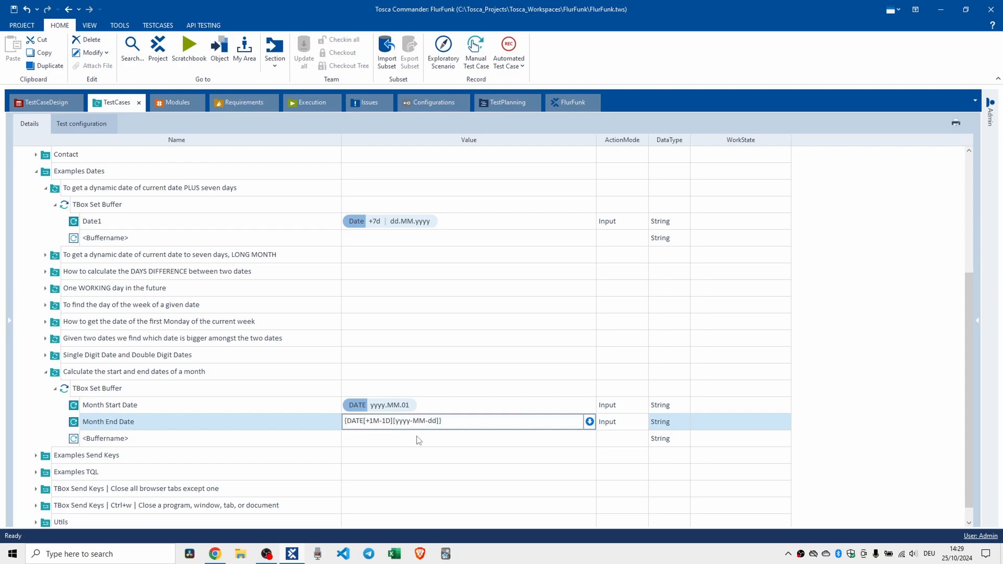
text([])
key(Right)
key(Right)
key(Right)
key(Right)
key(Right)
key(Right)
click(417, 437)
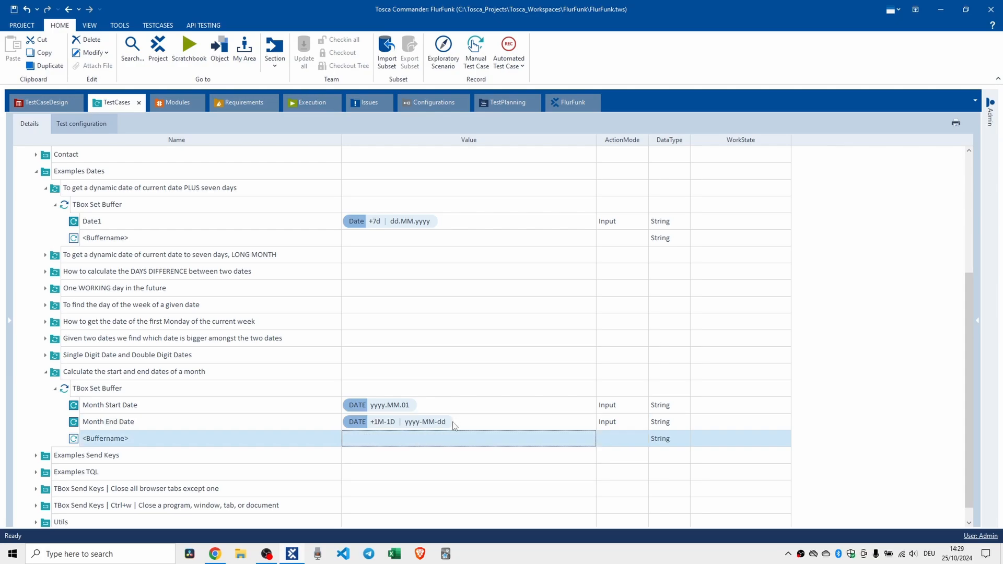
Run TBox Set Buffer in ScratchBook, read the full Loginfo message for the step, and close the results
key(alt+Tab)
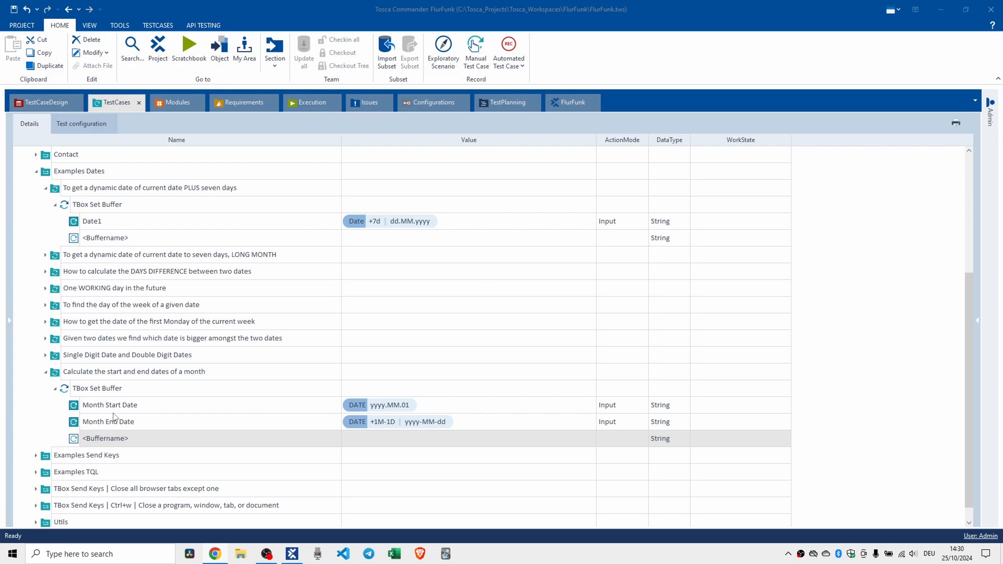
click(111, 395)
key(F6)
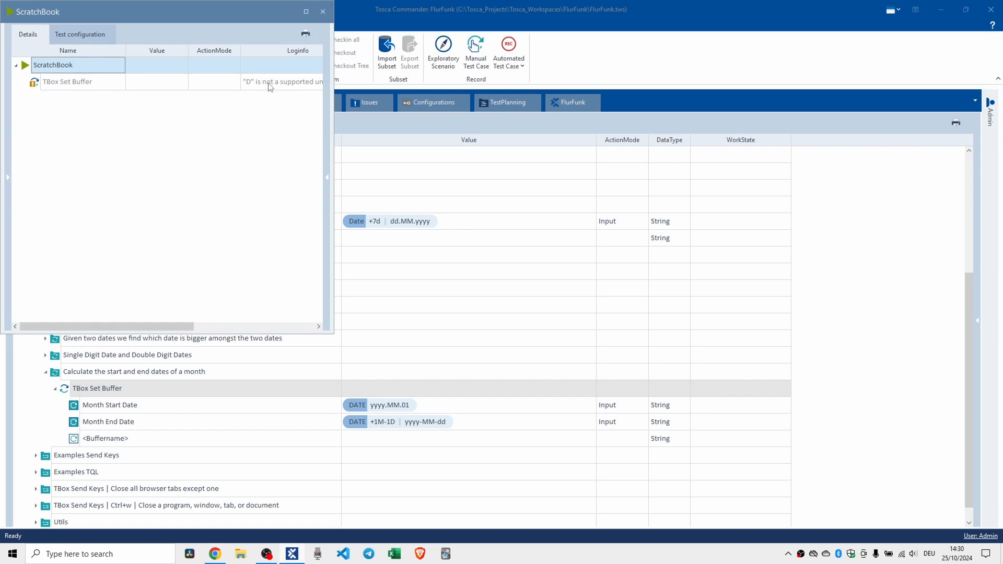
click(270, 84)
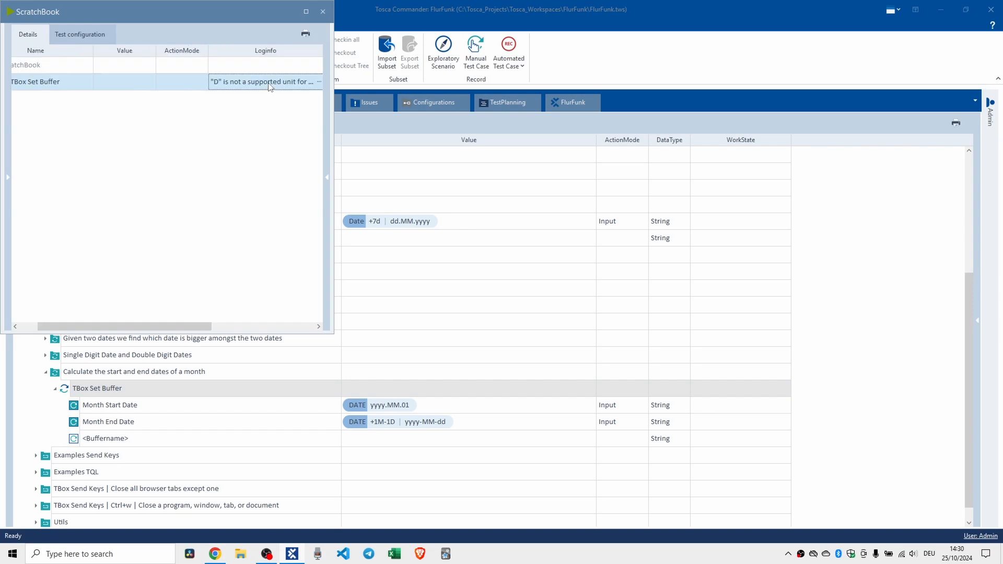
click(318, 82)
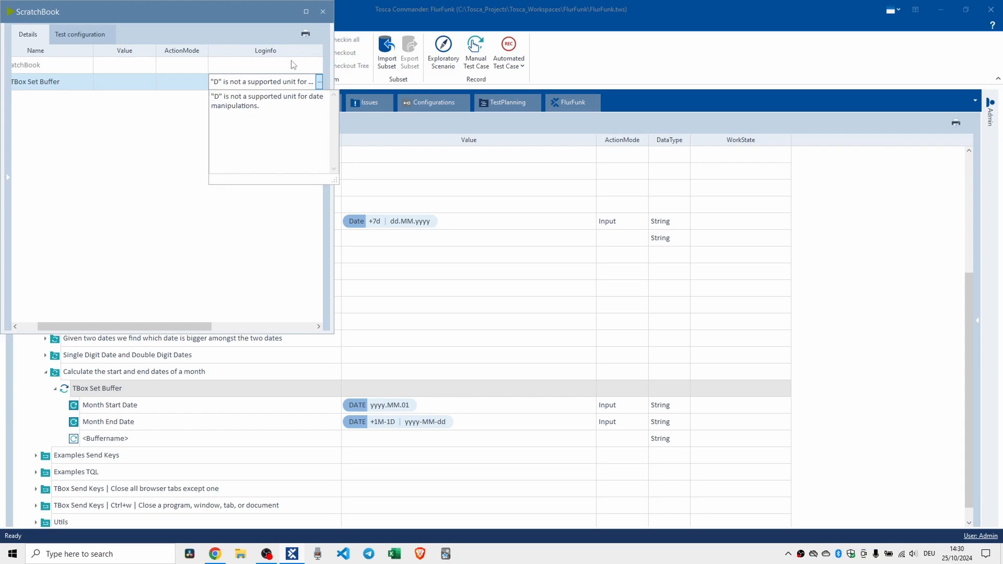
click(324, 12)
Change the day unit in Month End Date's offset to lowercase, giving {DATE[][+1M-1d][yyyy-MM-dd]}
click(395, 418)
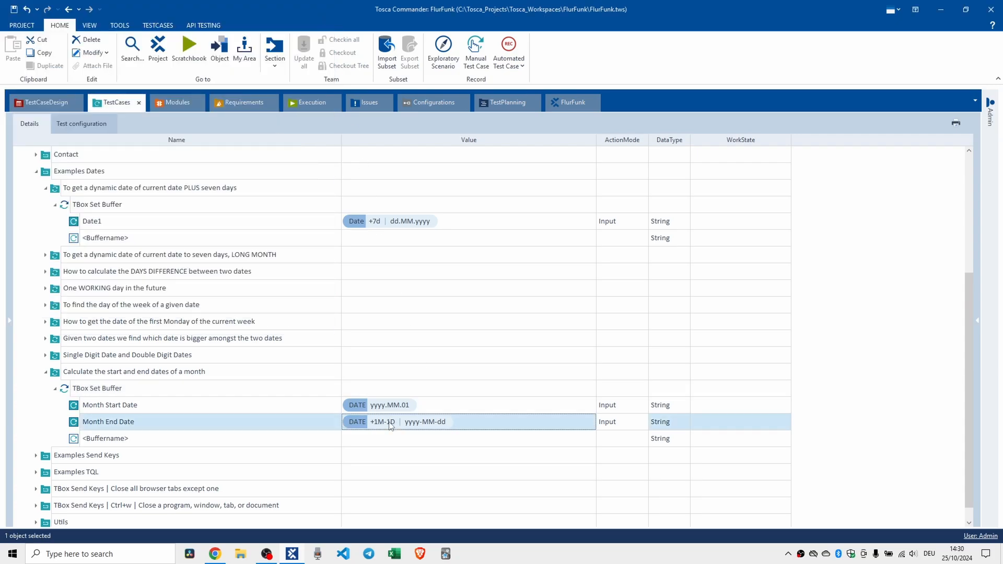
click(394, 421)
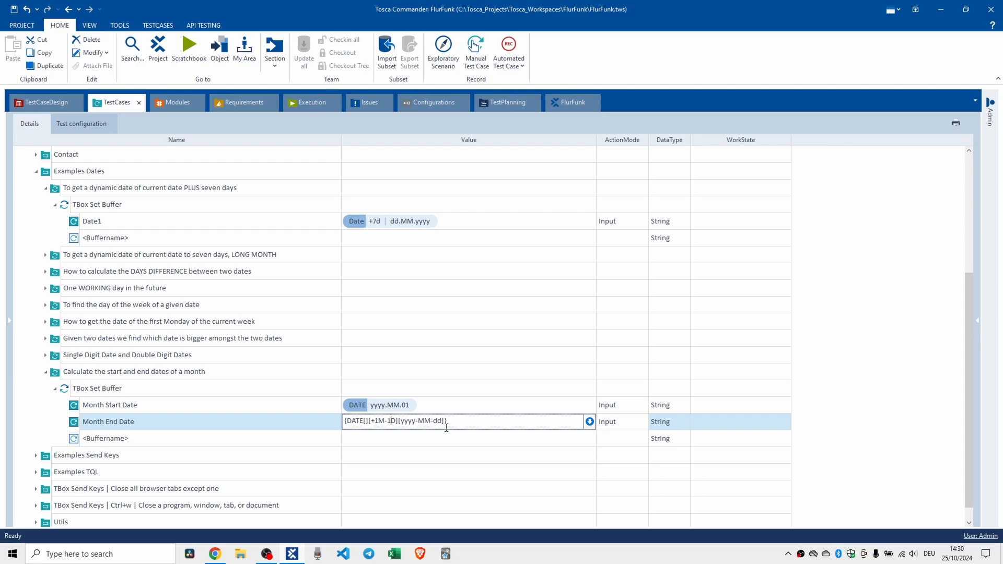
key(BackSpace)
text(d)
Run TBox Set Buffer in ScratchBook, widen the results, and read the full Loginfo messages for Month Start Date and Month End Date
click(110, 388)
key(F6)
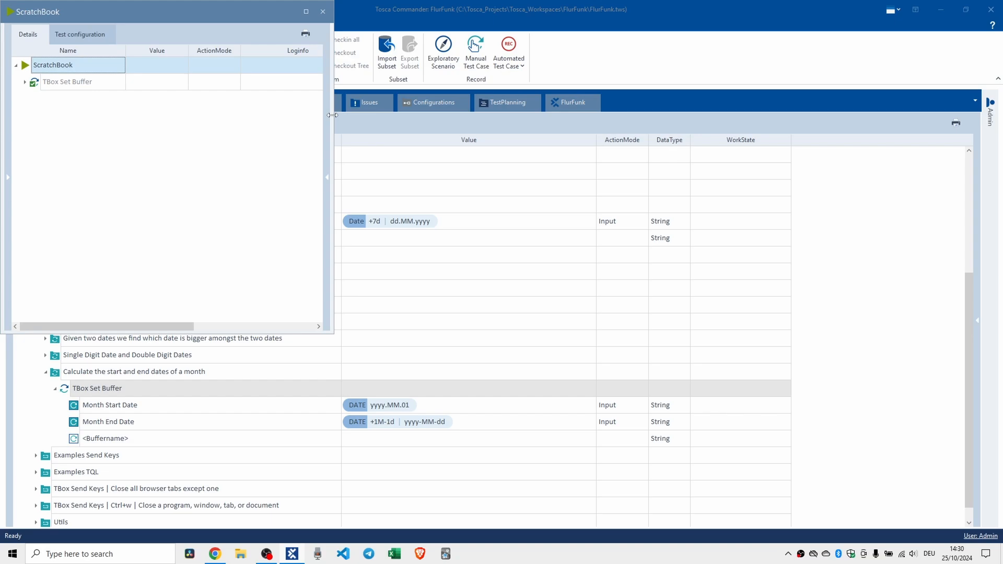
drag(332, 115, 566, 105)
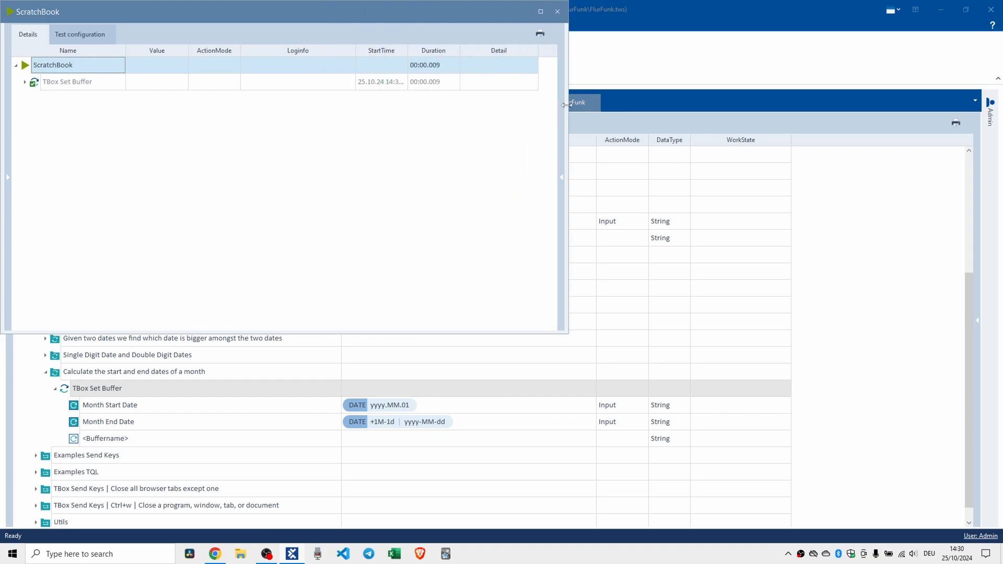
click(25, 82)
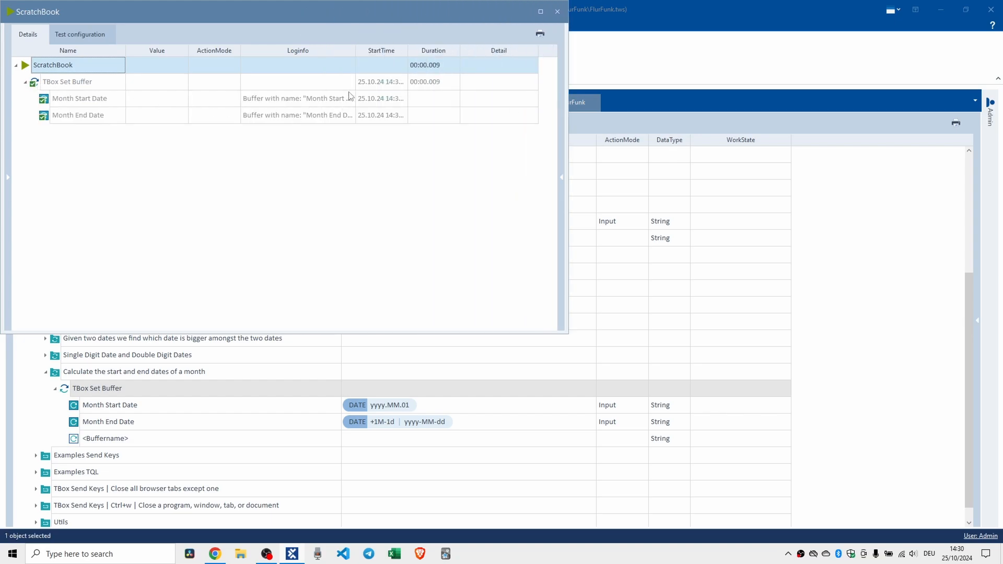
drag(355, 50, 448, 54)
click(443, 101)
click(443, 100)
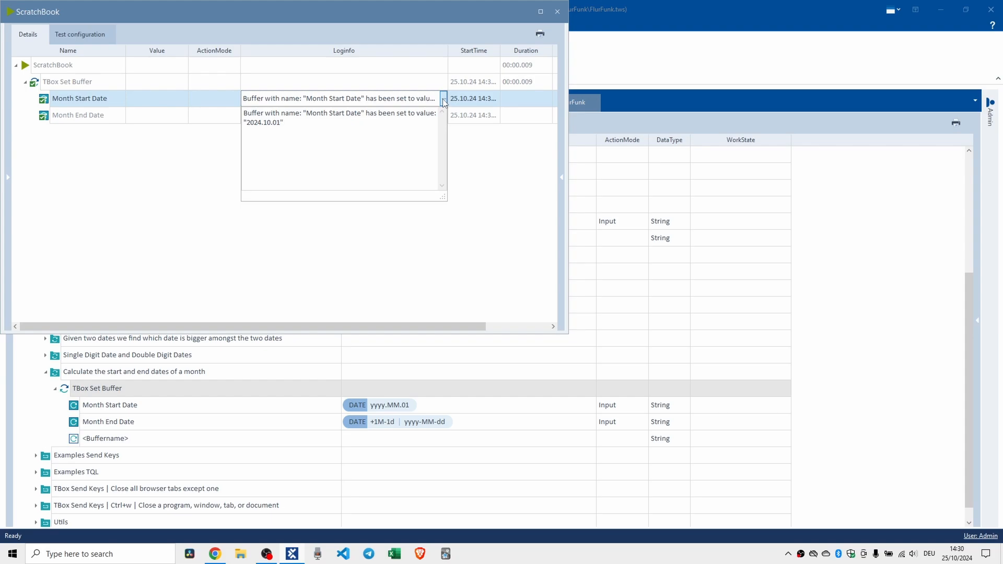
click(443, 117)
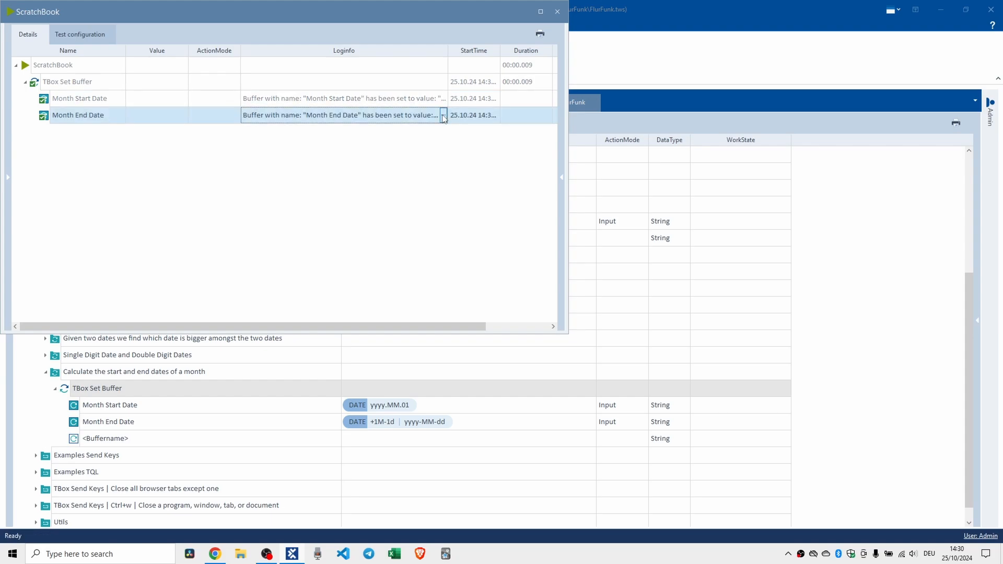
click(443, 117)
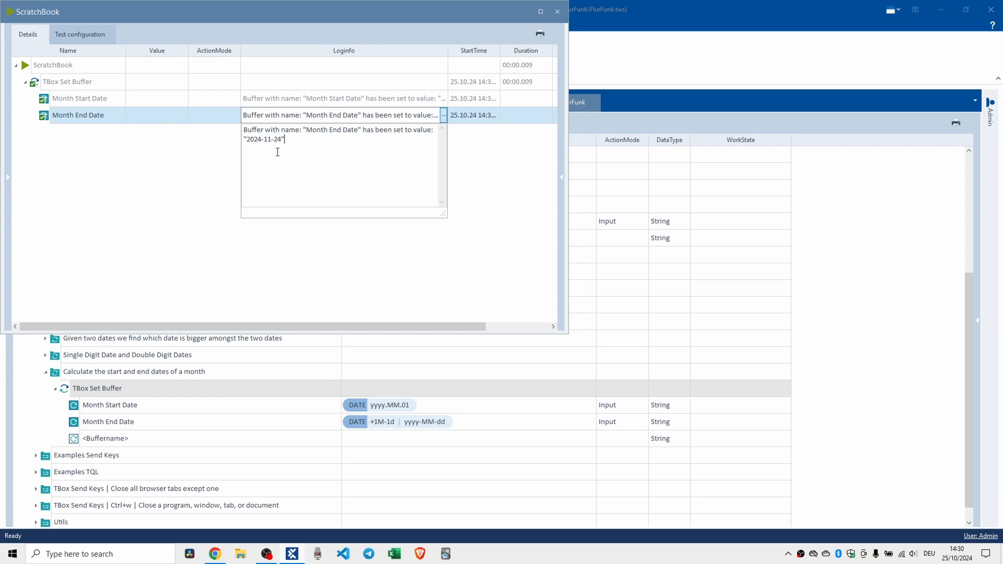
Check the current date in the system calendar, then reopen Month End Date's Loginfo message and select its text for comparison
click(958, 554)
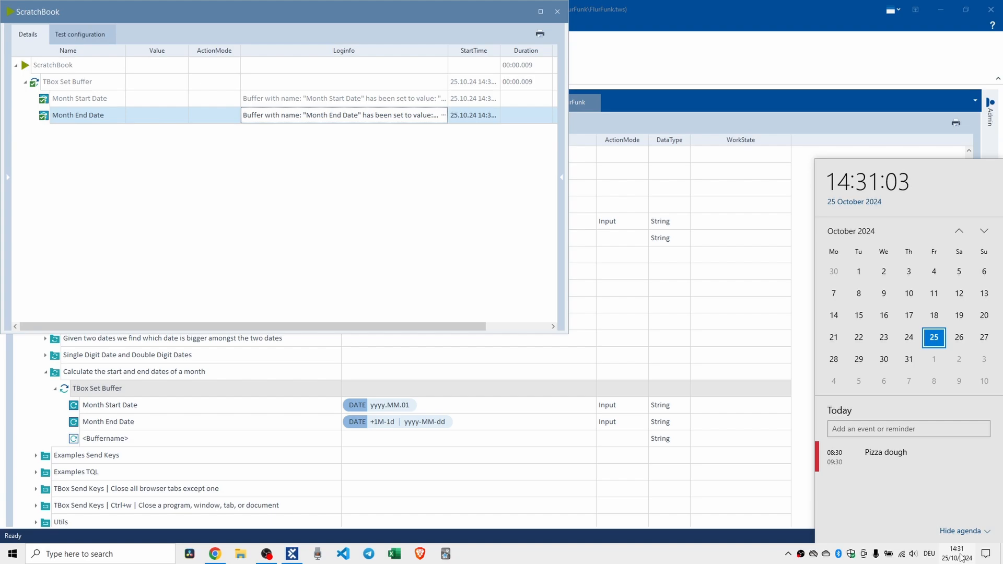
click(361, 120)
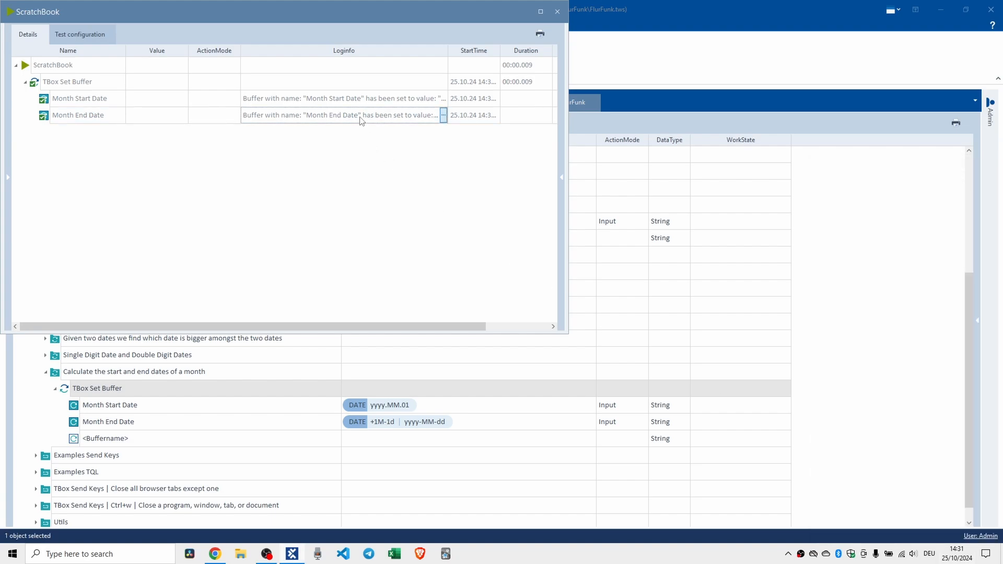
click(444, 115)
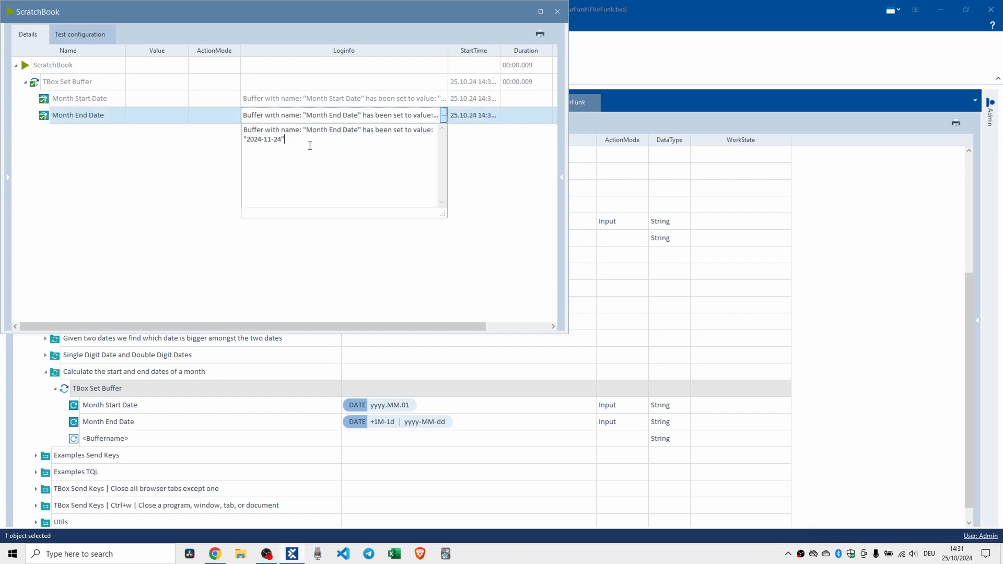
drag(307, 143, 196, 126)
Replace Month End Date's value with {DATE[yyyy-MM-01][+1M-1D][yyyy-MM-dd]} and close the ScratchBook results
key(alt+Tab)
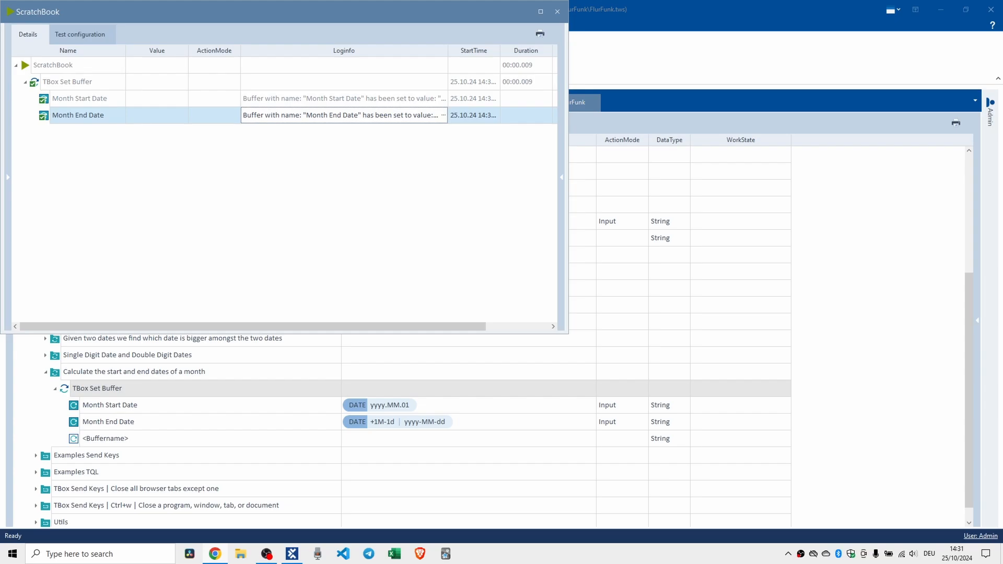
double_click(466, 424)
drag(468, 421, 359, 420)
click(342, 421)
key(Return)
click(558, 12)
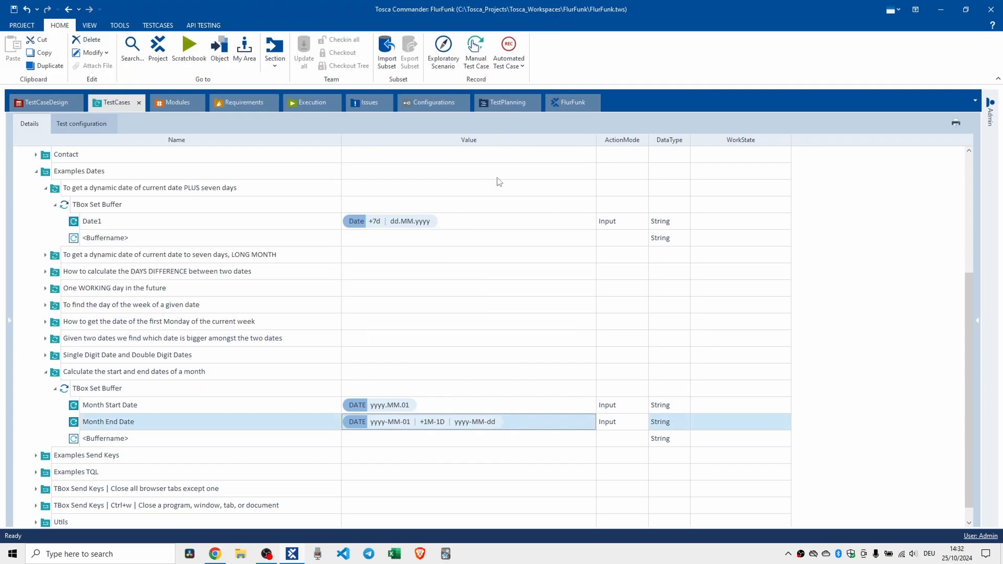
Run TBox Set Buffer with the yyyy-MM-01 base date in ScratchBook, enlarge the results, read the Loginfo message, and close them
key(F6)
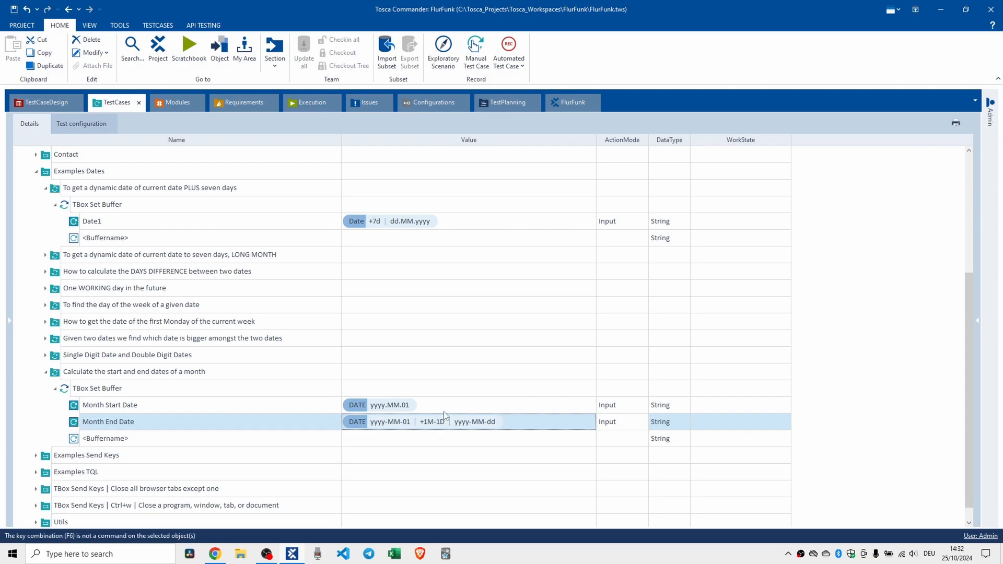
key(Left)
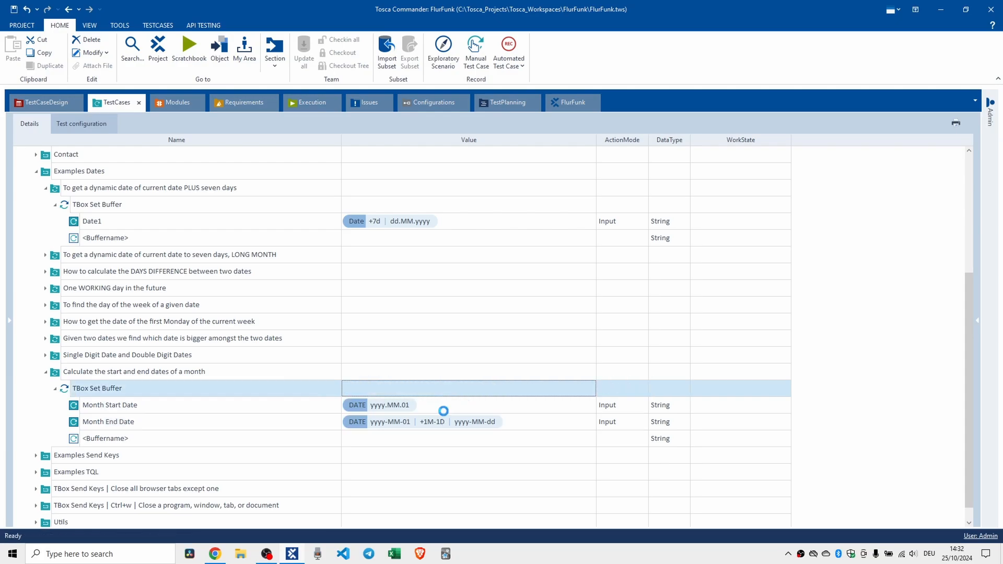
key(F6)
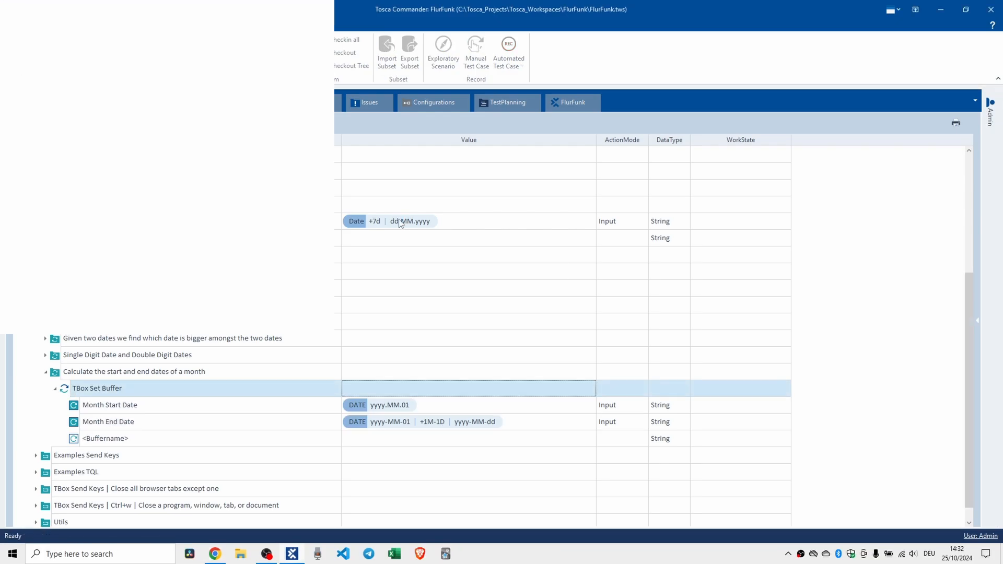
click(306, 12)
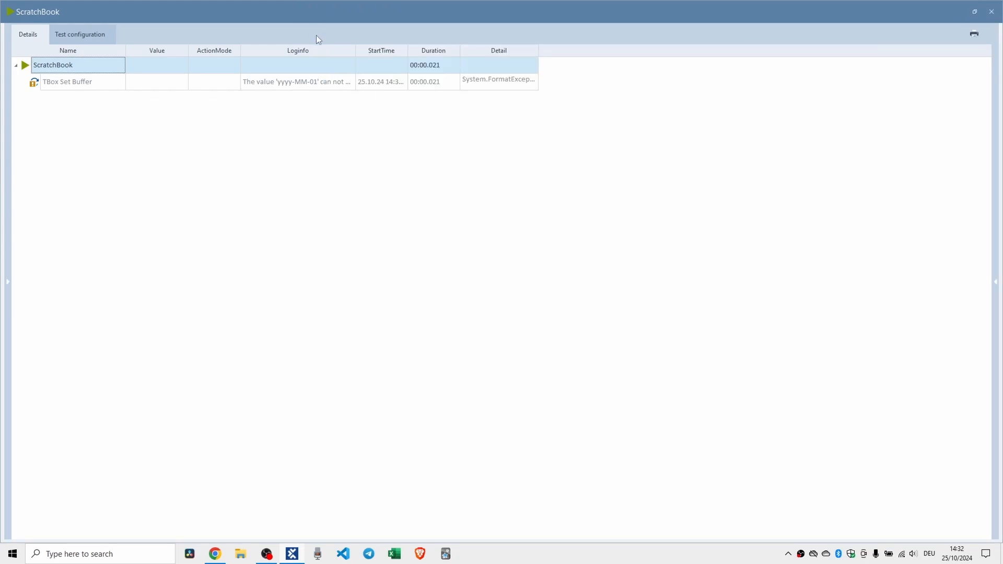
click(357, 82)
click(353, 85)
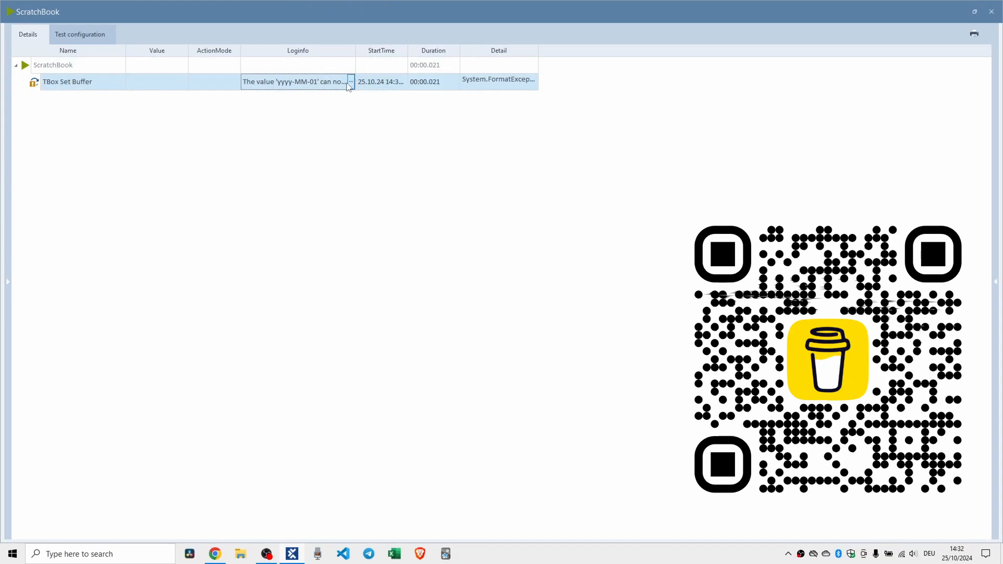
click(351, 82)
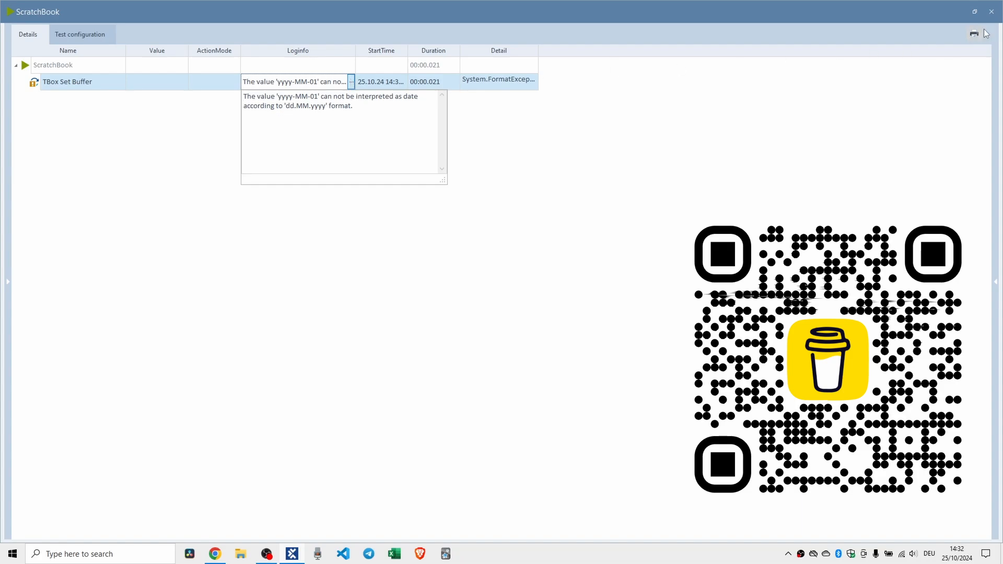
click(991, 12)
Change the output format in Month End Date's expression to yyyy.MM.dd, with dots as separators
click(472, 420)
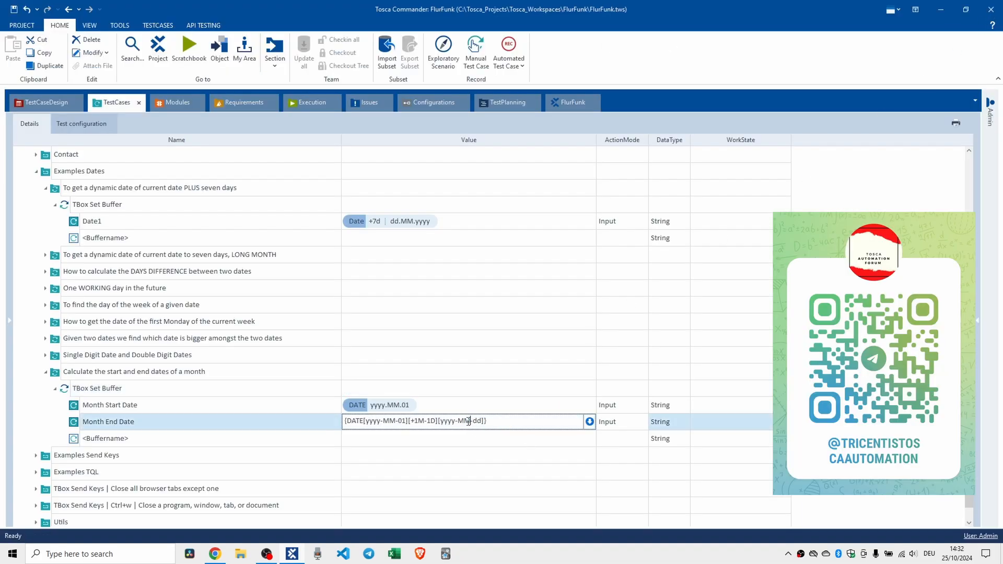
text(.)
key(Right)
key(Right)
key(BackSpace)
text(.)
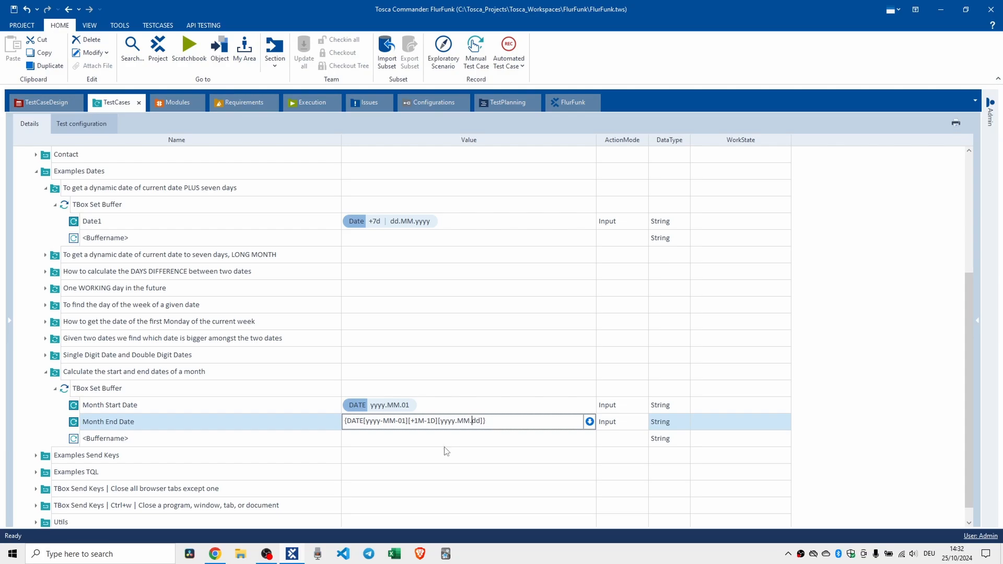
click(468, 448)
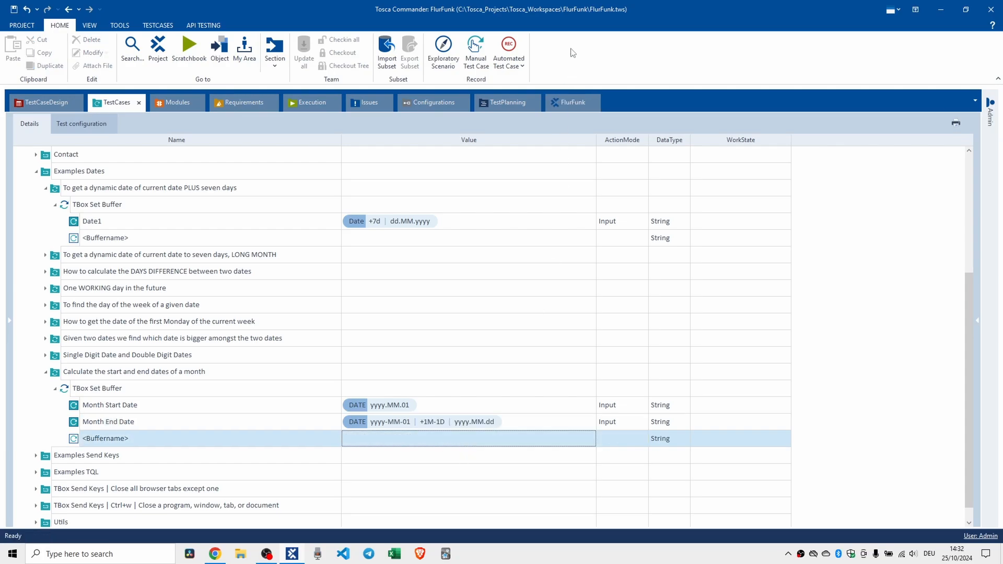
Rerun TBox Set Buffer in ScratchBook with the dotted output format, read the full Loginfo message, and close the results
key(alt+Tab)
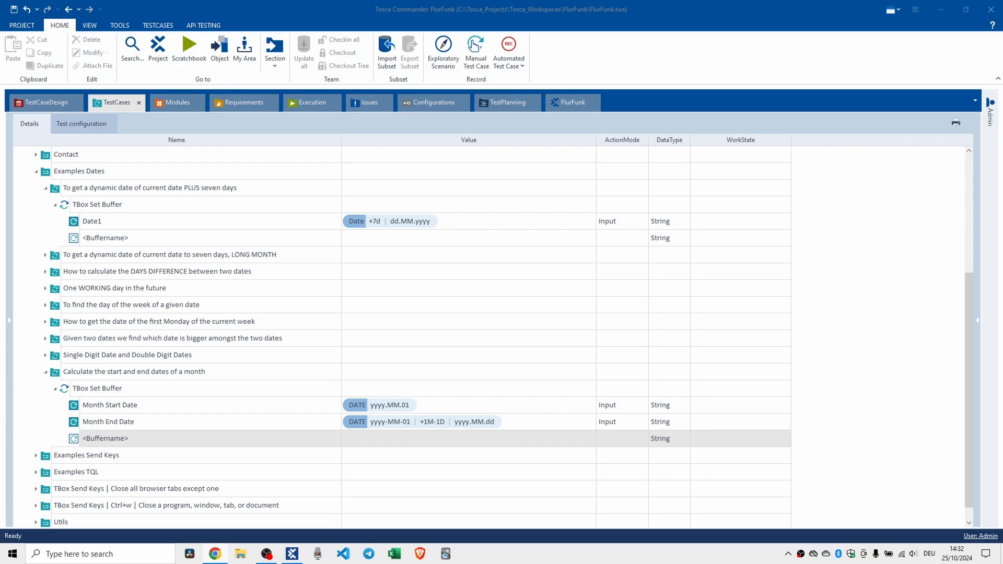
click(134, 392)
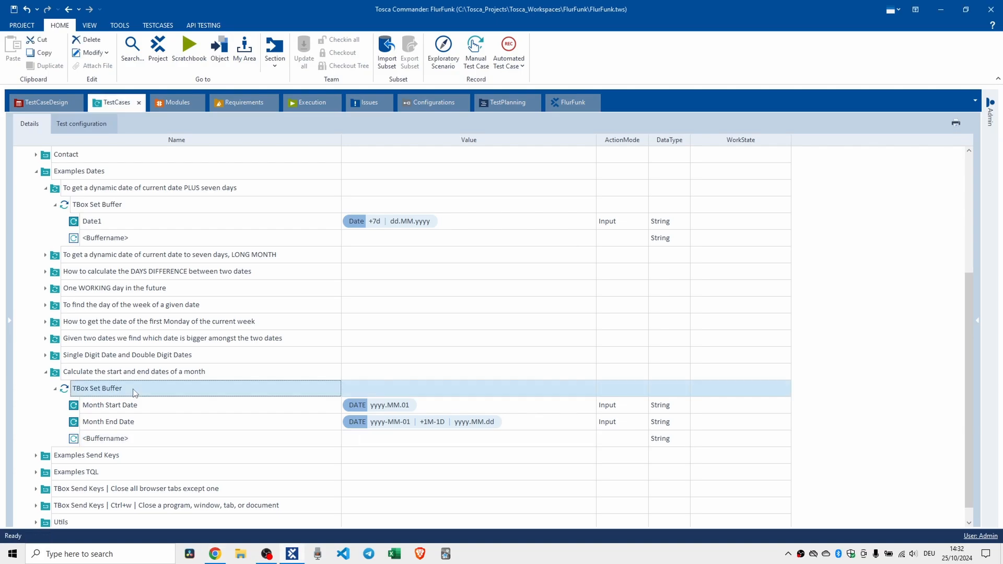
key(F6)
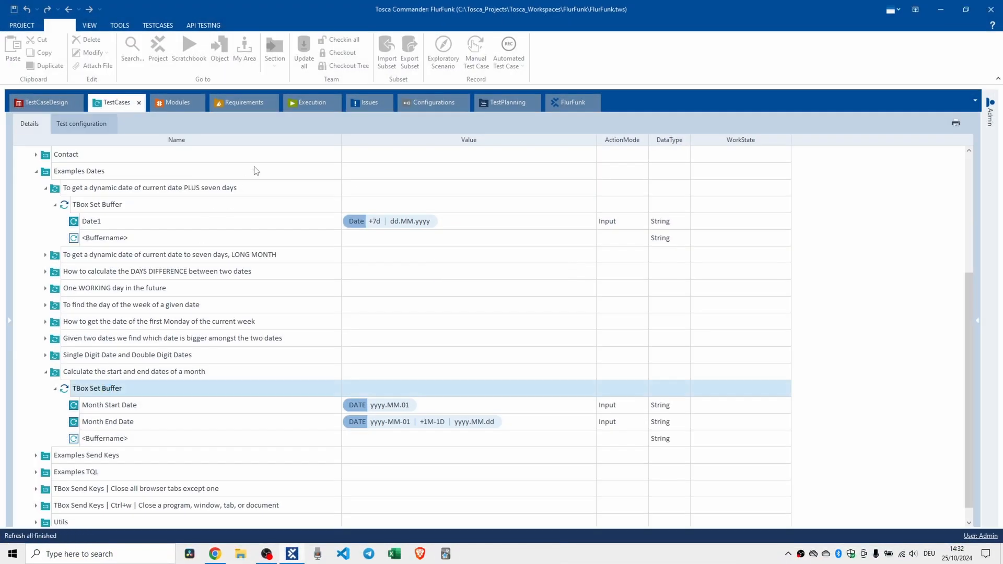
click(307, 12)
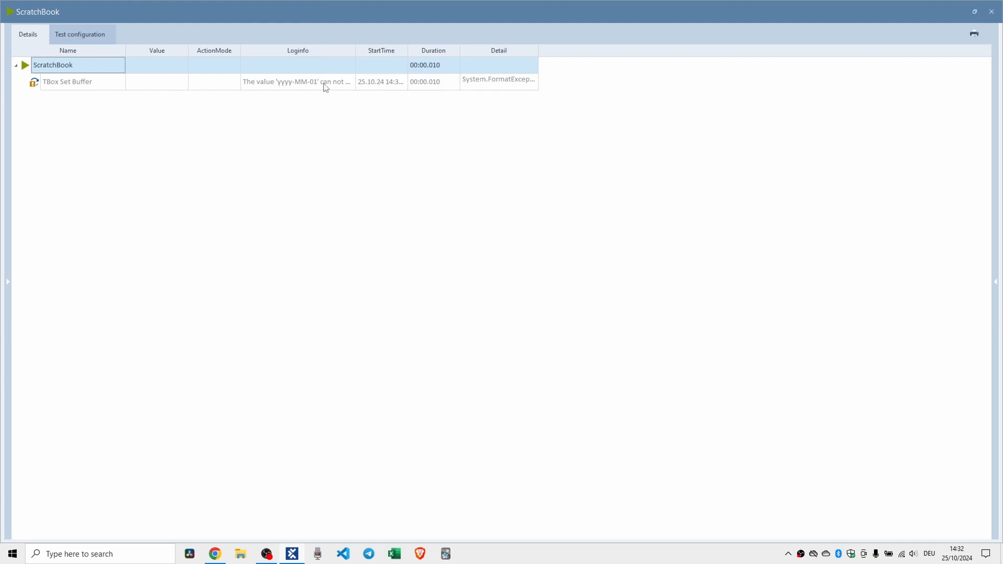
click(327, 84)
click(351, 83)
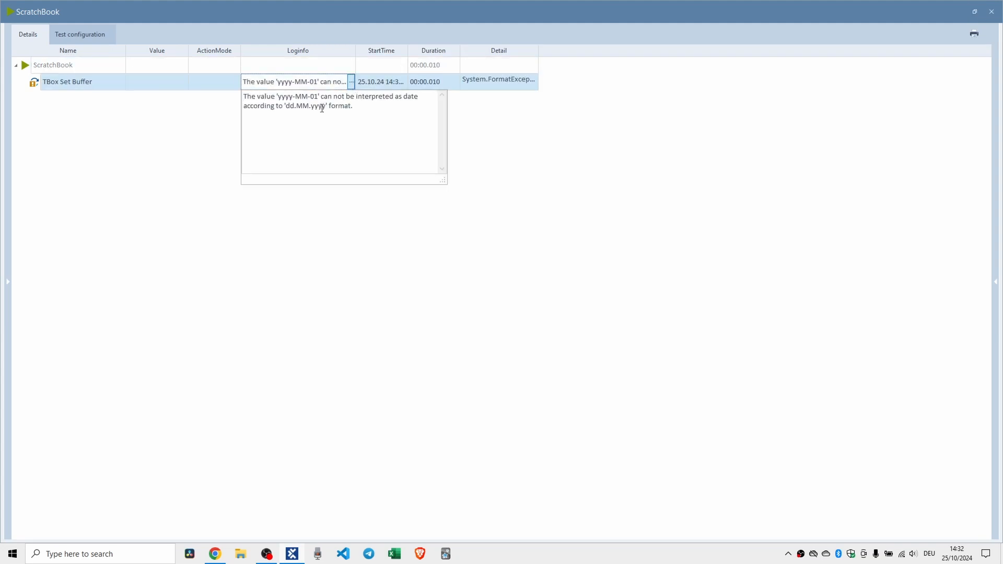
click(992, 11)
Change the base date in Month End Date's expression to yyyy.MM.01, giving {DATE[yyyy.MM.01][+1M-1D][yyyy.MM.dd]}
click(389, 427)
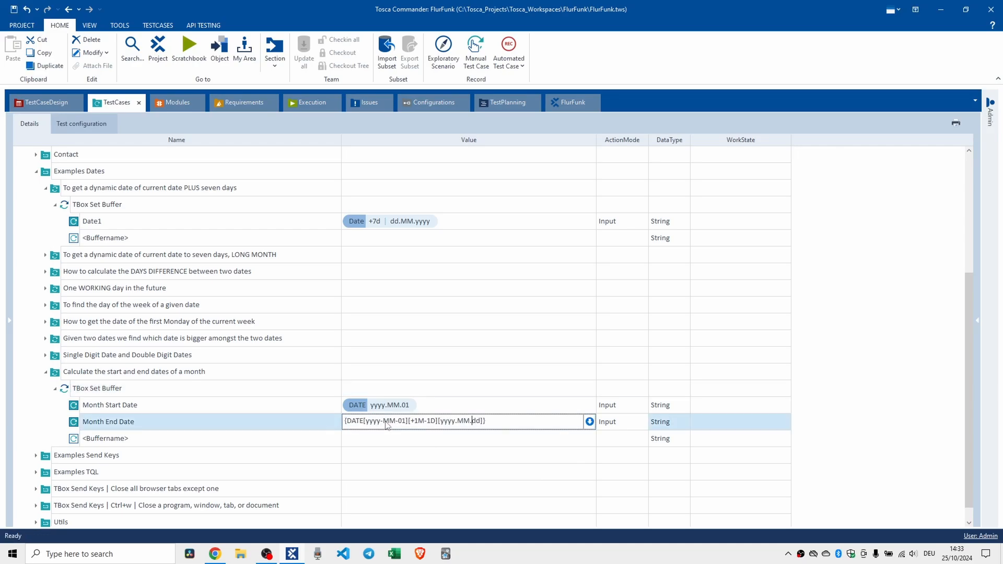
key(BackSpace)
text(.)
key(Right)
key(Right)
key(Right)
key(BackSpace)
text(.)
click(408, 430)
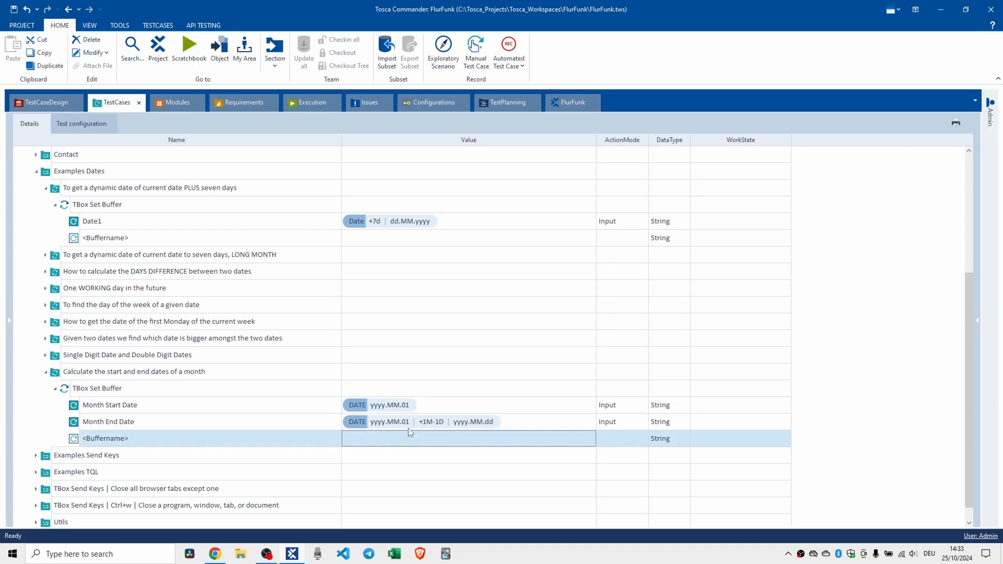
Rerun TBox Set Buffer in ScratchBook with the yyyy.MM.01 base date, enlarge the results, read the full Loginfo message, and close them
click(111, 392)
key(F6)
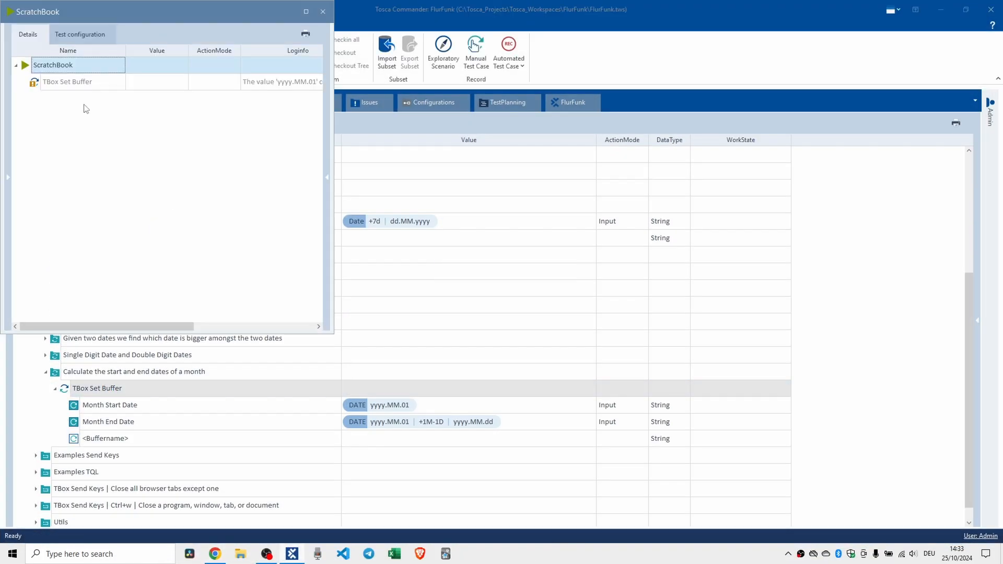
click(306, 12)
click(315, 82)
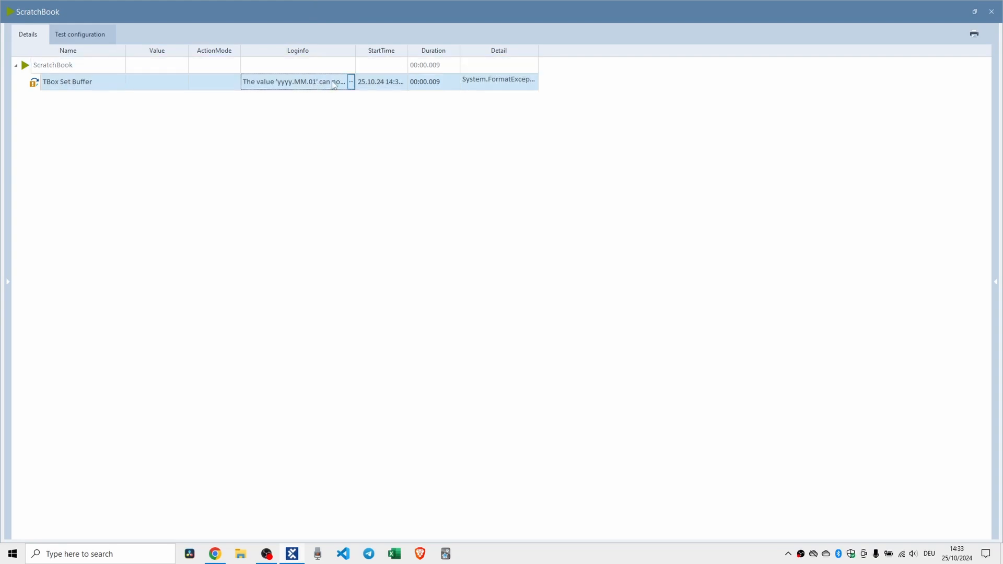
click(352, 82)
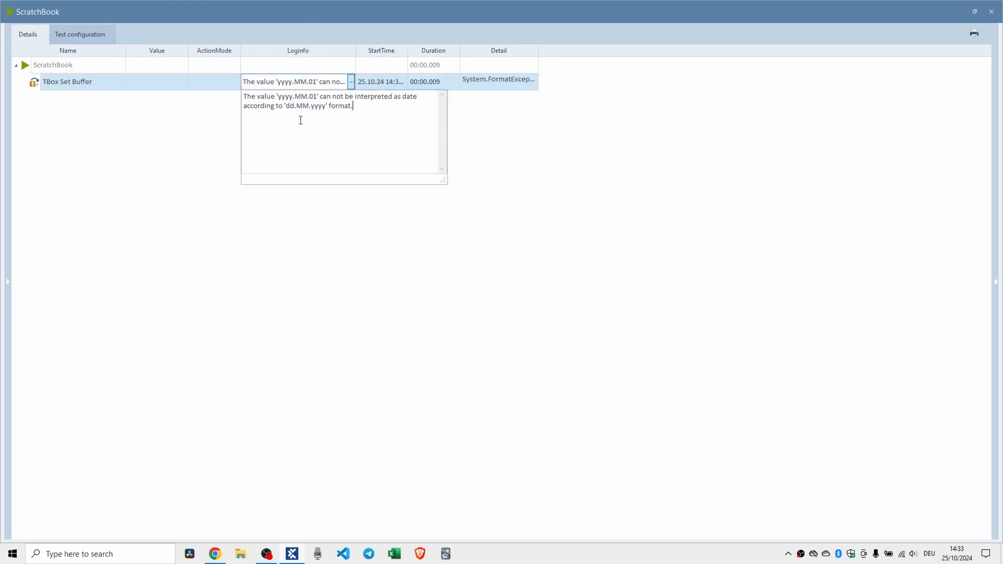
click(991, 11)
click(991, 12)
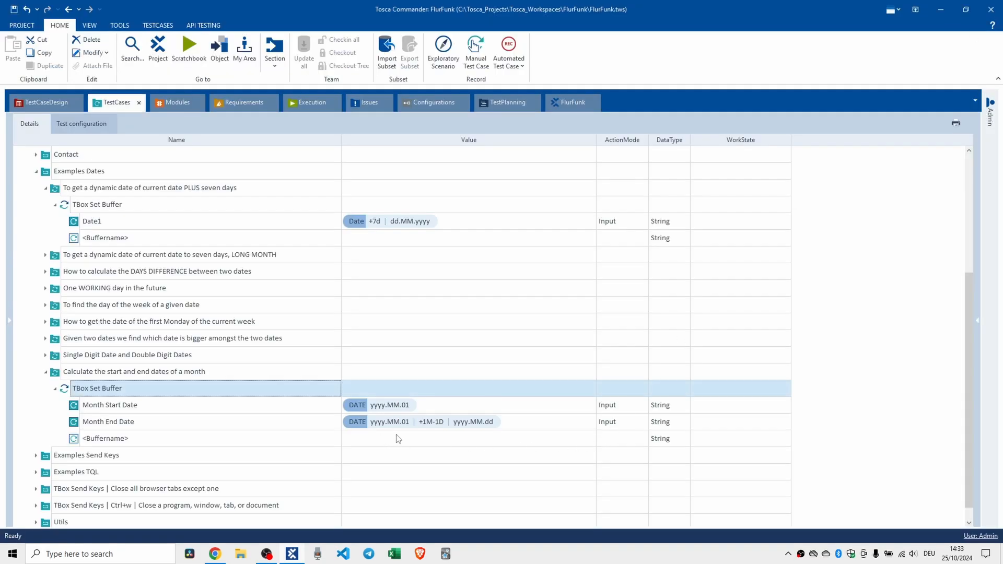
Disable the Month End Date buffer so that only Month Start Date is active in TBox Set Buffer
click(122, 425)
right_click(122, 426)
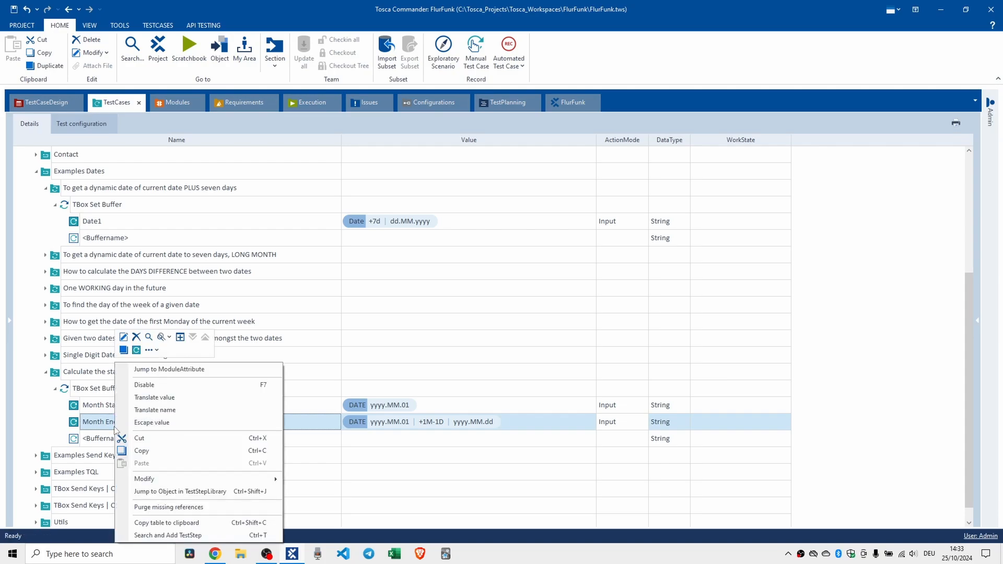
click(116, 397)
Run TBox Set Buffer in ScratchBook with only Month Start Date active, read that buffer's Loginfo message, and close the results
click(107, 392)
key(F6)
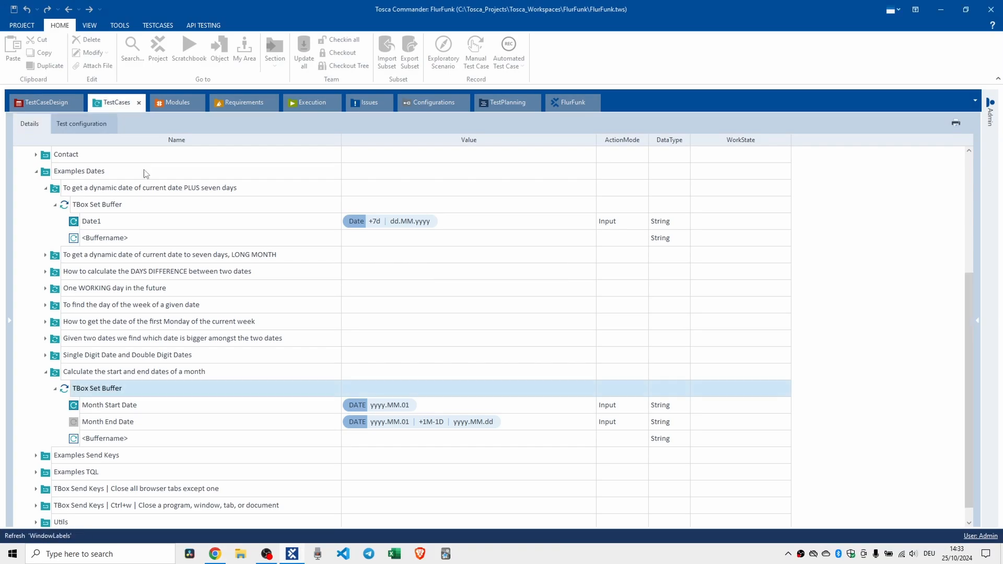
click(26, 82)
click(248, 99)
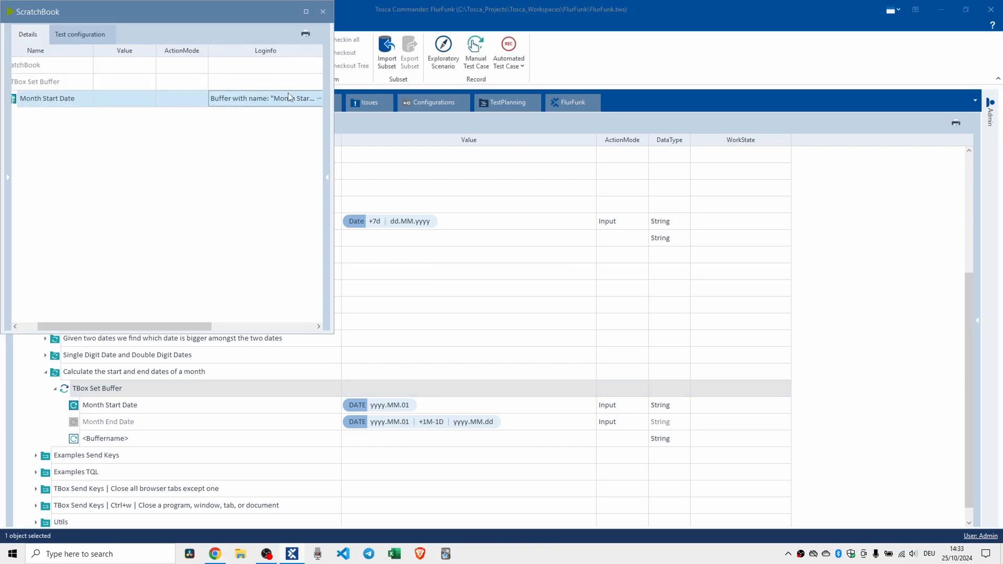
click(319, 99)
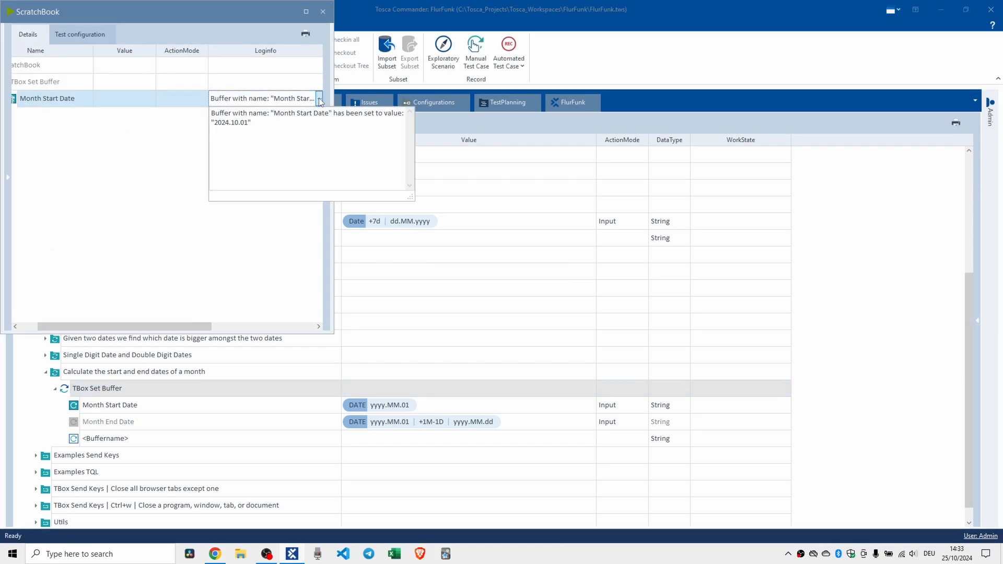
click(323, 11)
Open the Month Start Date and Month End Date expressions in turn to compare their DATE syntax
click(412, 408)
click(412, 408)
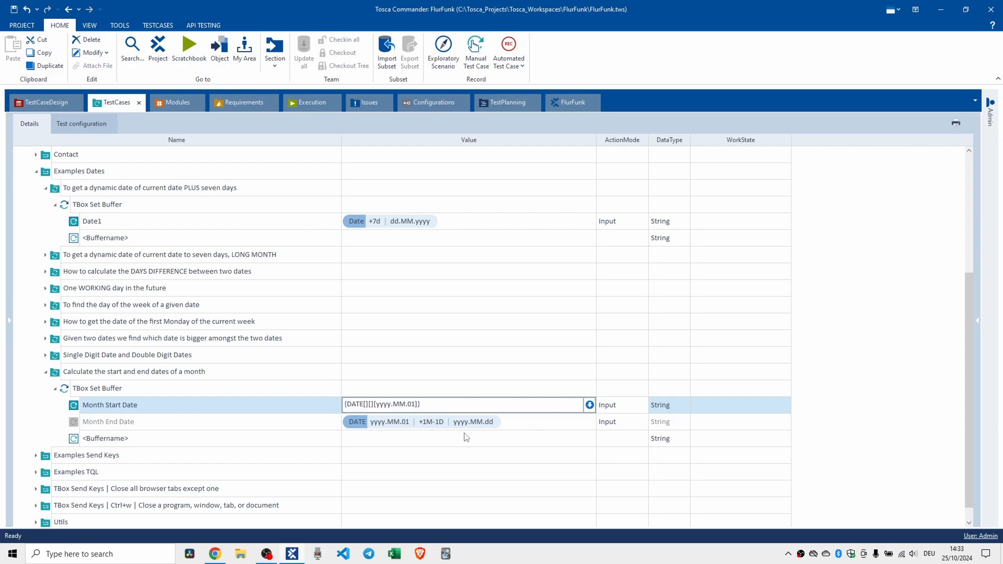
click(516, 422)
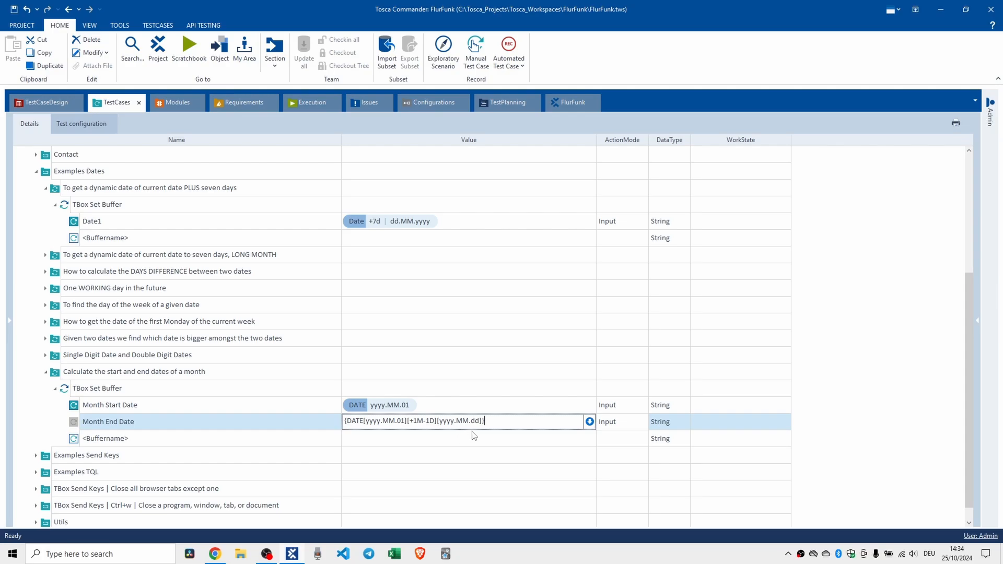
Enable the Month End Date buffer again and disable the Month Start Date buffer
click(97, 425)
right_click(98, 424)
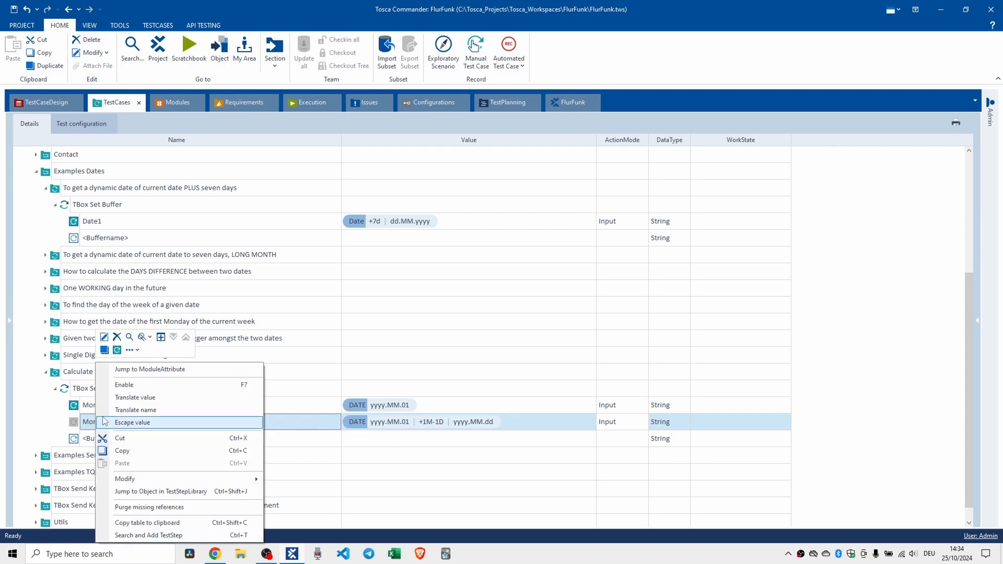
click(119, 398)
right_click(109, 406)
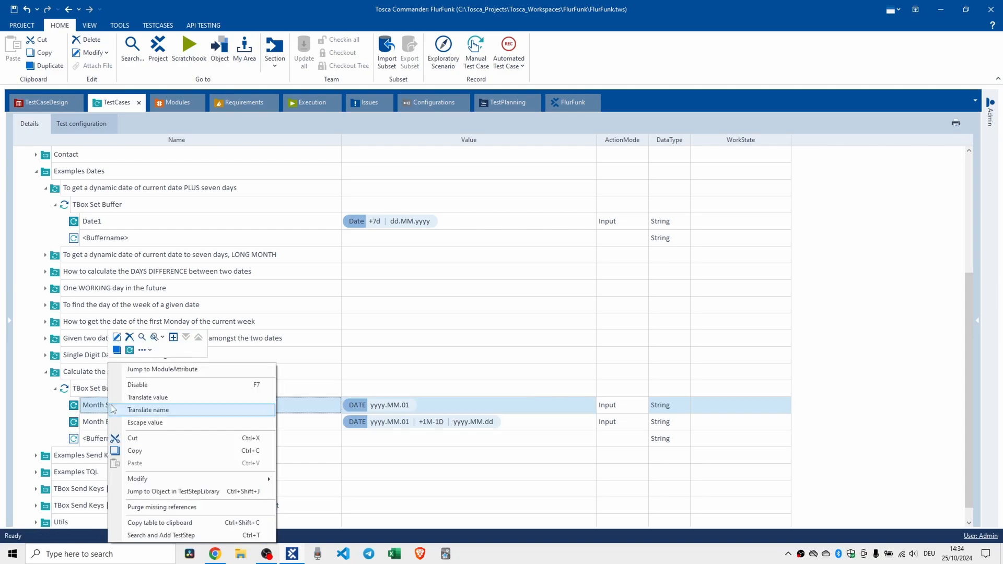
click(120, 386)
Run TBox Set Buffer in ScratchBook with only Month End Date active, read the full Loginfo message, and close the results
click(106, 389)
key(F6)
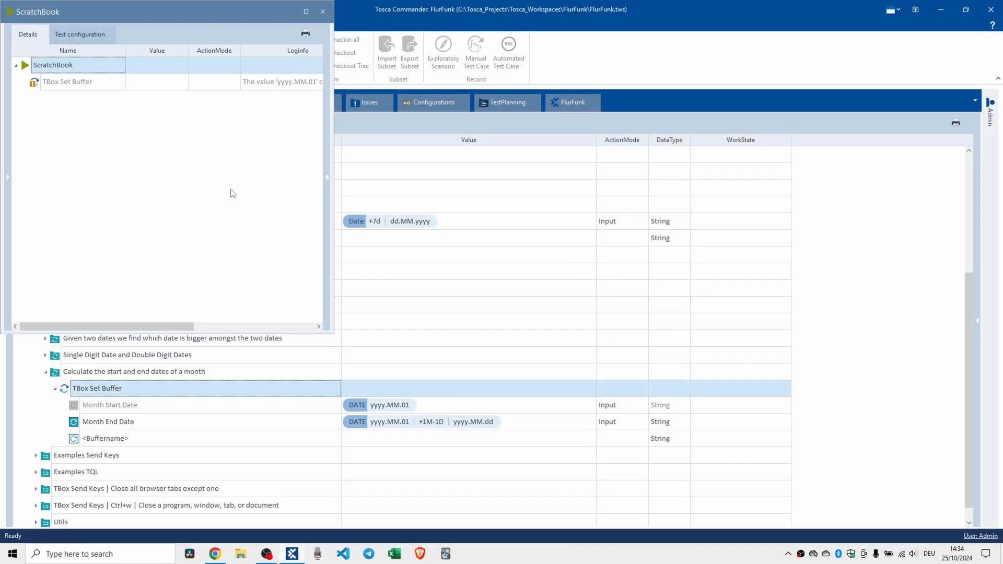
click(271, 86)
click(320, 82)
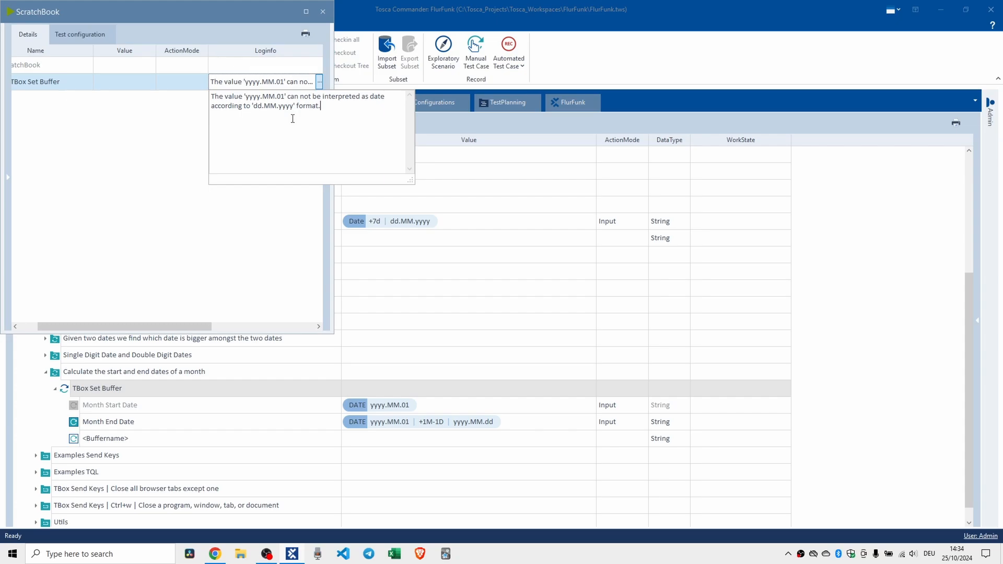
click(323, 11)
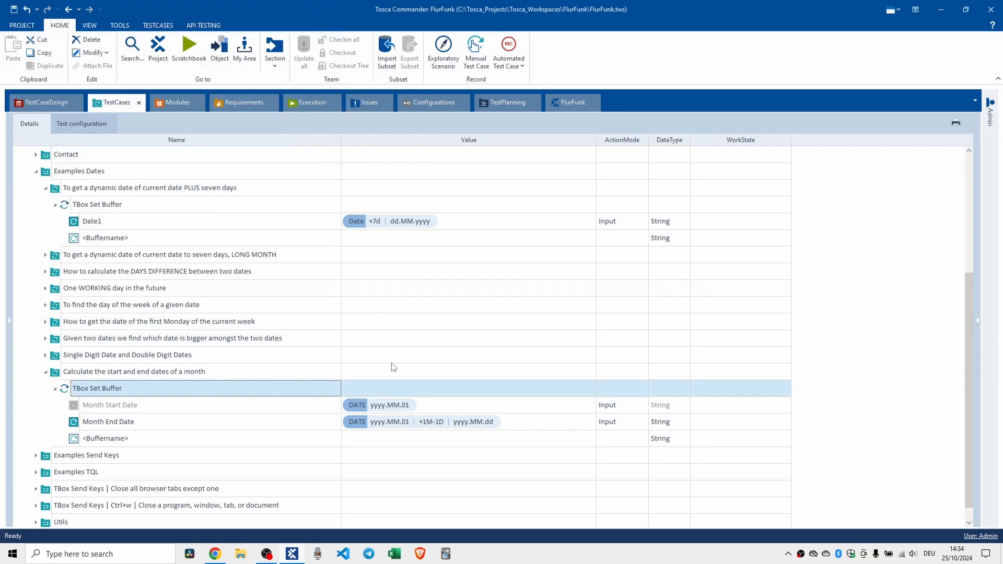
Change the output format in Month End Date's expression to dd.MM.yyyy, giving {DATE[yyyy.MM.01][+1M-1D][dd.MM.yyyy]}
click(462, 426)
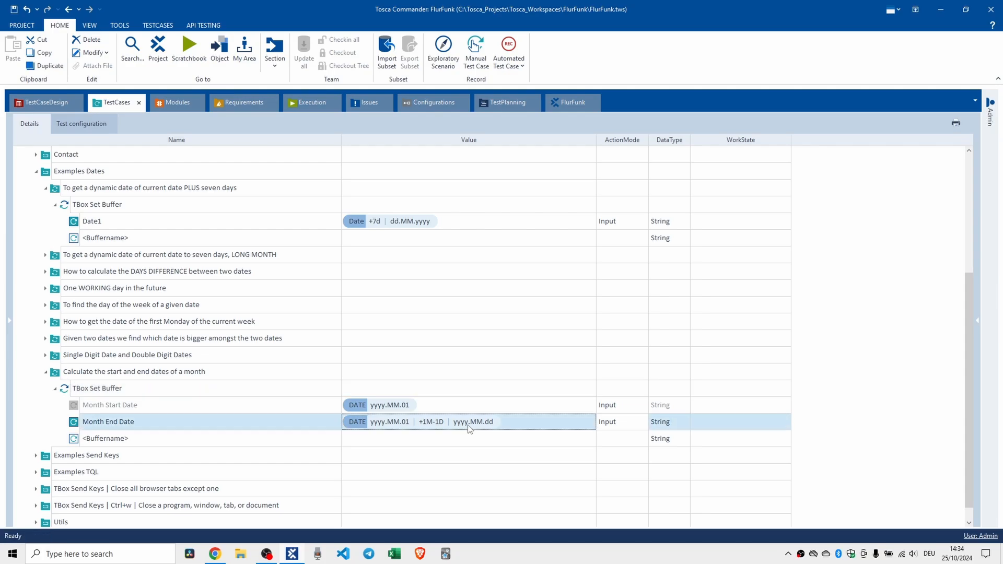
click(463, 427)
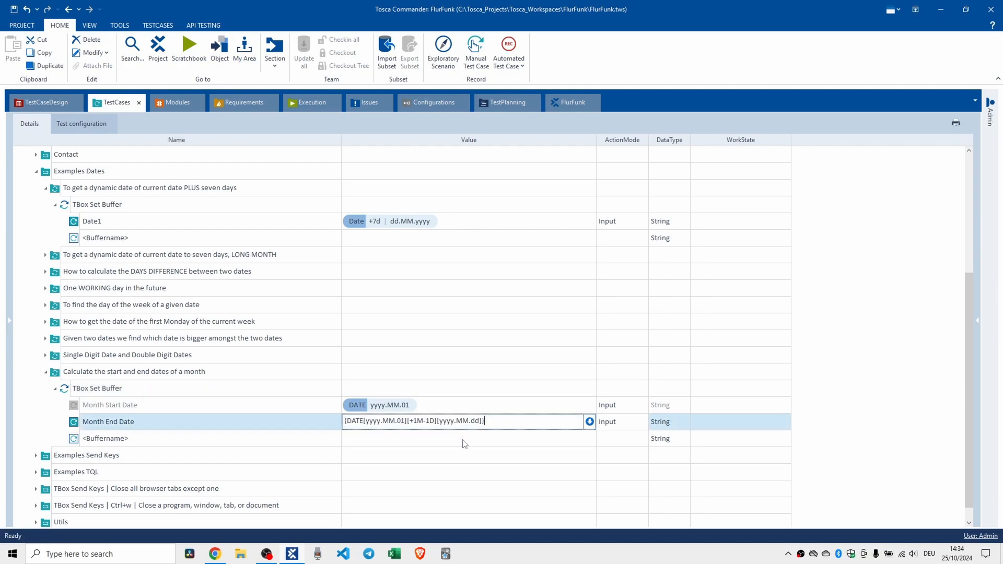
click(440, 421)
text(dd.MM.)
key(Delete)
key(Delete)
key(Delete)
key(Delete)
key(Delete)
key(Delete)
key(Return)
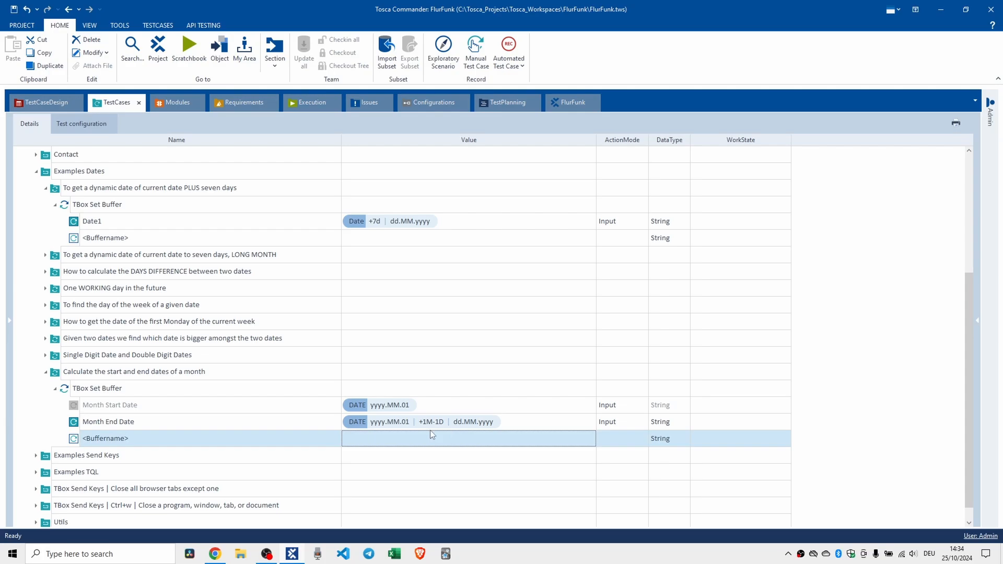
Rerun TBox Set Buffer in ScratchBook with the dd.MM.yyyy output format, read the full Loginfo message, and close the results
click(135, 393)
key(F6)
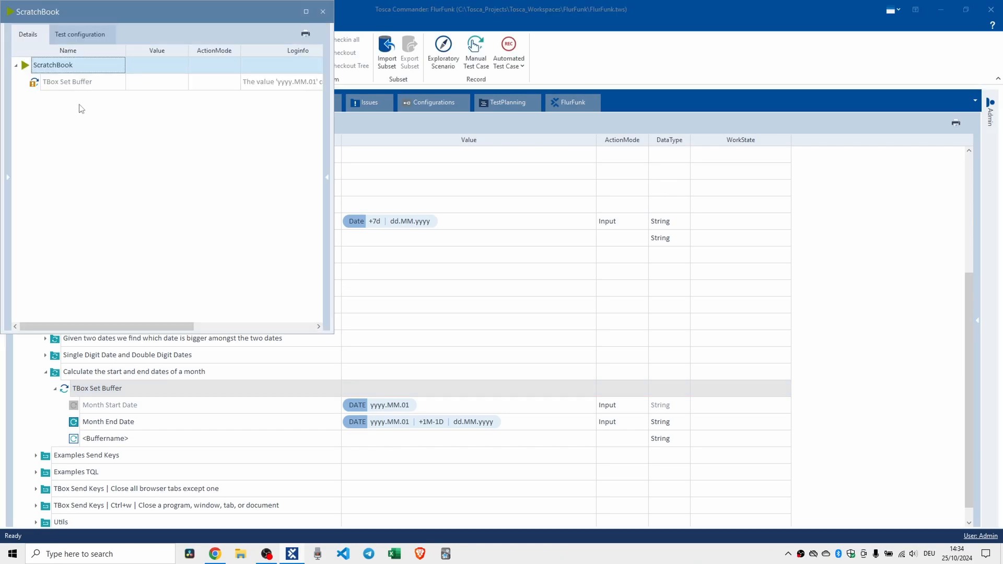
click(274, 84)
click(318, 82)
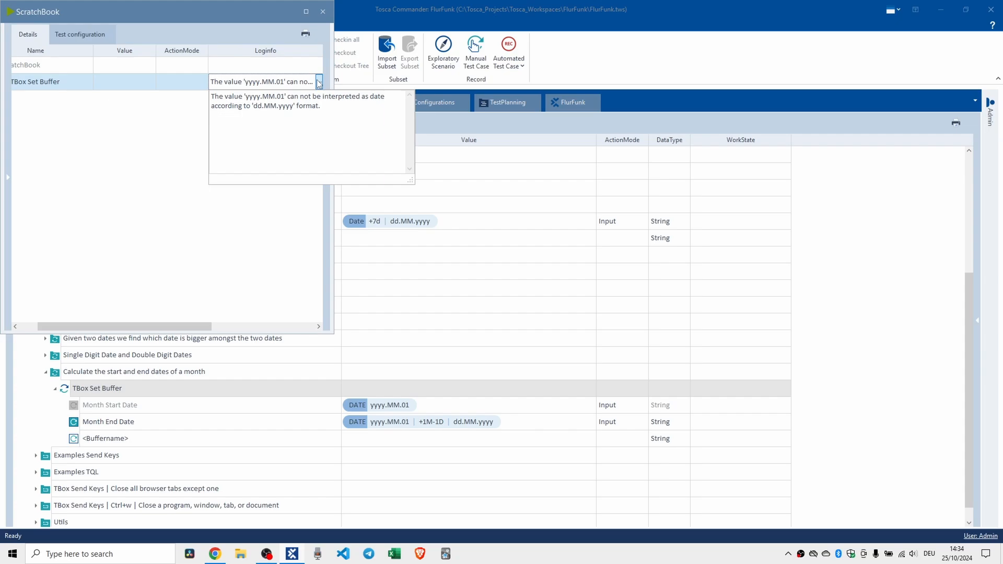
click(324, 9)
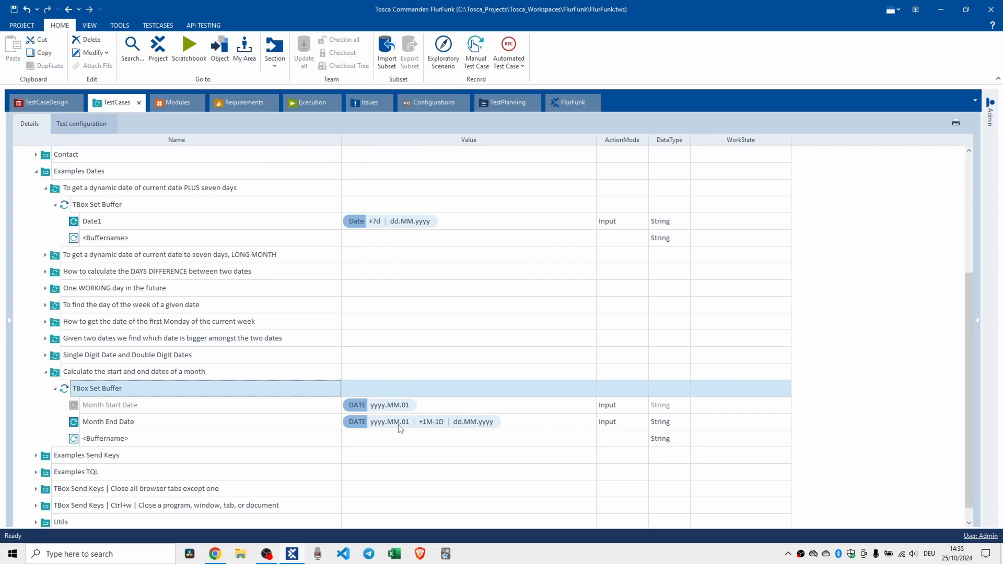
Check Month Start Date's expression, and change the base date in Month End Date's expression to 01.MM.yyyy, giving {DATE[01.MM.yyyy][+1M-1D][dd.MM.yyyy]}
click(319, 421)
click(372, 408)
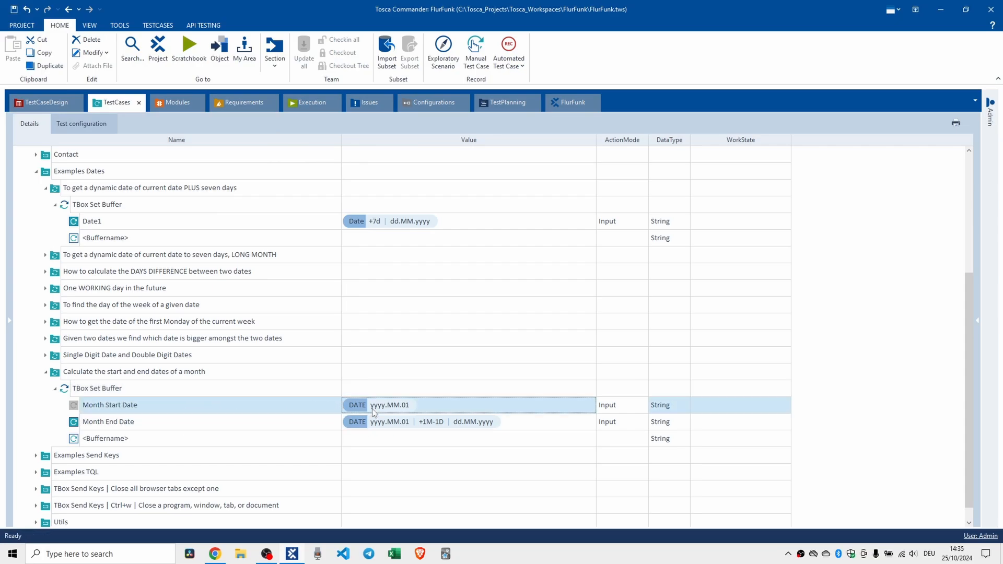
click(449, 404)
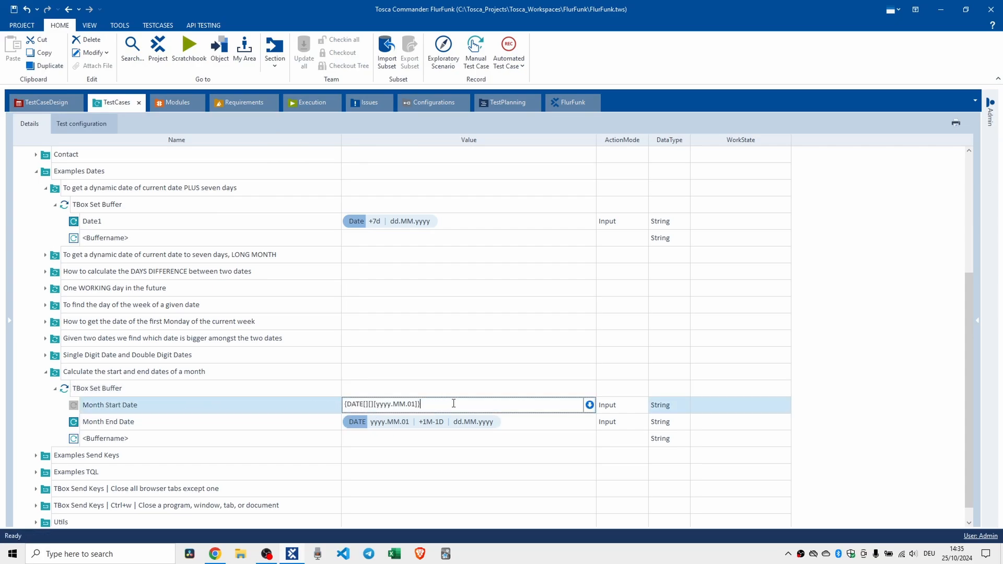
click(399, 425)
click(399, 424)
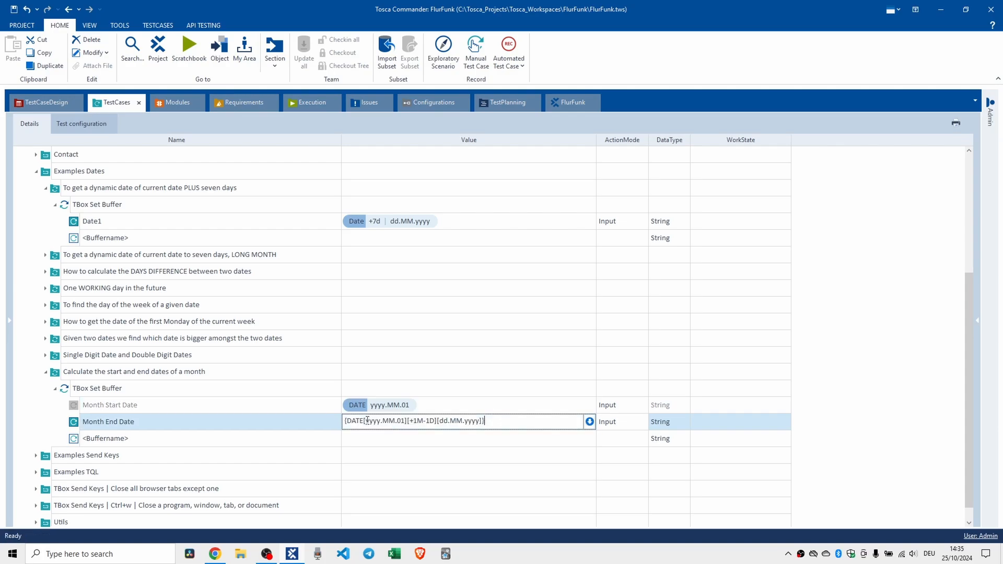
text(01.MM.)
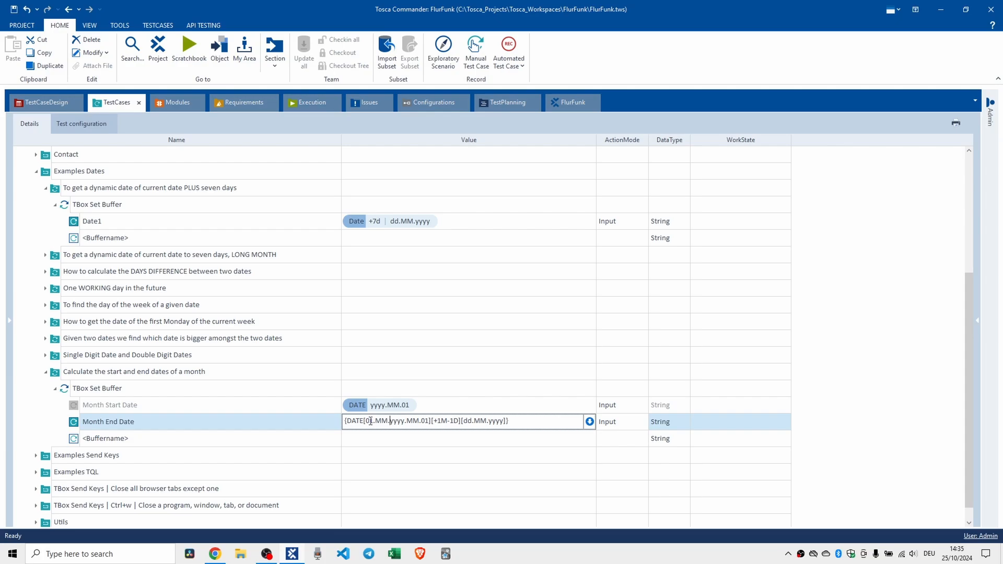
key(Right)
key(Delete)
key(Delete)
key(Delete)
key(Delete)
key(Delete)
key(Delete)
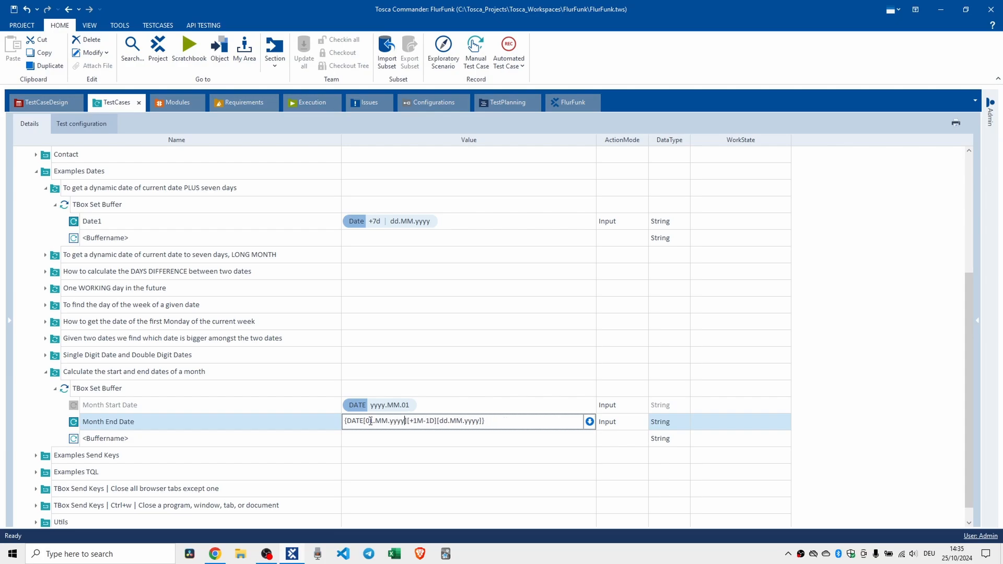
click(431, 440)
Rerun TBox Set Buffer in ScratchBook with the 01.MM.yyyy base date, select the full Loginfo message text, and switch to the other window
click(98, 388)
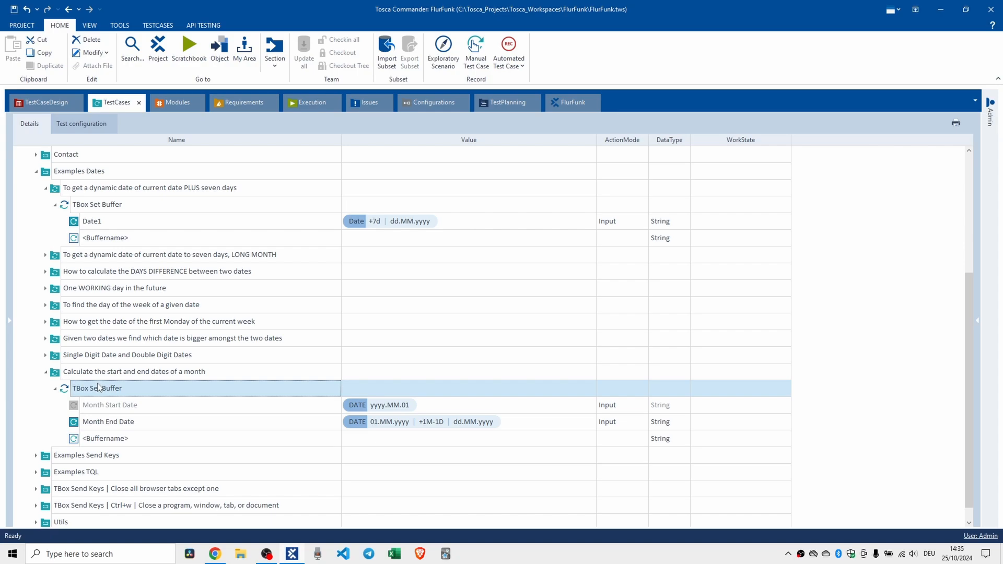
key(F6)
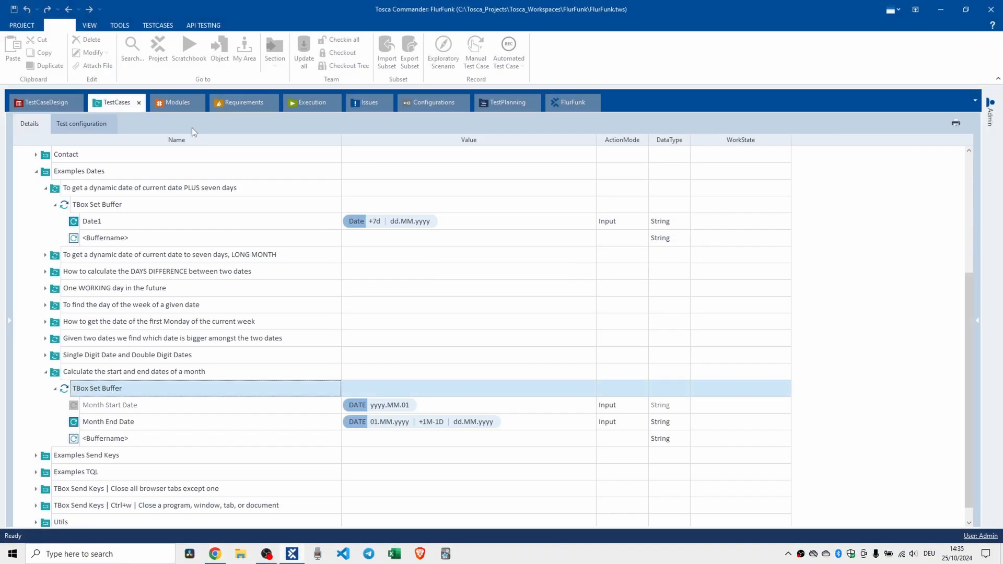
click(313, 82)
click(319, 82)
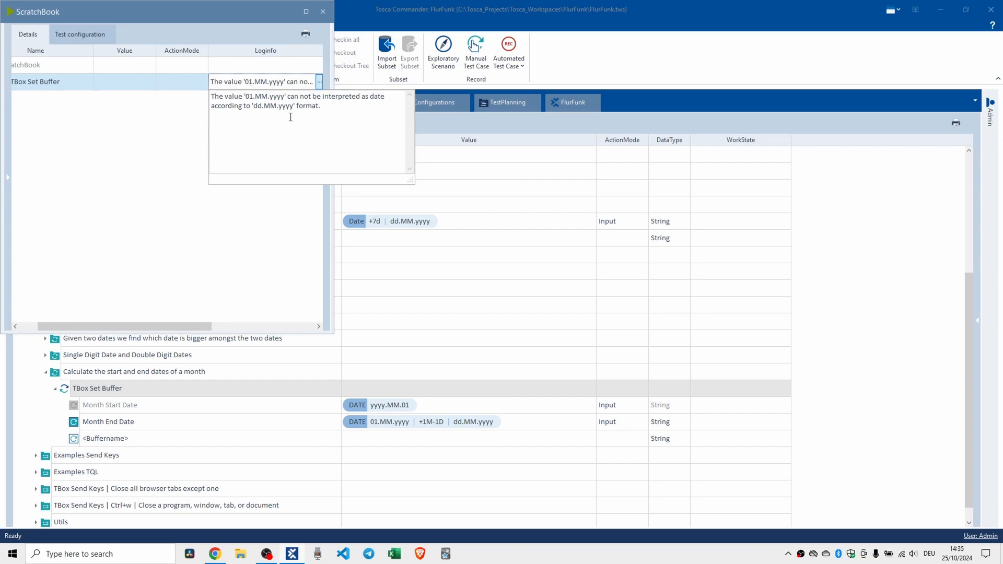
drag(327, 107, 212, 97)
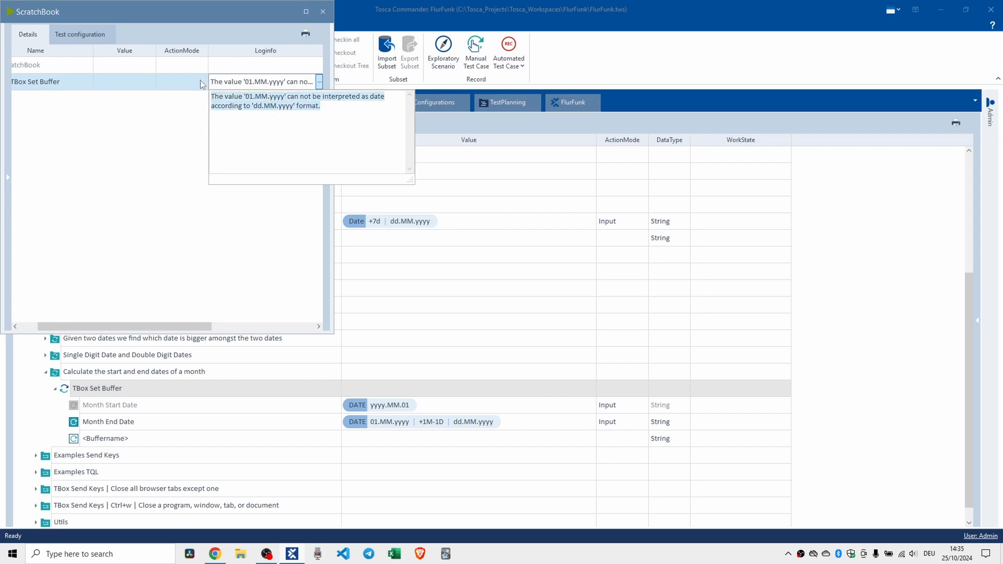
key(alt+Tab)
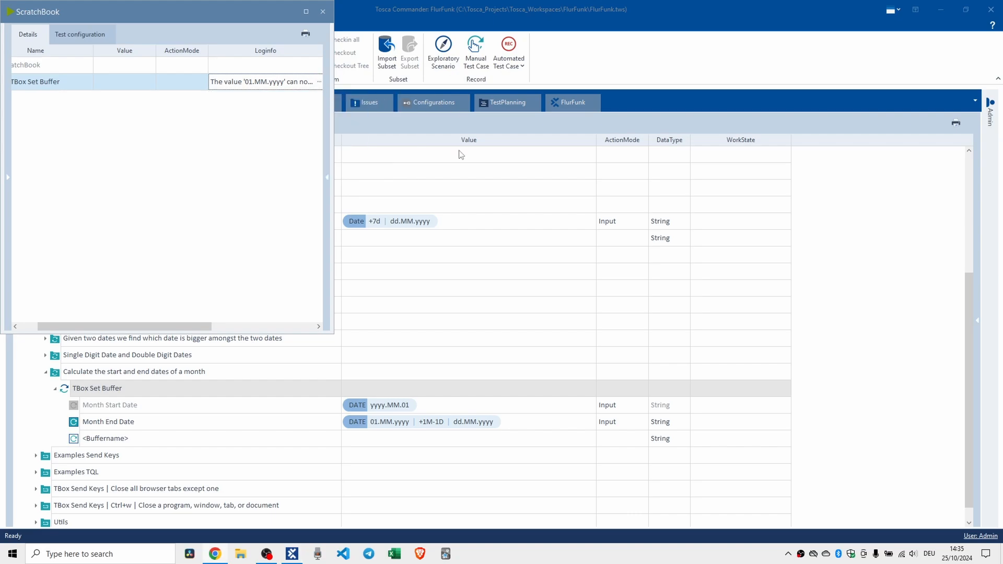
Open Month End Date's expression with its whole text selected, and switch to the other window
click(531, 424)
click(530, 423)
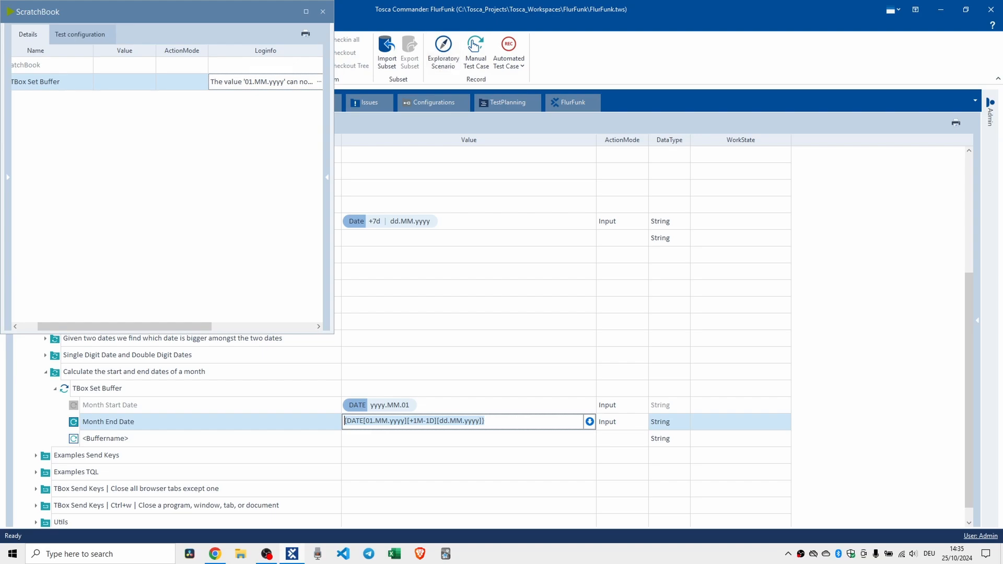
key(alt+Tab)
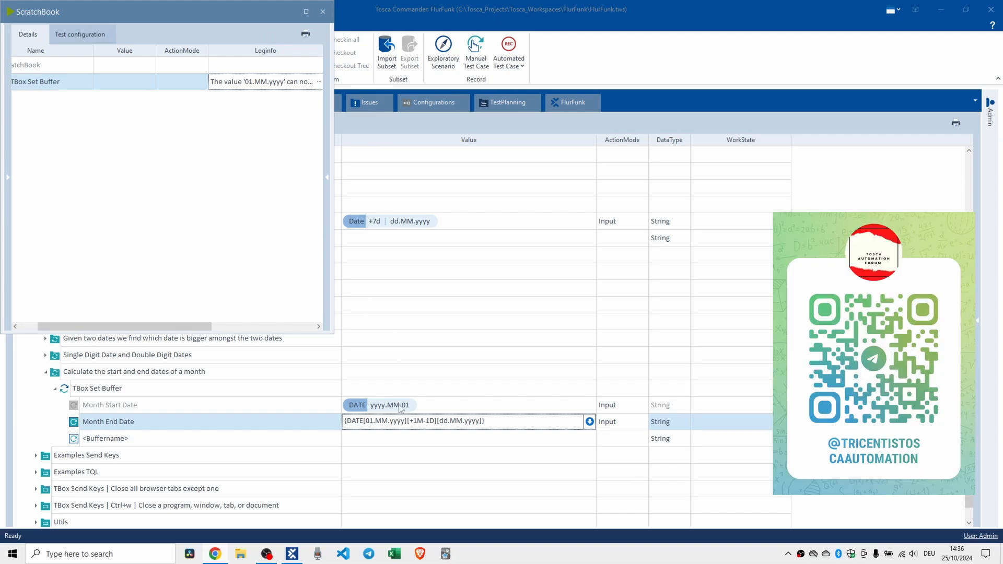
Replace the base date in Month End Date's expression with a single dot, giving {DATE[.][+1M-1D][dd.MM.yyyy]}
click(393, 421)
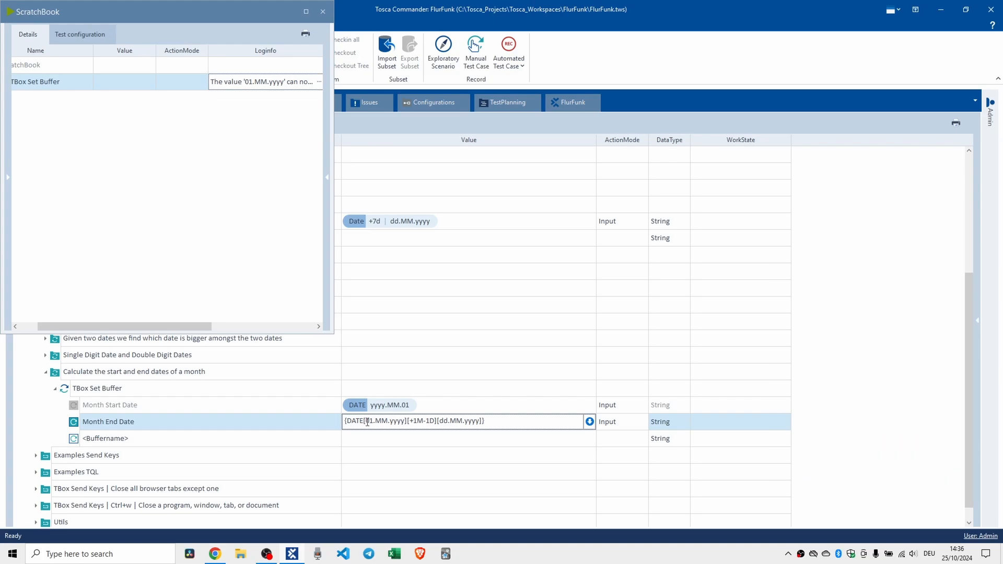
drag(365, 422, 405, 416)
text(.)
click(375, 440)
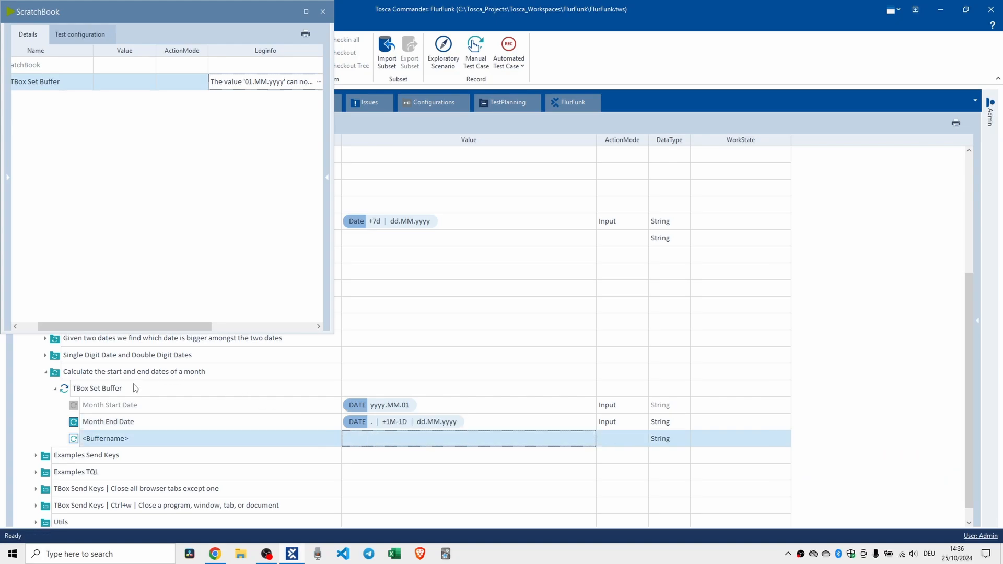
Rerun TBox Set Buffer in ScratchBook with the single-dot base date, select the full Loginfo message text, and switch to the other window
click(129, 384)
key(F6)
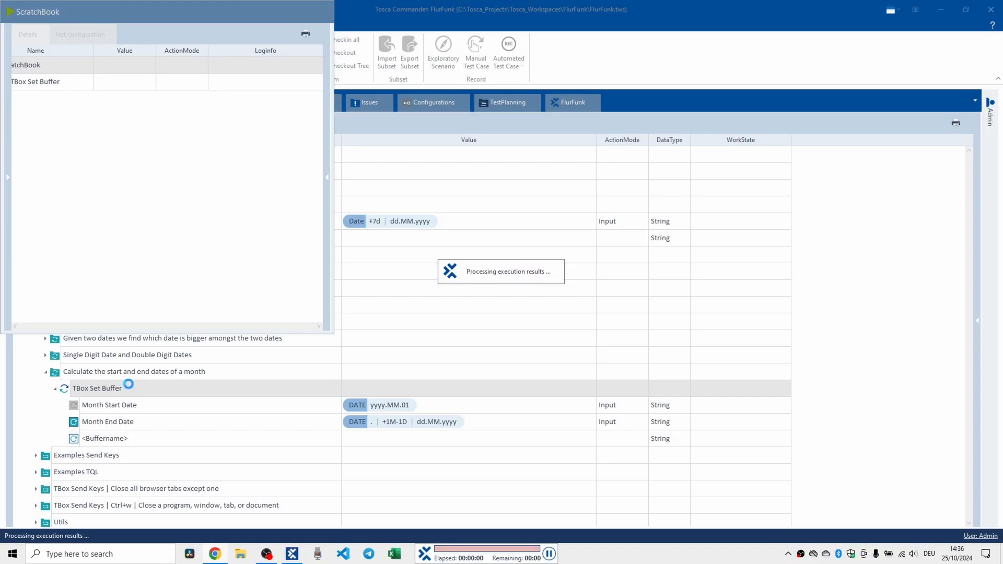
click(241, 85)
click(319, 82)
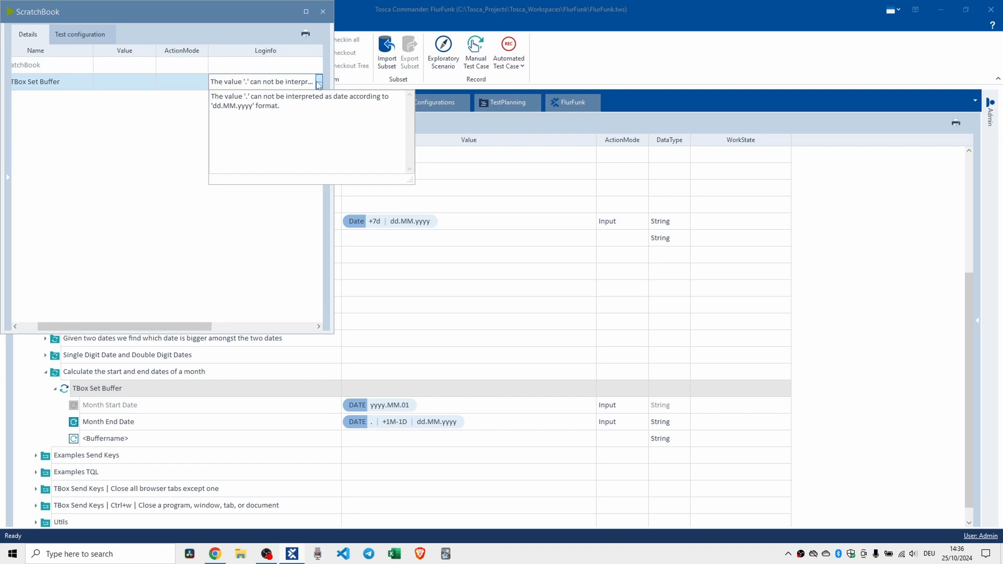
drag(285, 107, 186, 95)
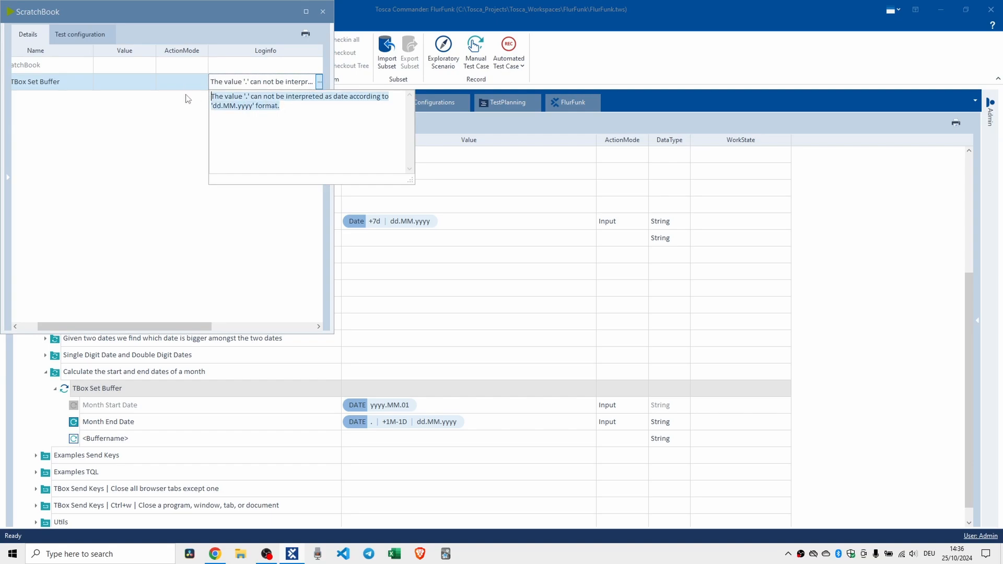
key(alt+Tab)
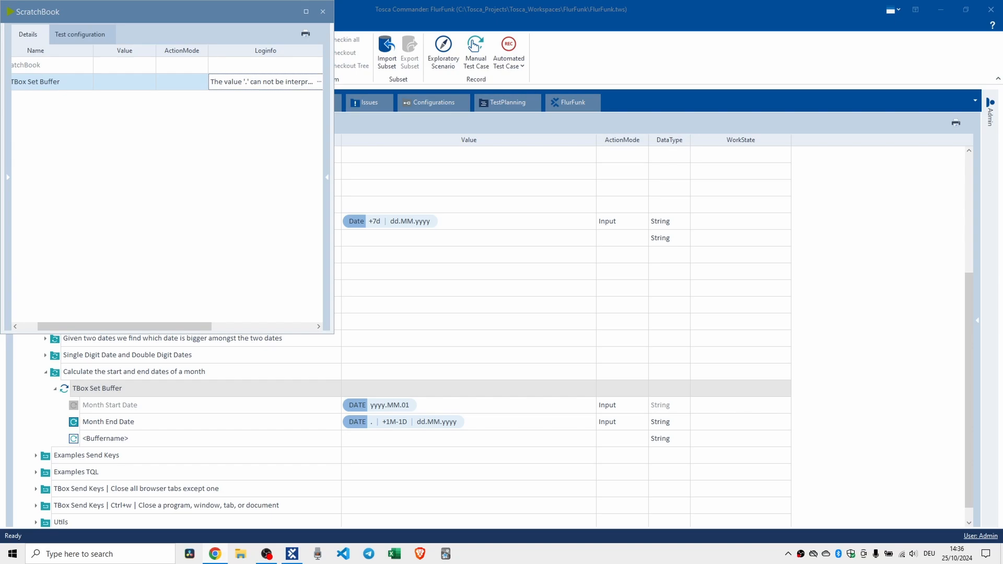
Empty the base date in Month End Date's expression, giving {DATE[][+1M-1D][dd.MM.yyyy]}, then rerun TBox Set Buffer in ScratchBook and open its full Loginfo message
click(433, 423)
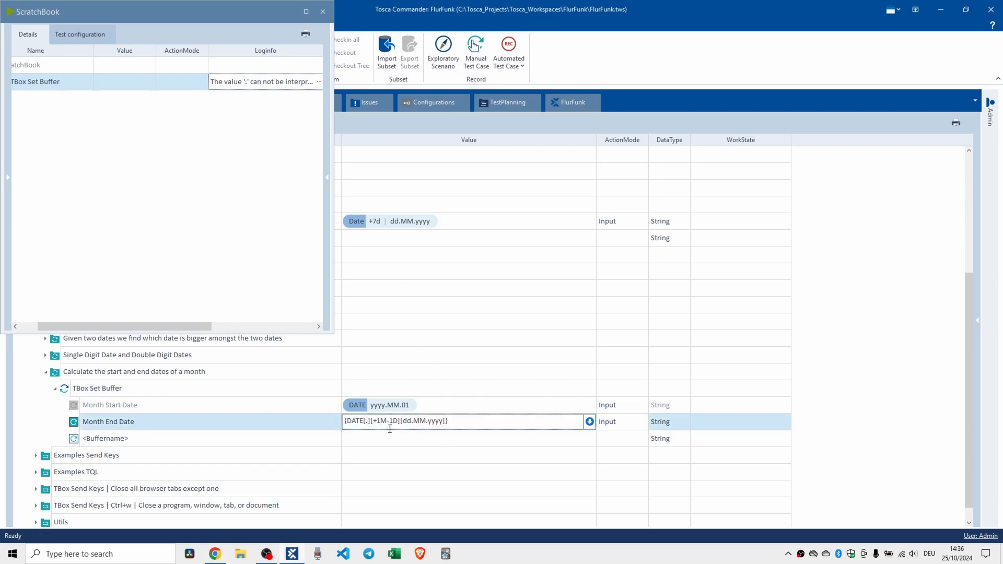
key(Return)
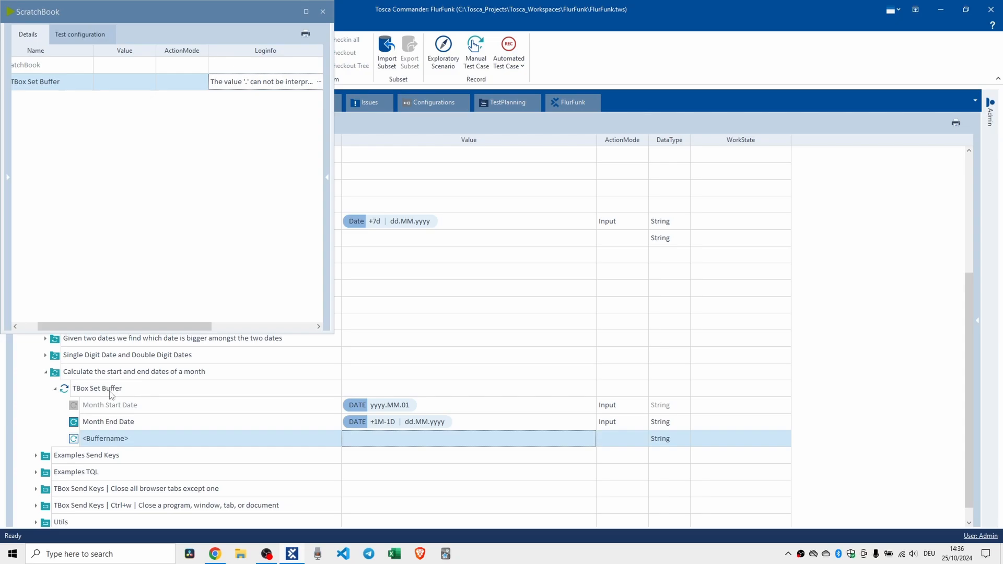
click(109, 392)
key(F6)
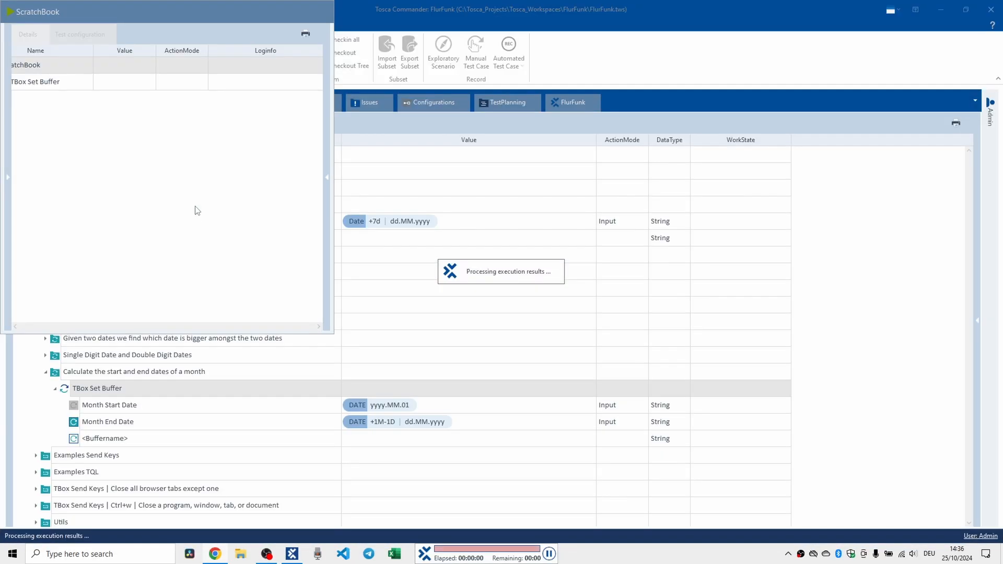
click(312, 85)
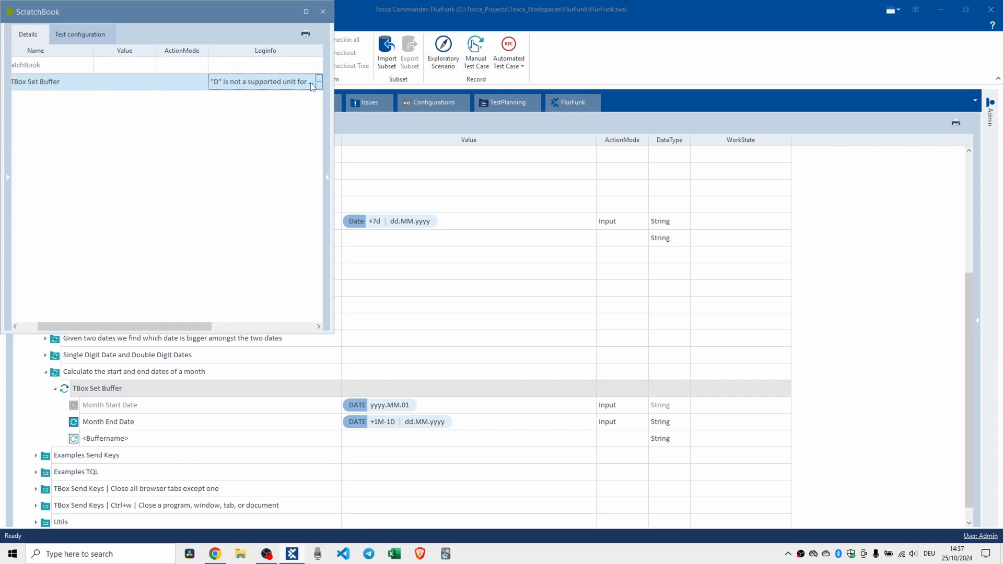
click(318, 81)
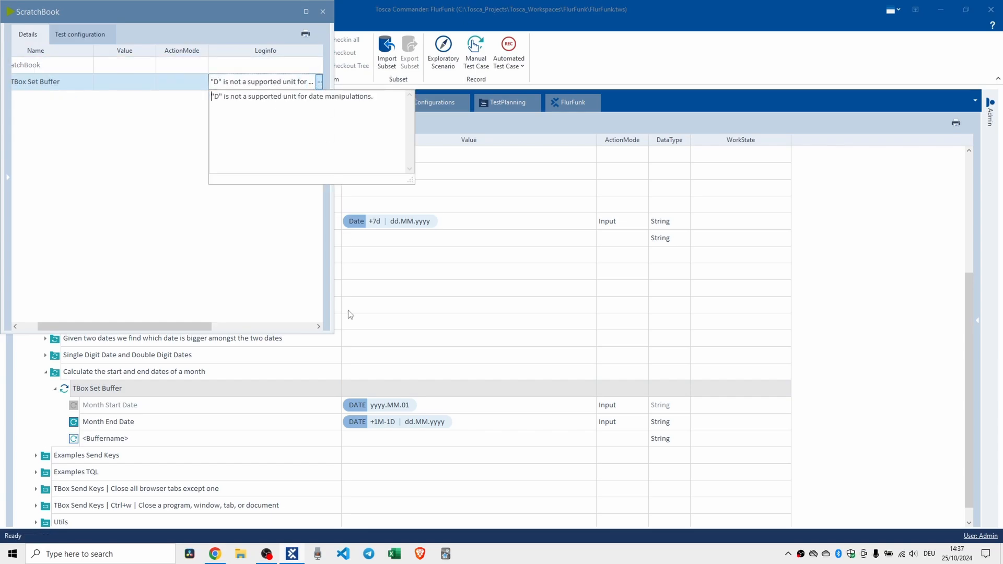
Change the day unit in Month End Date's expression to lowercase d, giving {DATE[][+1M-1d][dd.MM.yyyy]}, and close the ScratchBook window
click(394, 424)
click(393, 424)
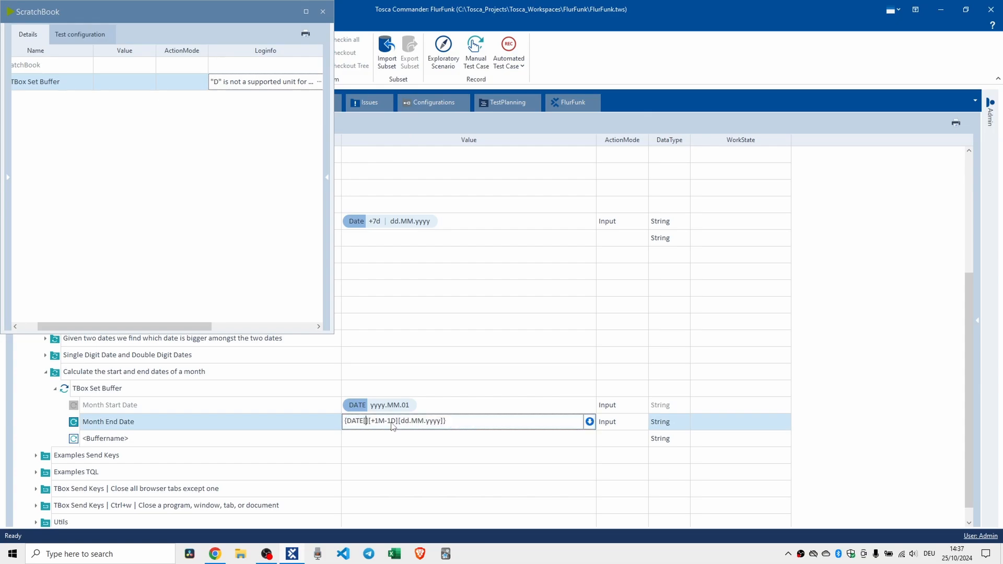
key(Delete)
text(d)
click(323, 11)
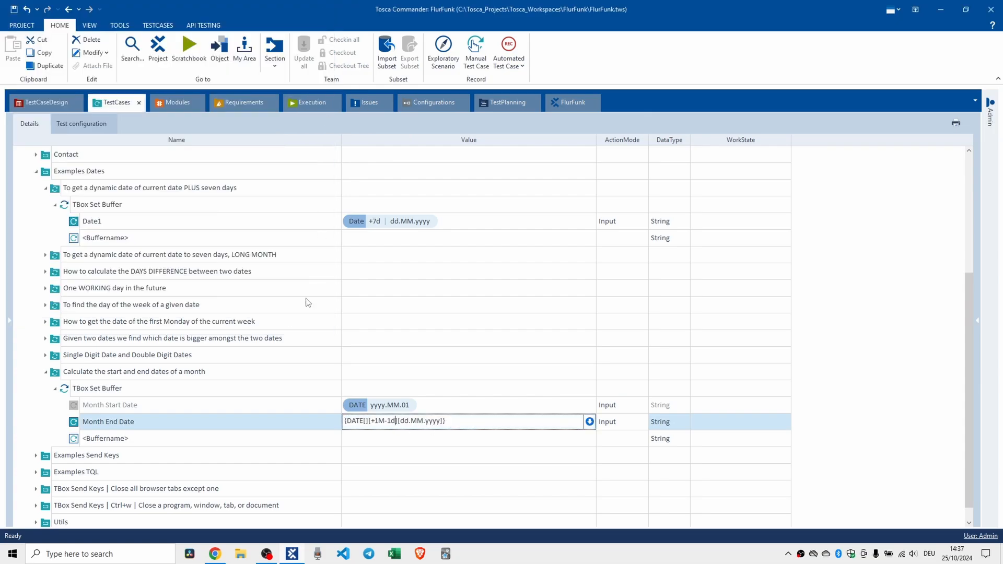
Rerun TBox Set Buffer in ScratchBook, expand its result, and open Month End Date's full Loginfo message
click(117, 388)
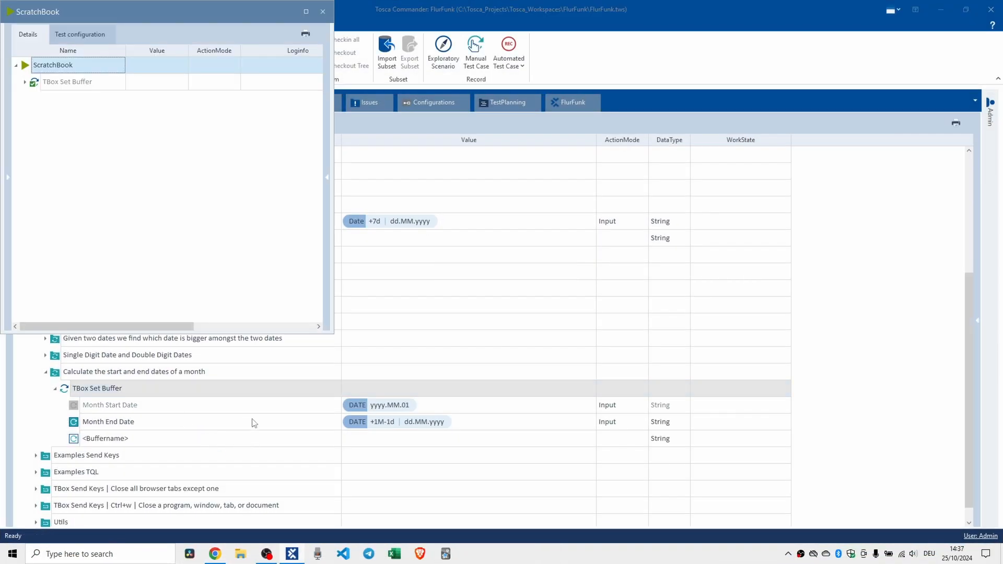
click(26, 83)
click(293, 100)
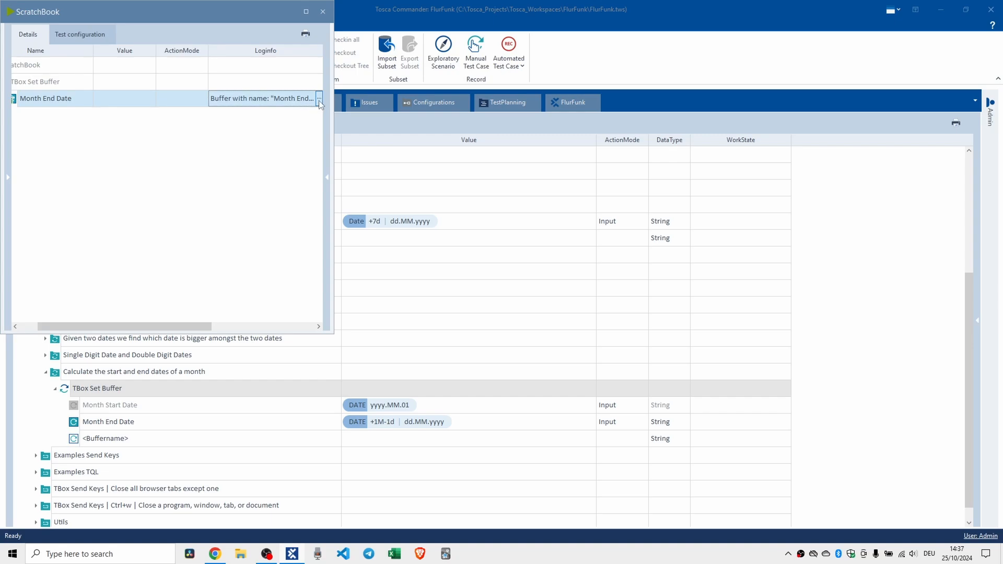
click(318, 100)
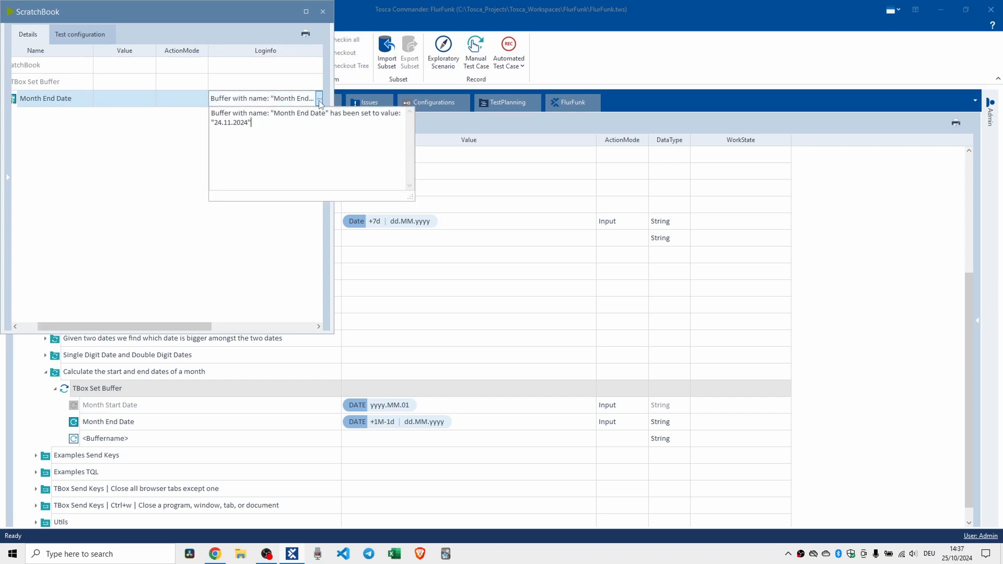
Open Month End Date's expression for checking against its full Loginfo message, and switch to the other window
click(481, 427)
click(481, 427)
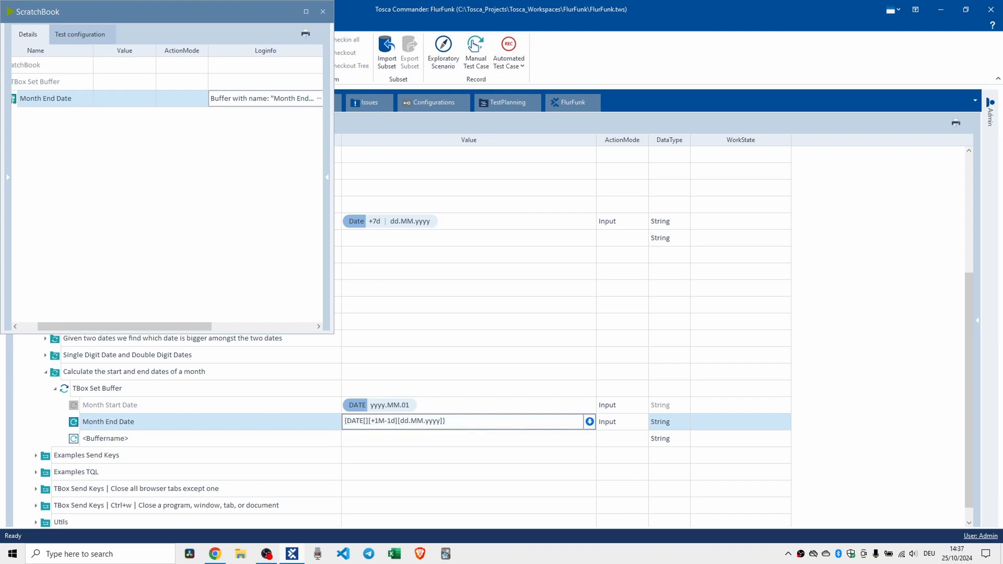
key(alt+Tab)
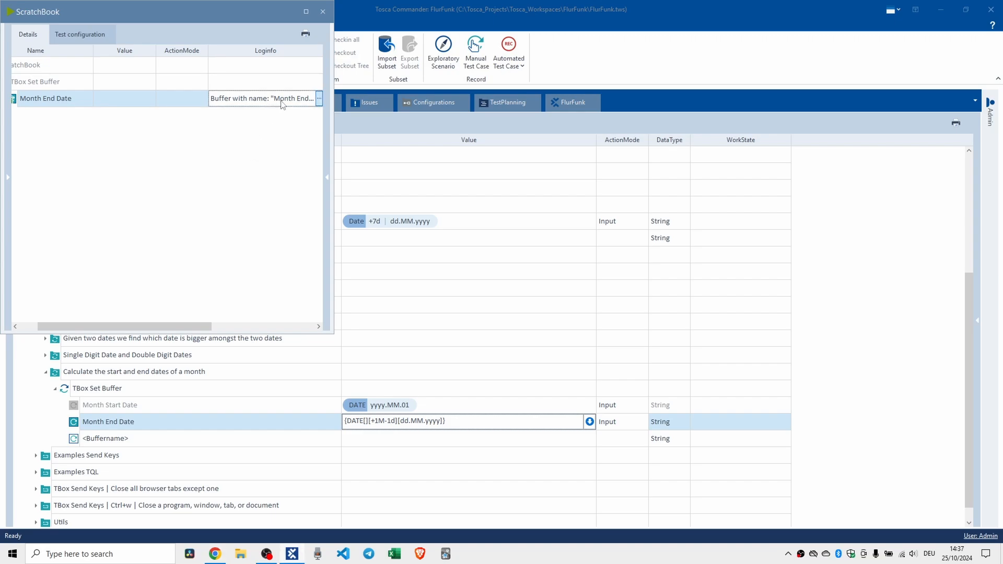
click(318, 99)
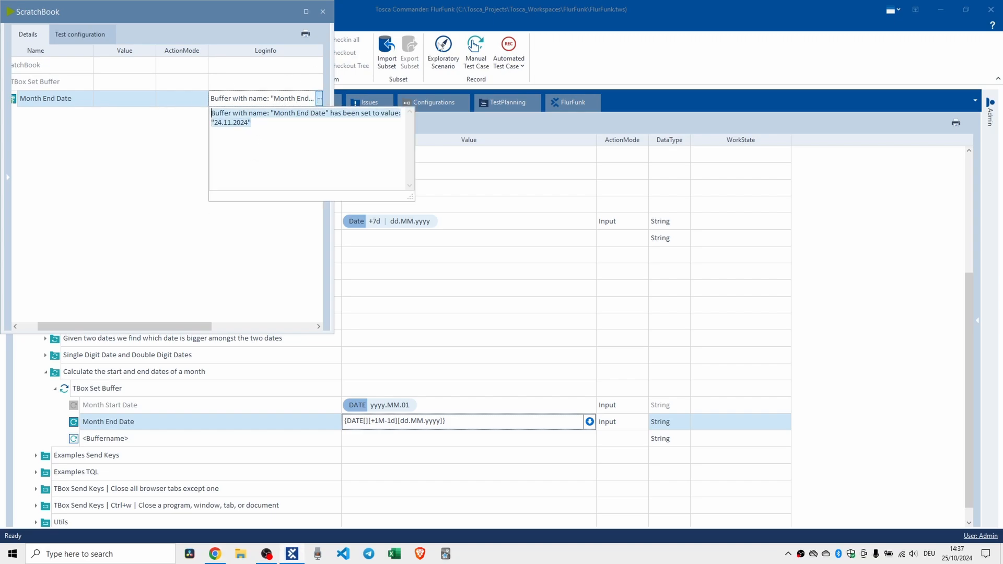
key(alt+Tab)
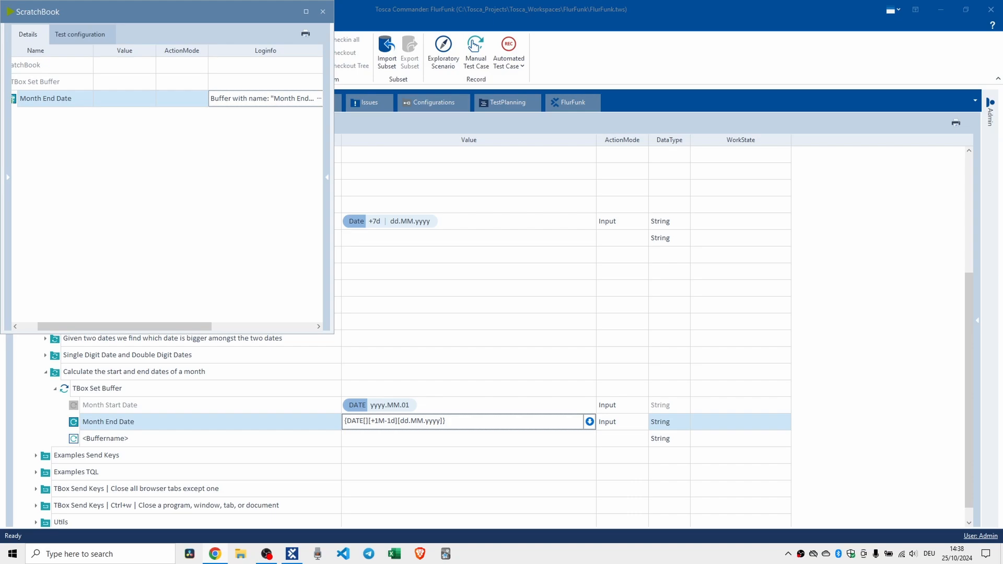
Rename the TBox Set Buffer test step as "TBox Set Buffer (TODAY IS THE 25th of October)"
click(165, 388)
click(164, 388)
text(()
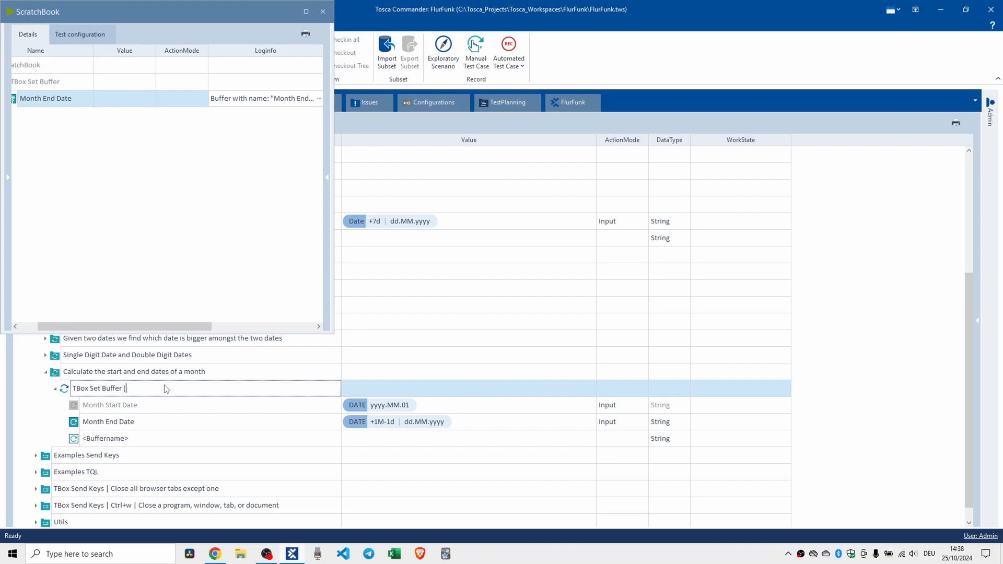
text(TODAY IS THE 25th of October))
Reopen Month End Date's full Loginfo message in ScratchBook and highlight the month in the buffered date
click(316, 99)
click(320, 99)
drag(224, 124, 232, 125)
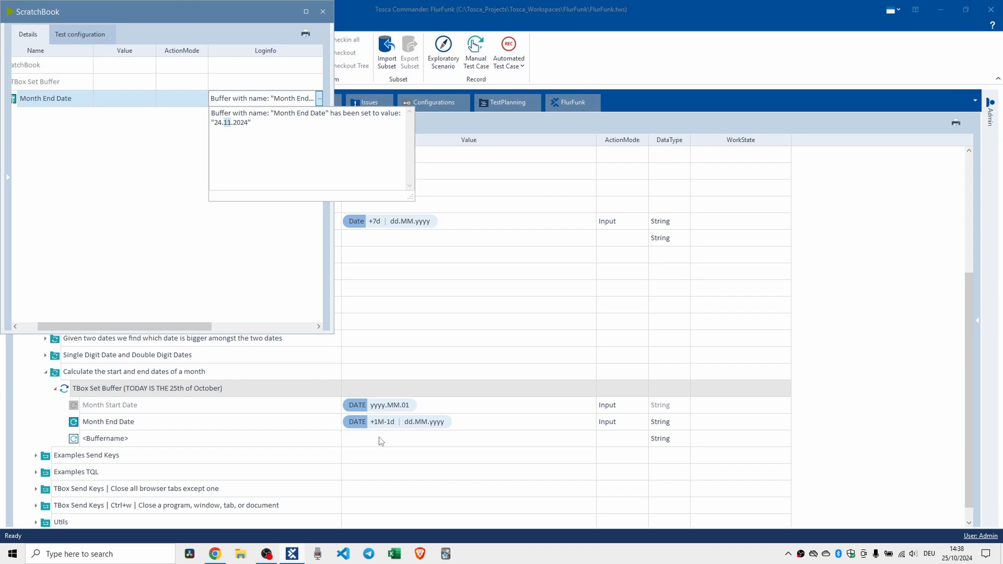
Enable the disabled Month Start Date buffer value in the TBox Set Buffer step
click(162, 412)
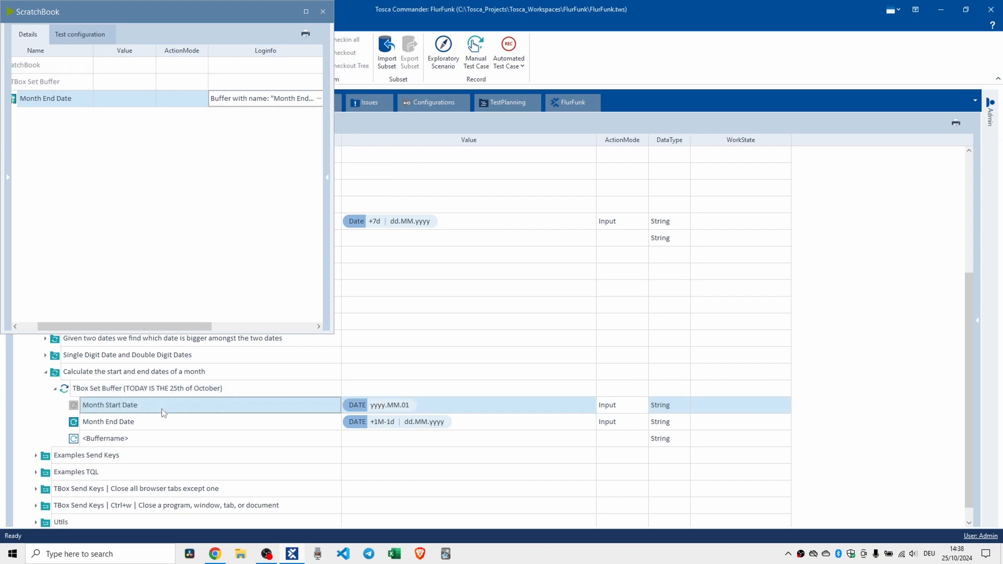
right_click(163, 412)
click(178, 383)
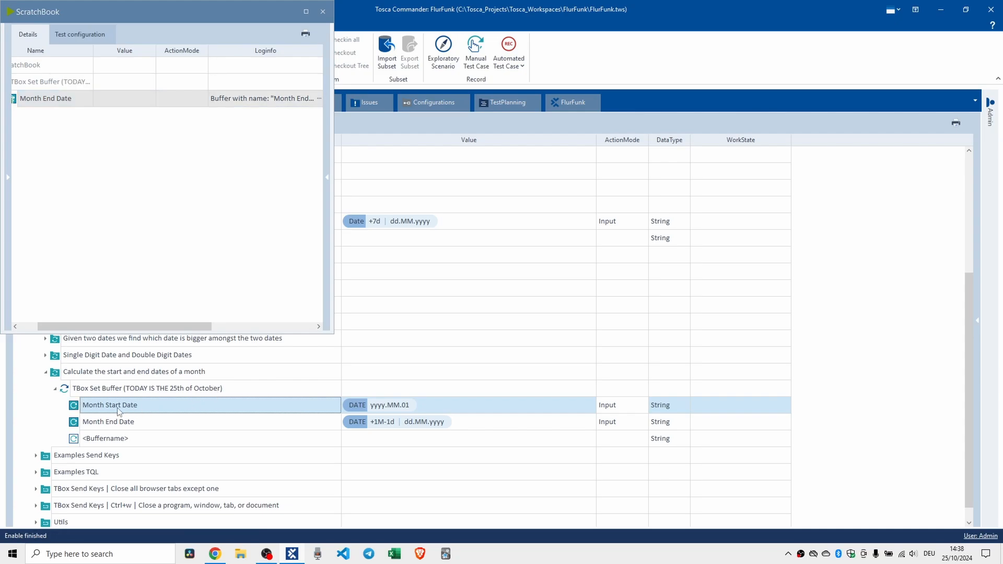
Insert a MonthStartDate buffer reference as the base date in Month End Date's expression, giving {DATE[[B{MonthStartDate}]][+1M-1d][dd.MM.yyyy]}
click(383, 426)
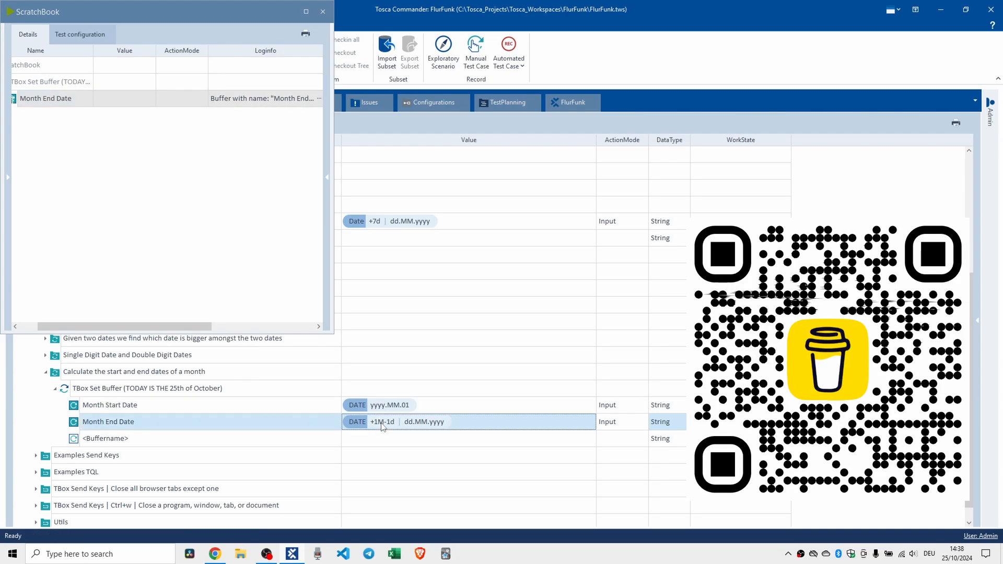
click(383, 426)
click(367, 423)
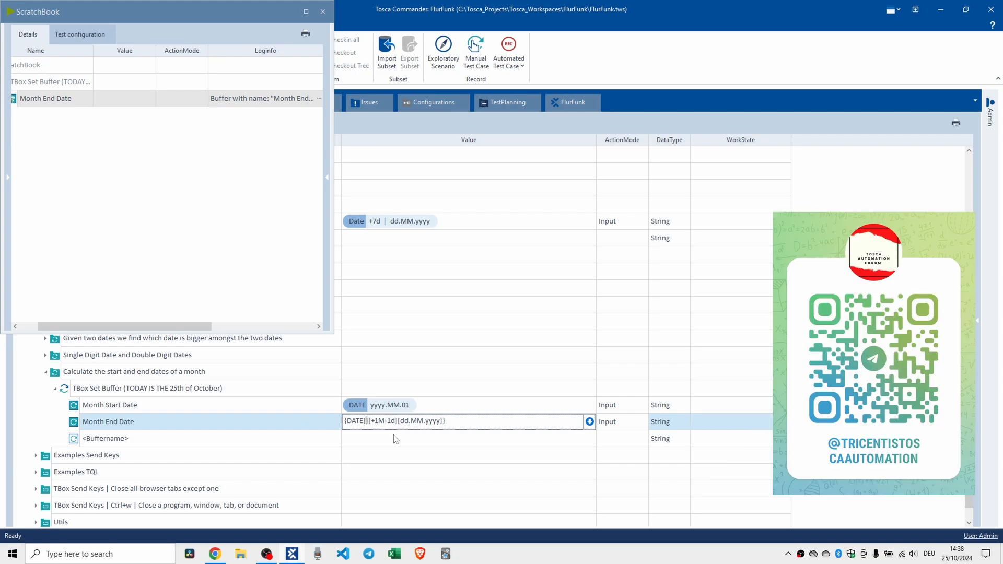
text([)
text(B)
text(])
text({}])
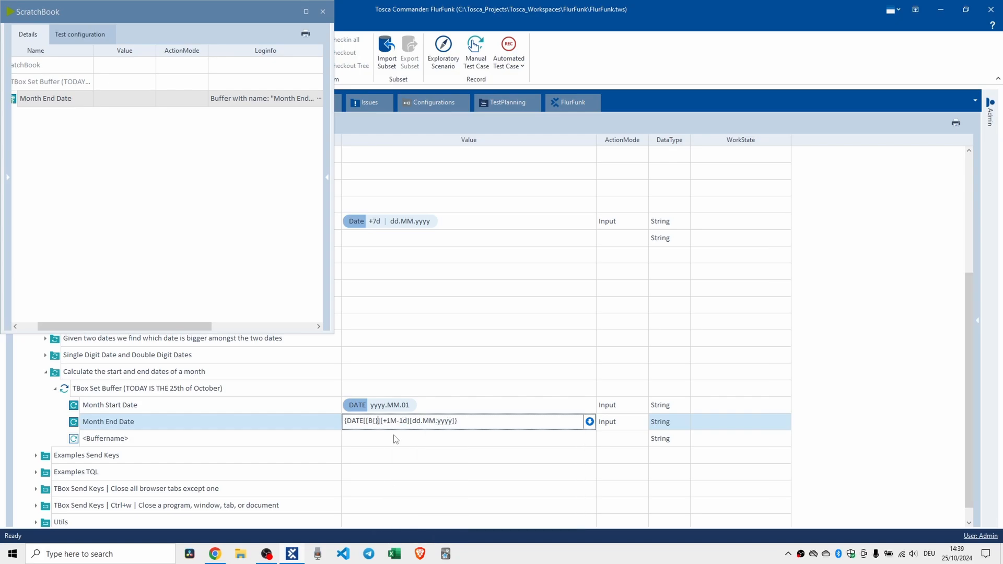
key(Left)
key(Left)
text(Month)
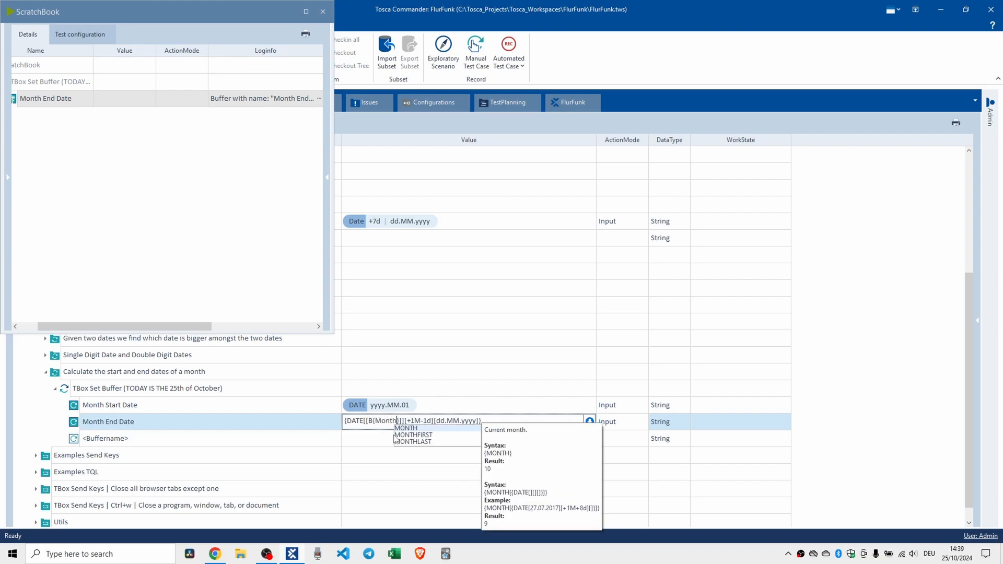
text(Start)
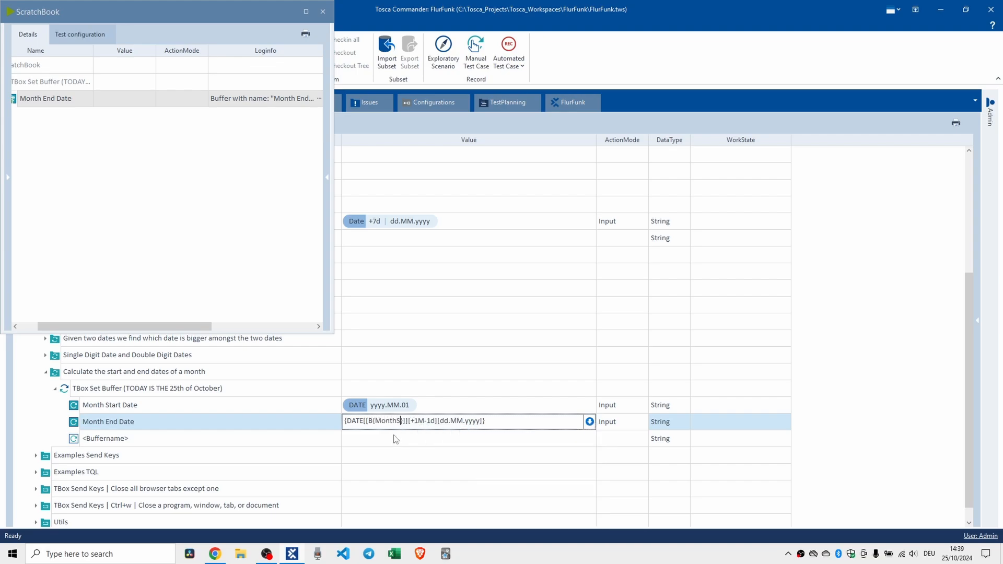
text(Date)
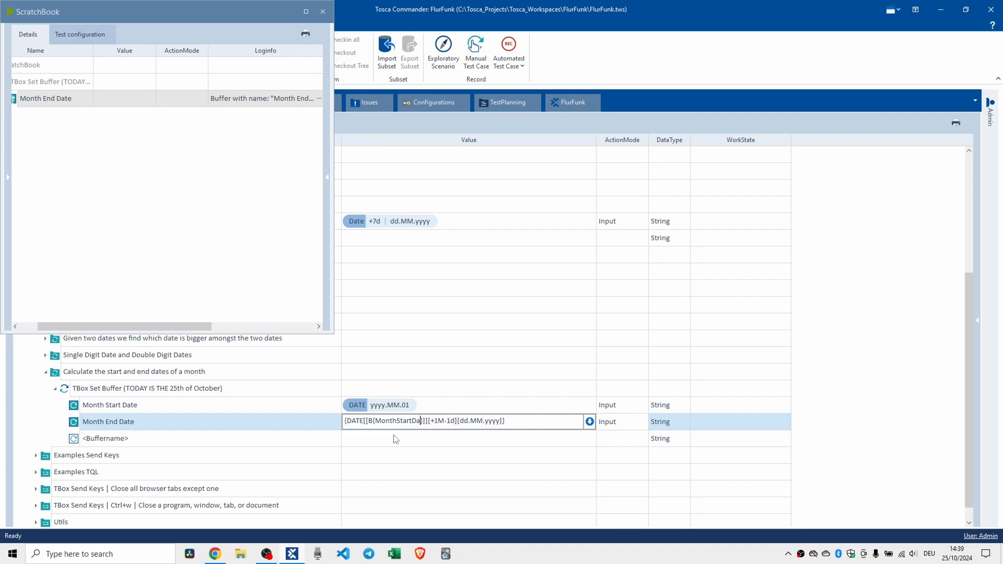
key(Return)
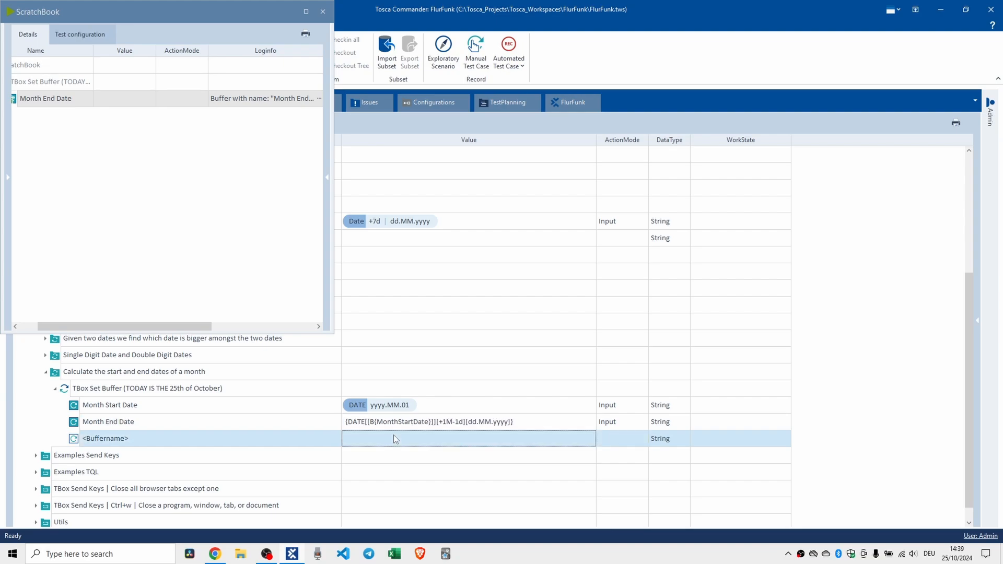
click(395, 422)
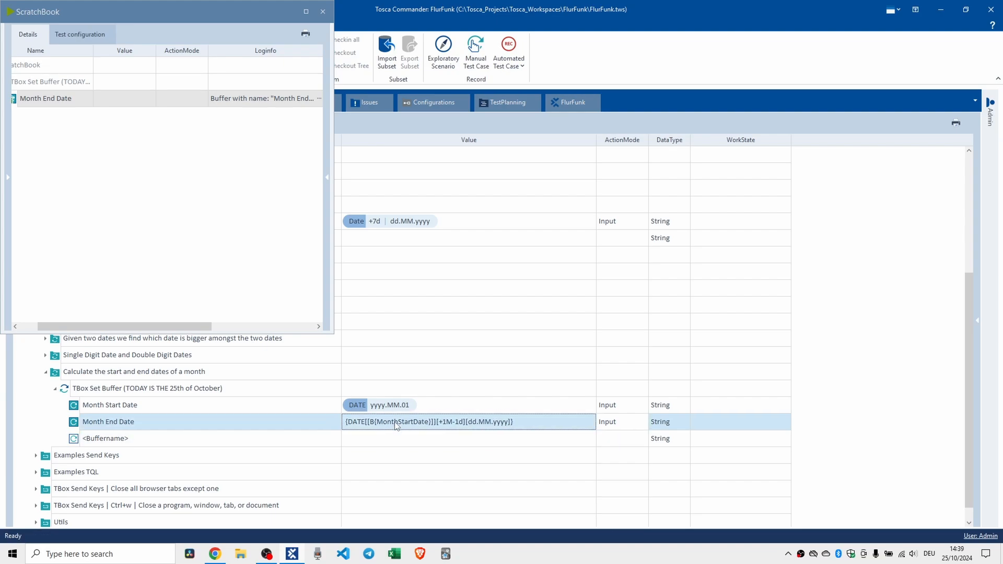
Remove the spaces from the Month Start Date buffer's name, renaming it as MonthStartDate
click(110, 407)
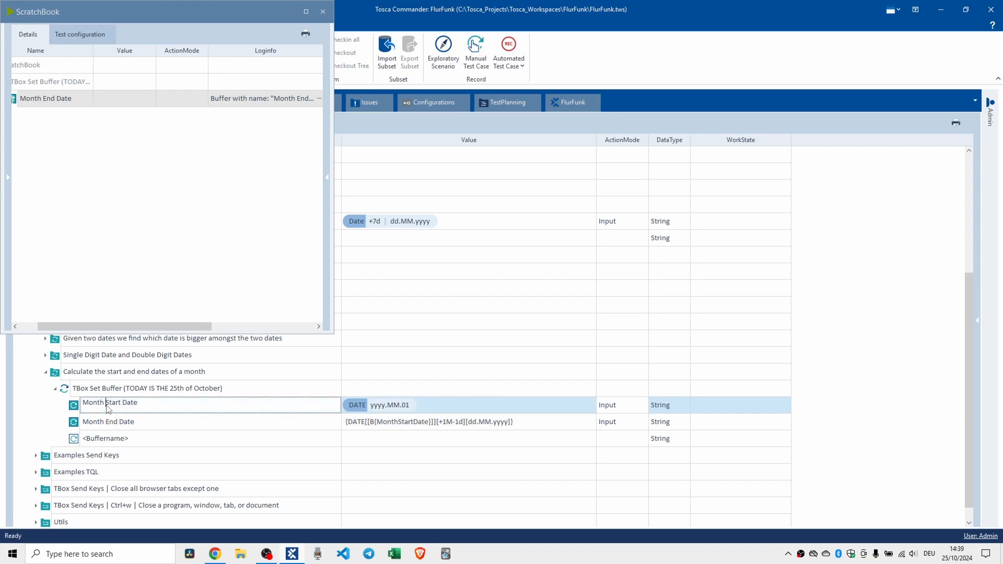
key(BackSpace)
key(Right)
key(Right)
key(Right)
key(Right)
key(Delete)
Rename the Month End Date buffer as MonthEndDate, without spaces, and select its value
click(154, 415)
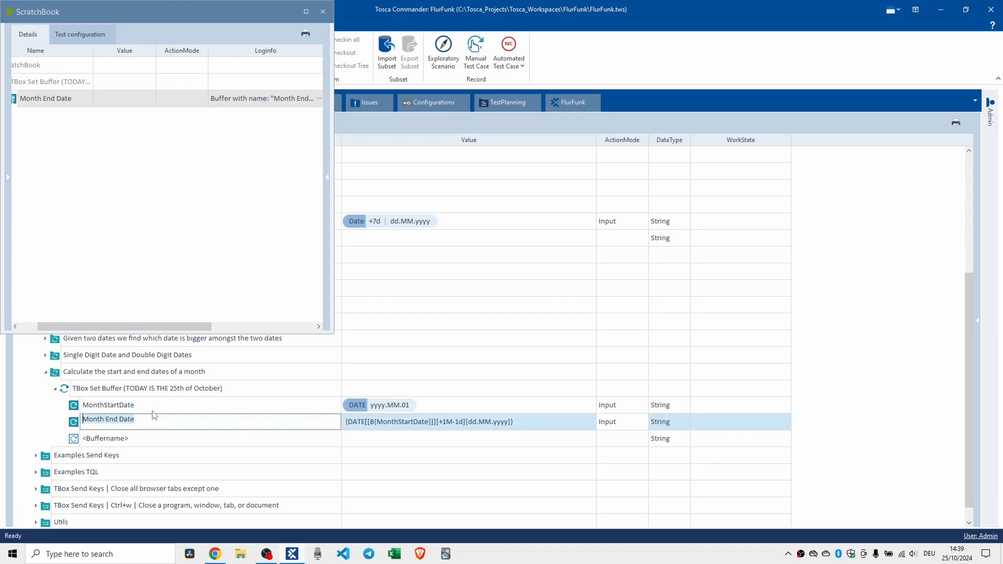
key(Right)
key(Left)
key(Left)
key(Left)
key(Left)
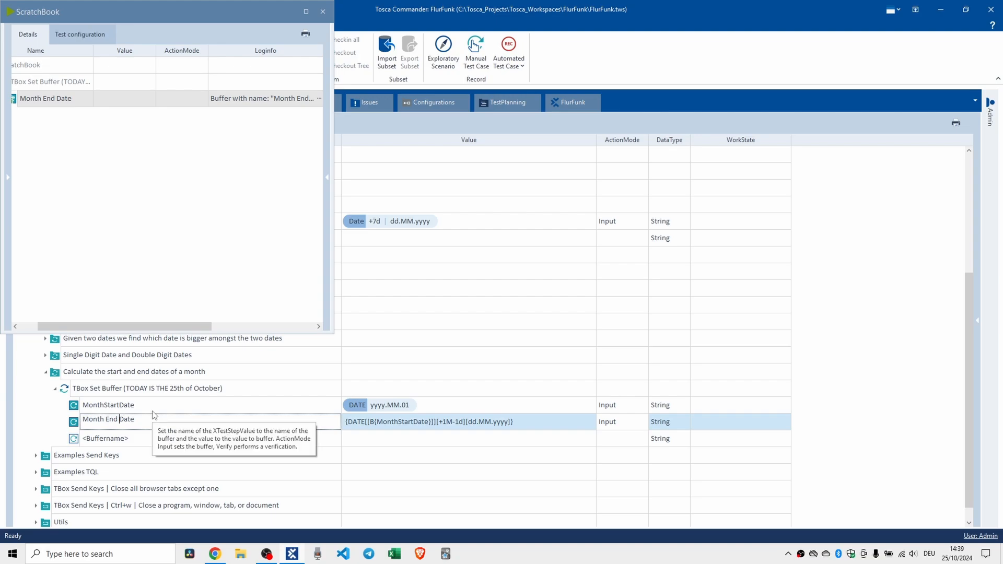
key(BackSpace)
key(BackSpace)
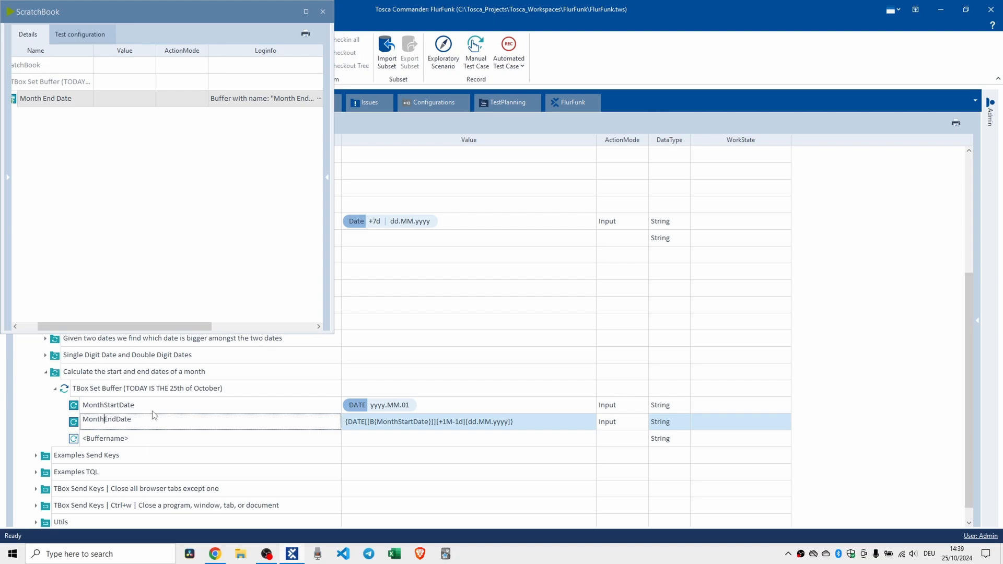
key(Return)
click(383, 425)
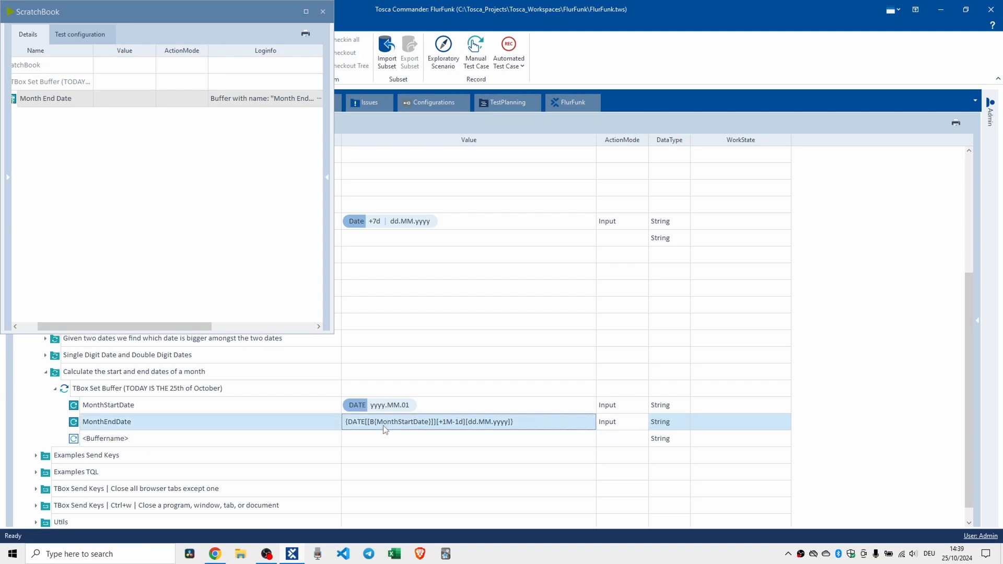
Remove one opening bracket before the buffer reference in MonthEndDate's expression, giving {DATE[B{MonthStartDate}]][+1M-1d][dd.MM.yyyy]}
click(383, 425)
drag(366, 422, 432, 422)
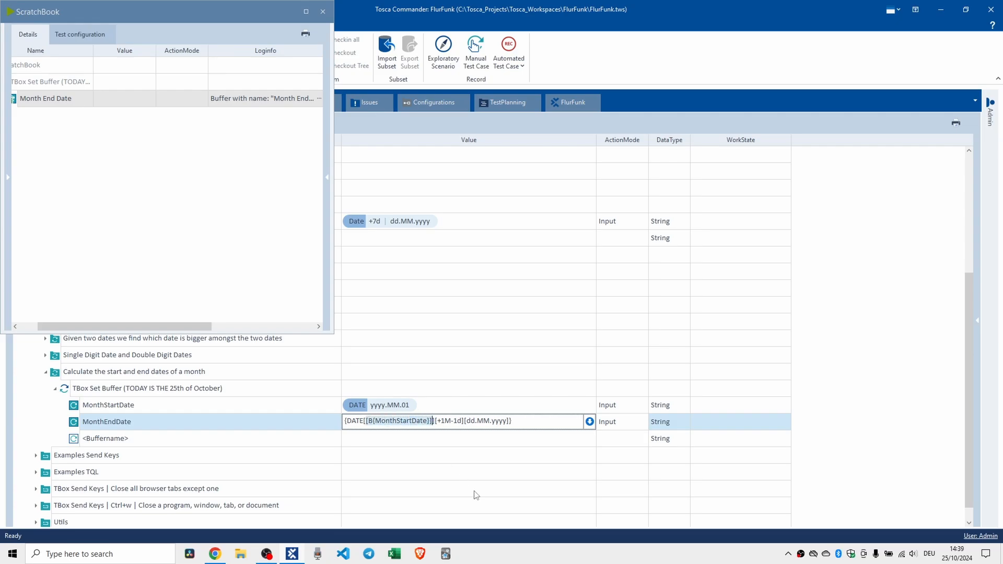
key(Left)
key(BackSpace)
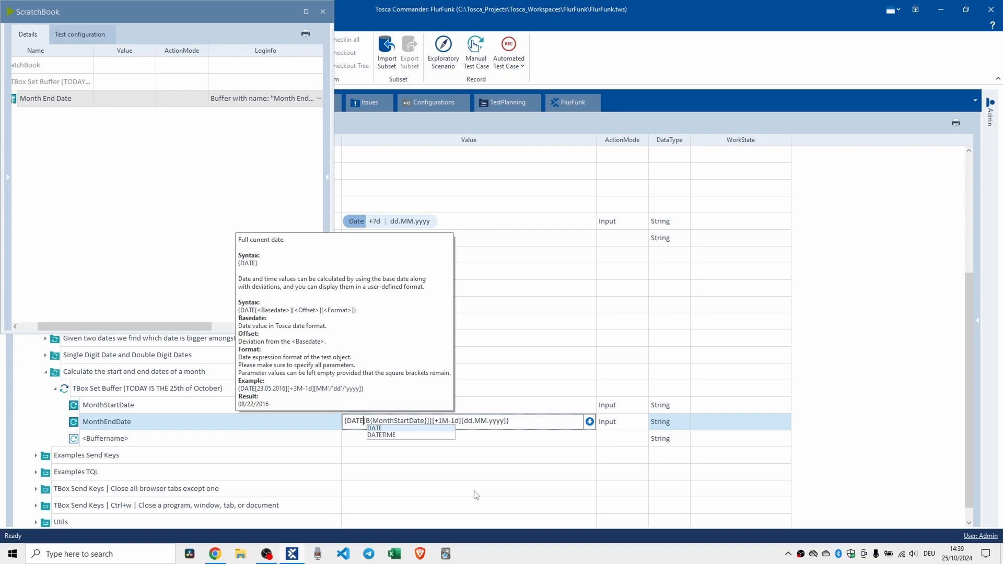
text([)
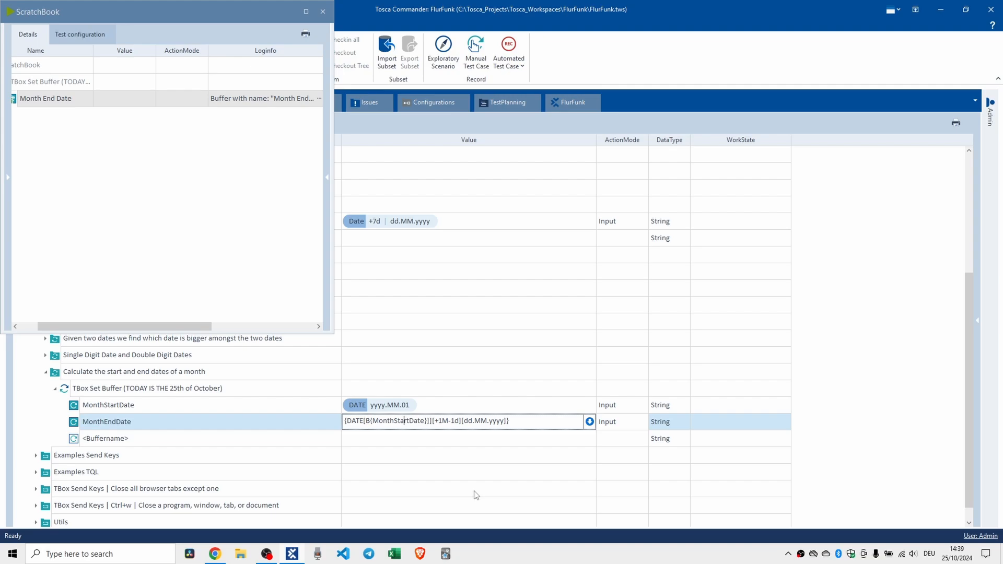
Run the TBox Set Buffer step in the ScratchBook, read its full log info, and close the results
click(145, 394)
key(F6)
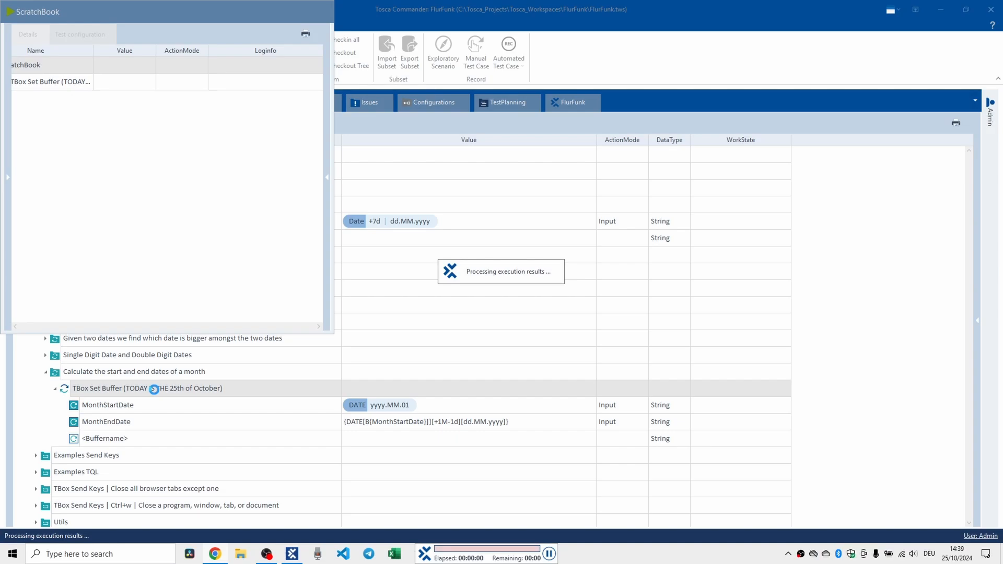
click(313, 87)
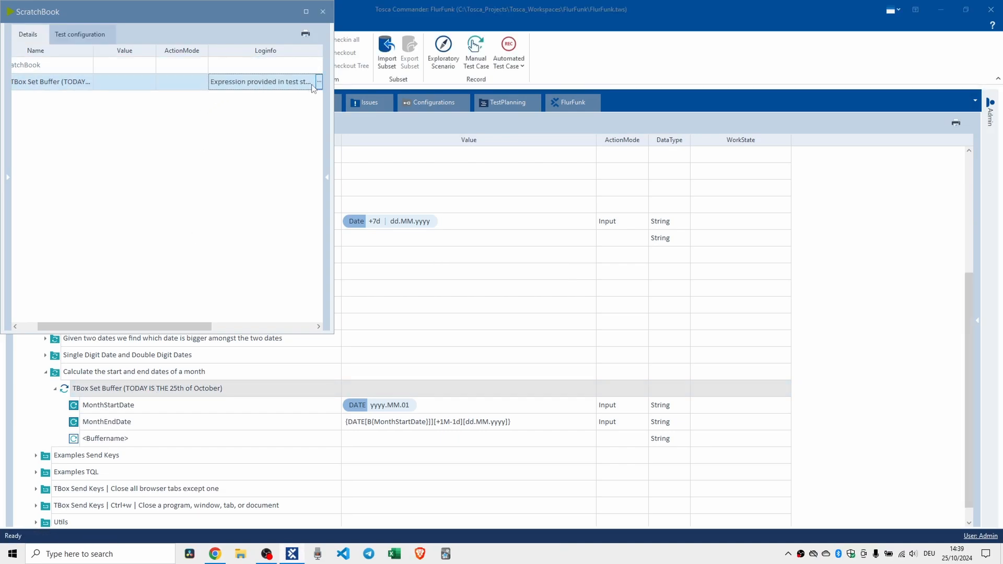
click(318, 83)
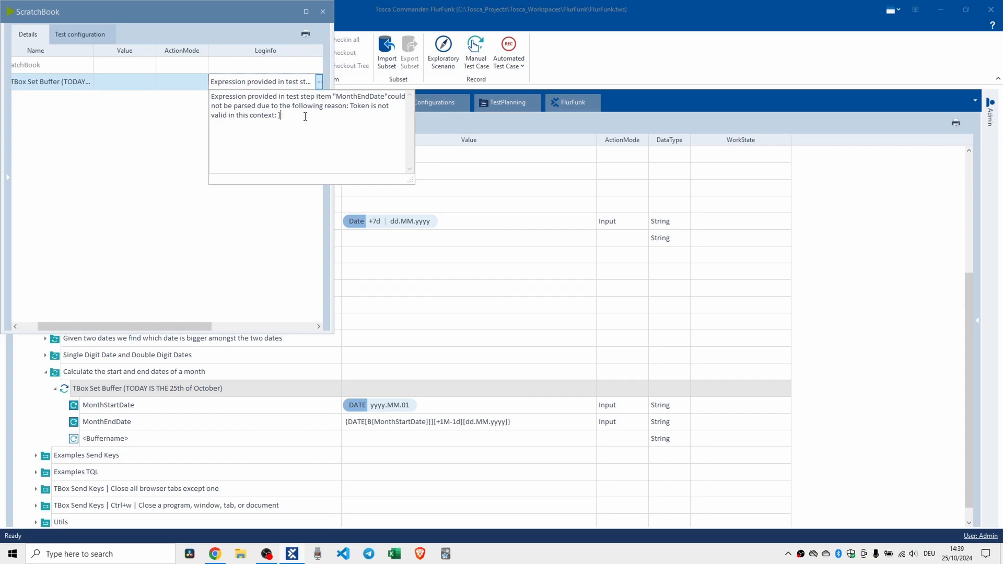
click(322, 16)
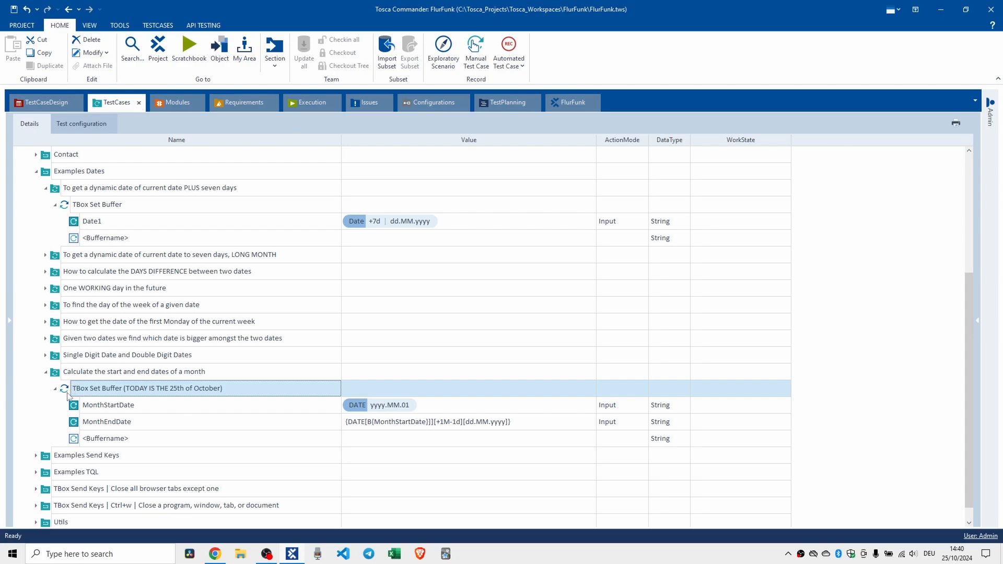
Disable the MonthEndDate buffer value in the TBox Set Buffer step
click(80, 424)
right_click(80, 424)
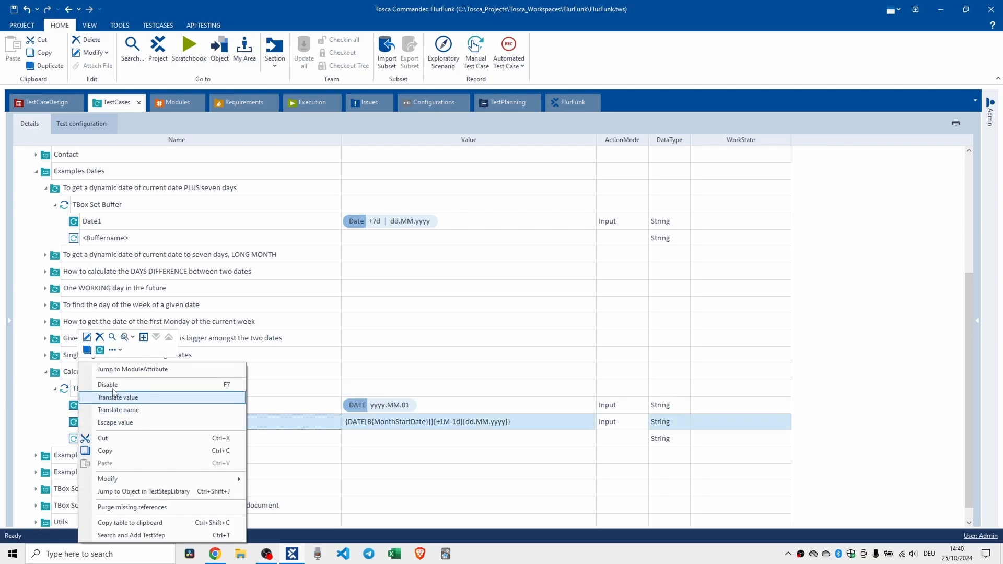
click(94, 398)
Run the TBox Set Buffer step with only MonthStartDate active, read that buffer's log info, and close the ScratchBook
click(79, 391)
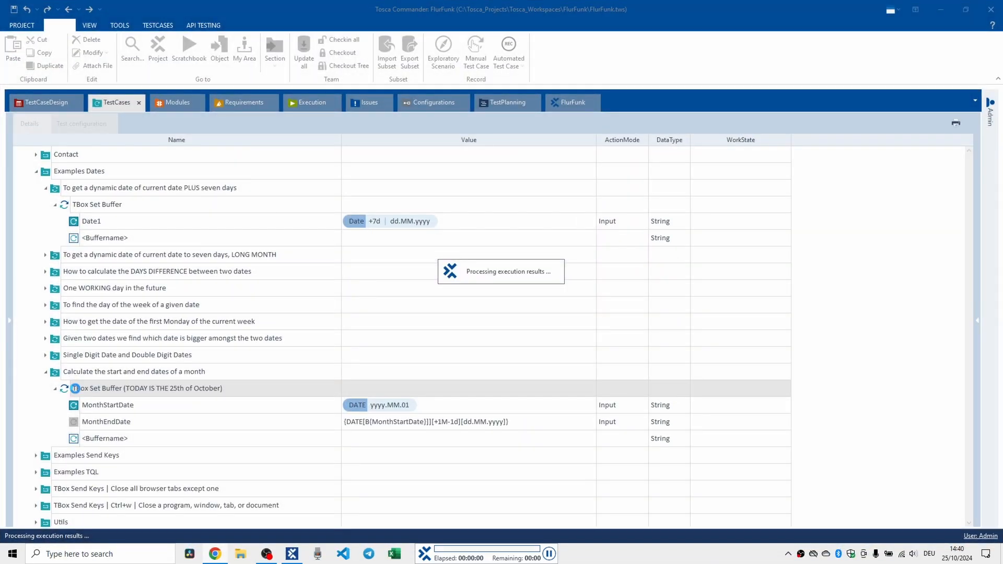
key(F6)
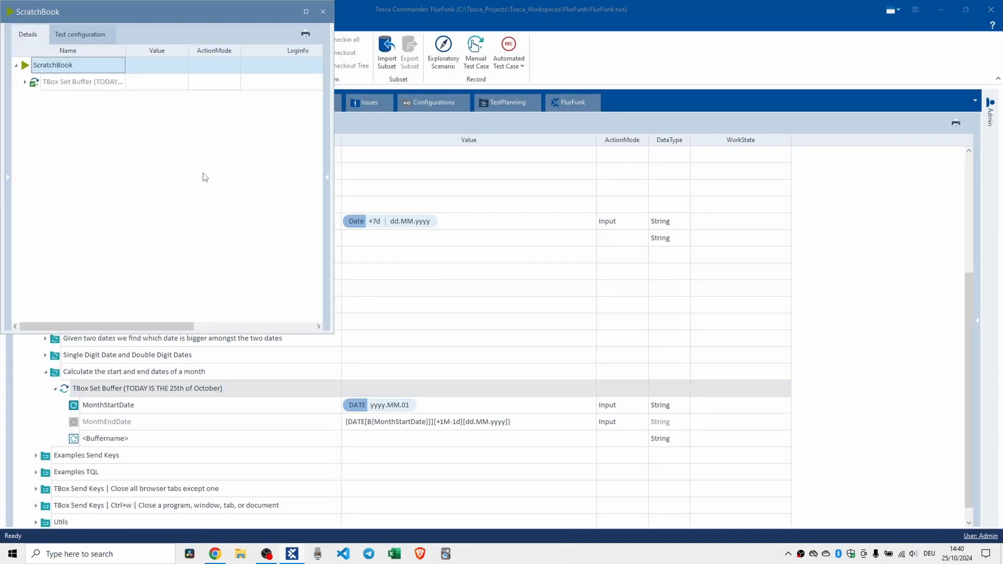
click(249, 103)
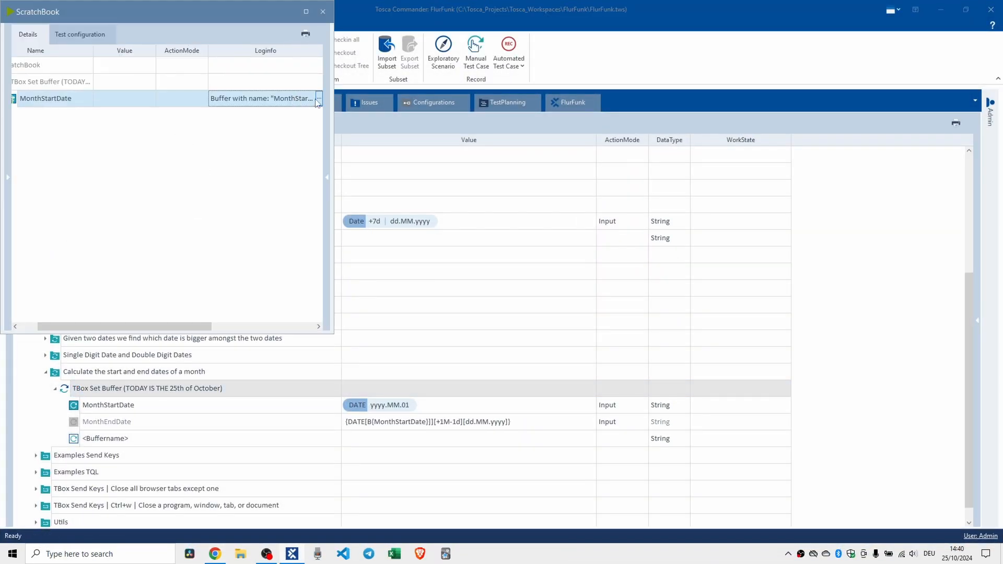
click(319, 99)
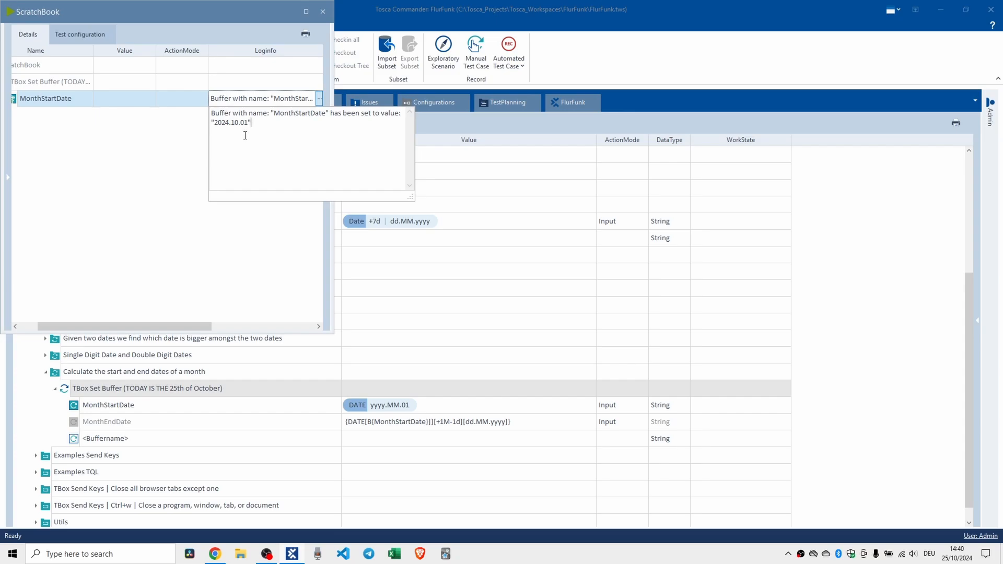
click(322, 12)
Add the year to the test step's name, making it TBox Set Buffer (TODAY IS THE 25th of October 2024)
click(220, 389)
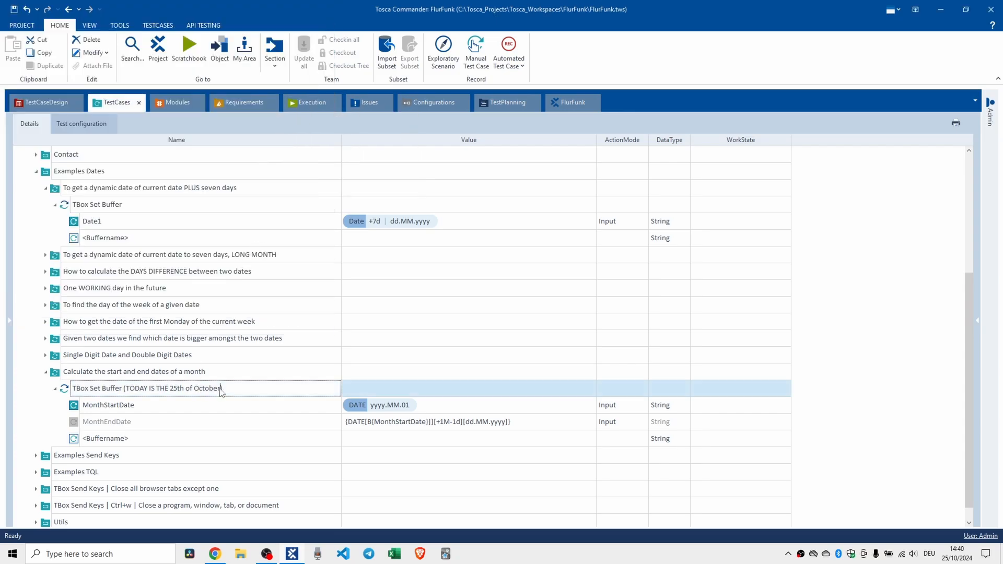
text(2024))
key(Return)
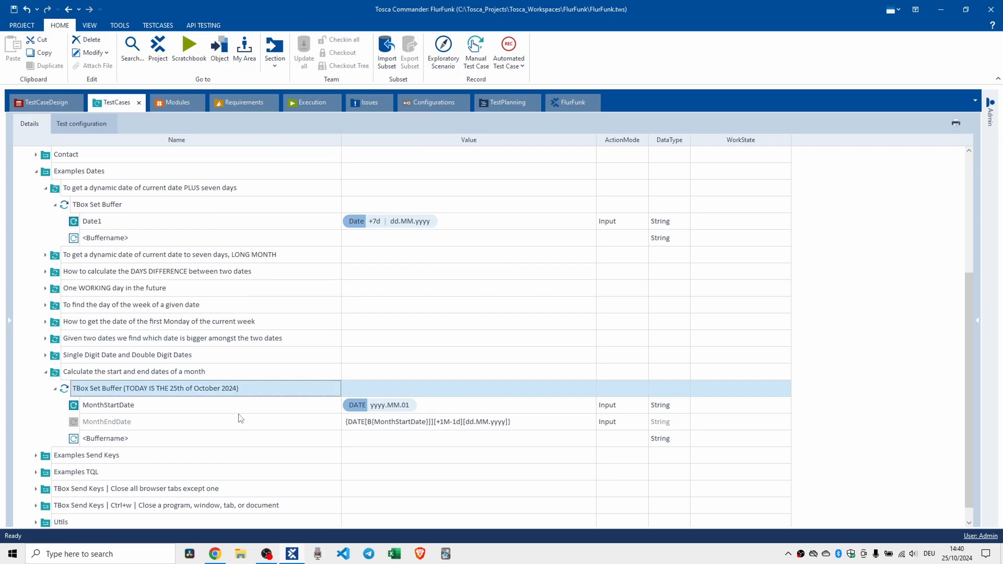
Open the Buffer Viewer and examine the stored MonthStartDate buffer
click(120, 27)
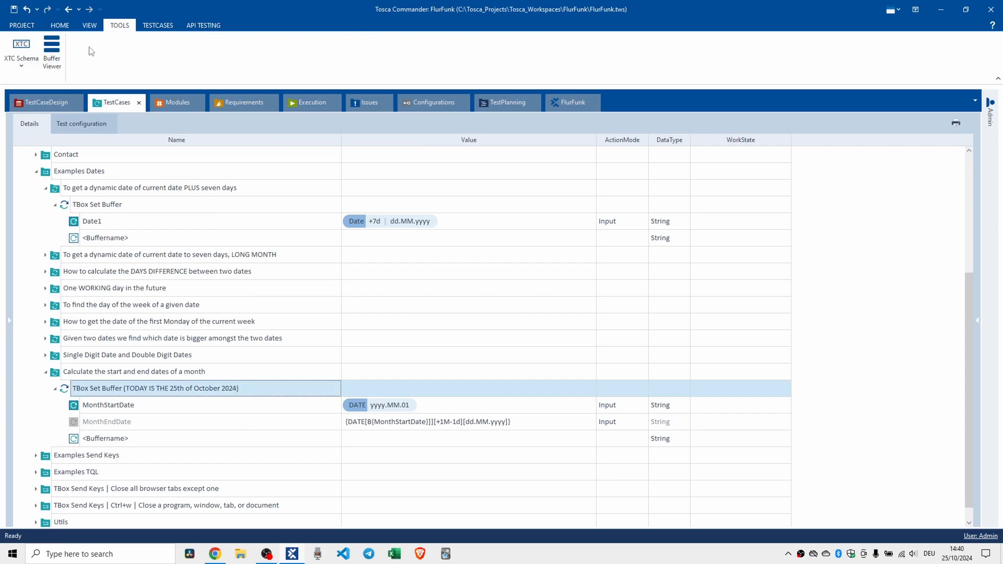
click(61, 52)
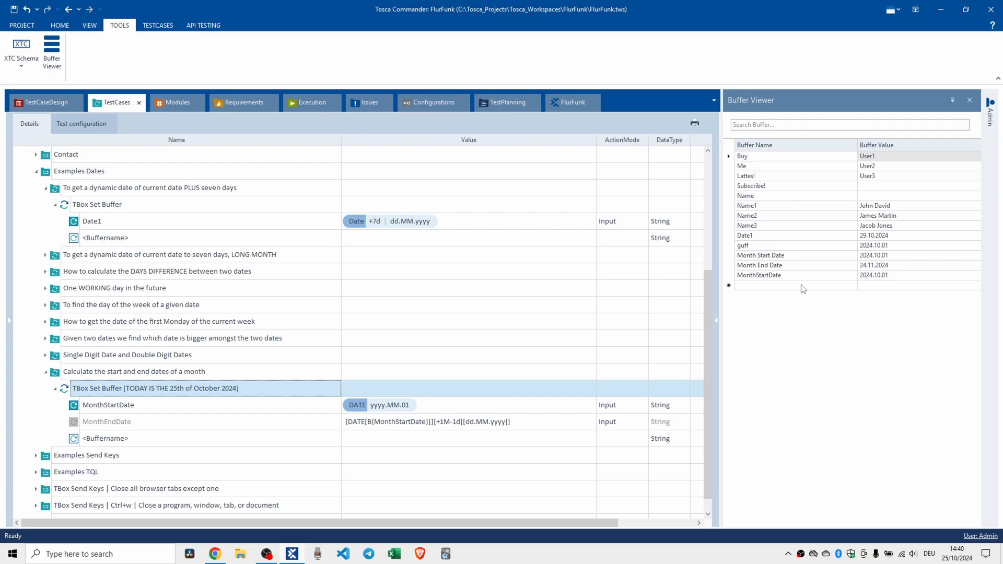
double_click(758, 194)
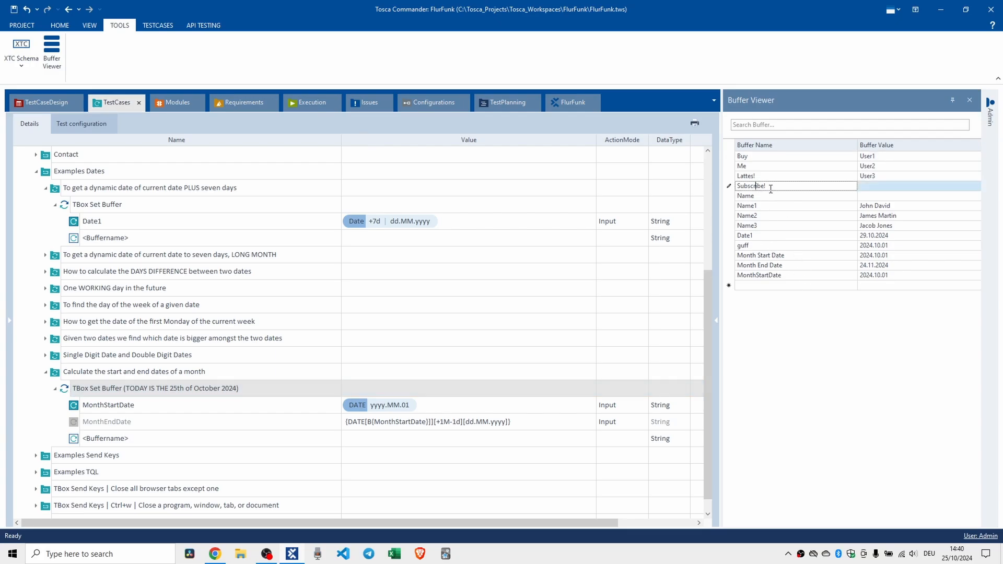
double_click(786, 278)
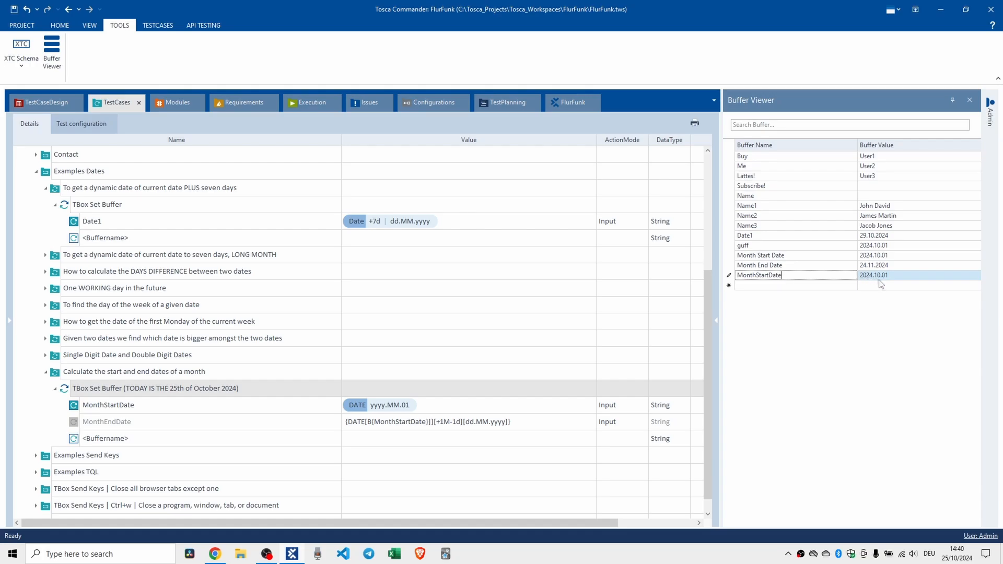
Delete the old Month Start Date and Month End Date buffers, whose names contain spaces, from the Buffer Viewer
double_click(744, 255)
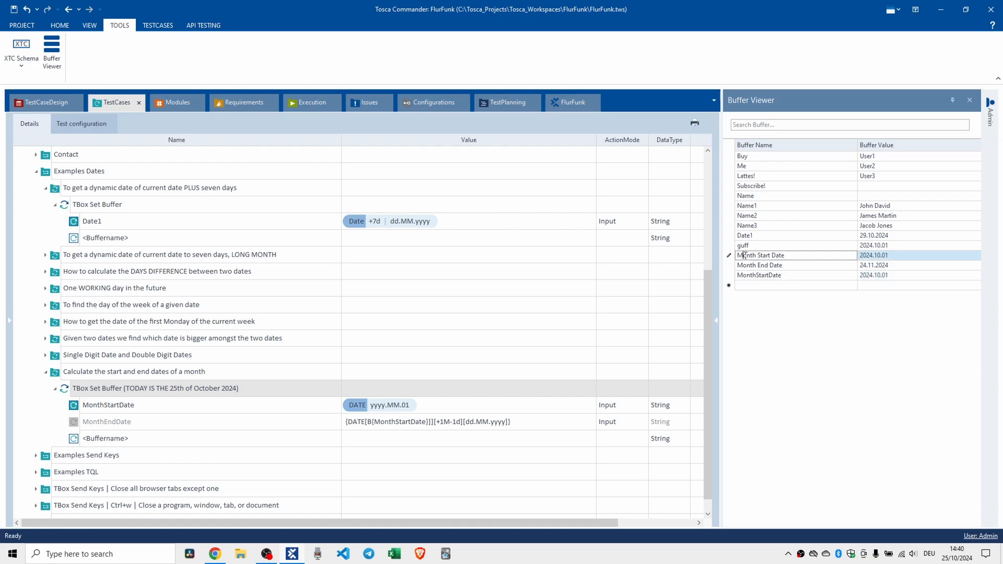
key(BackSpace)
key(Escape)
key(Delete)
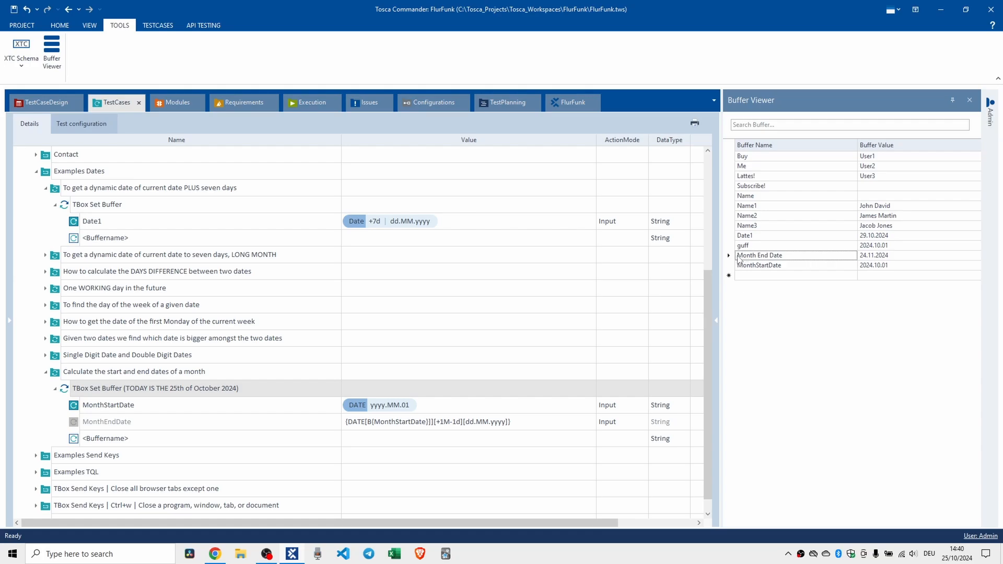
click(734, 259)
key(Delete)
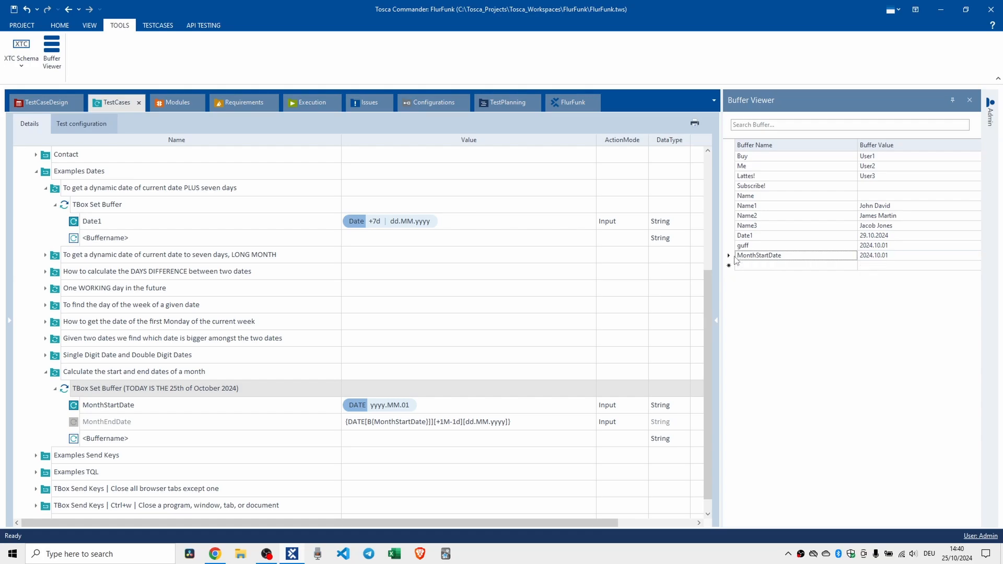
Delete the guff and Date1 buffers from the Buffer Viewer
click(730, 246)
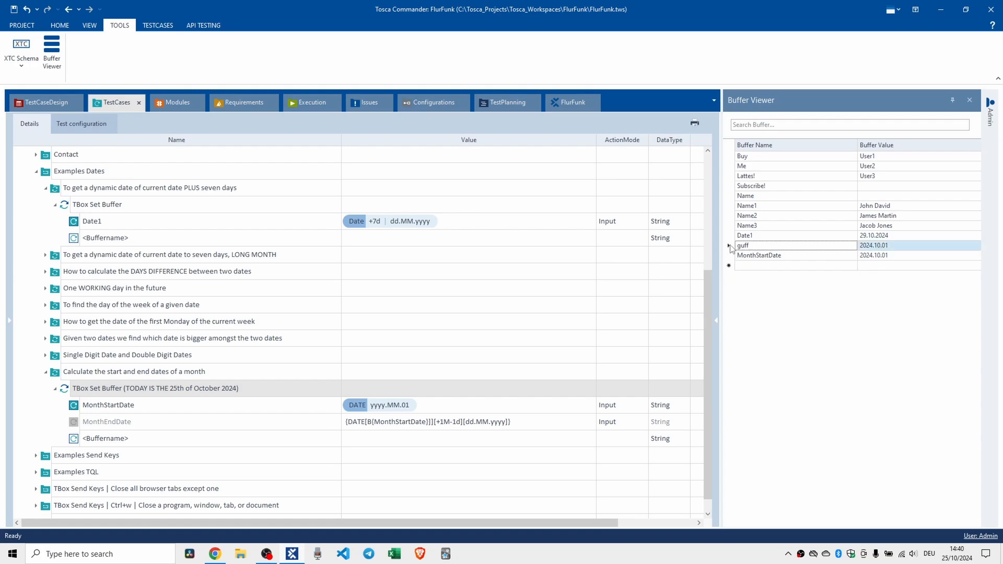
key(Delete)
click(730, 237)
key(Delete)
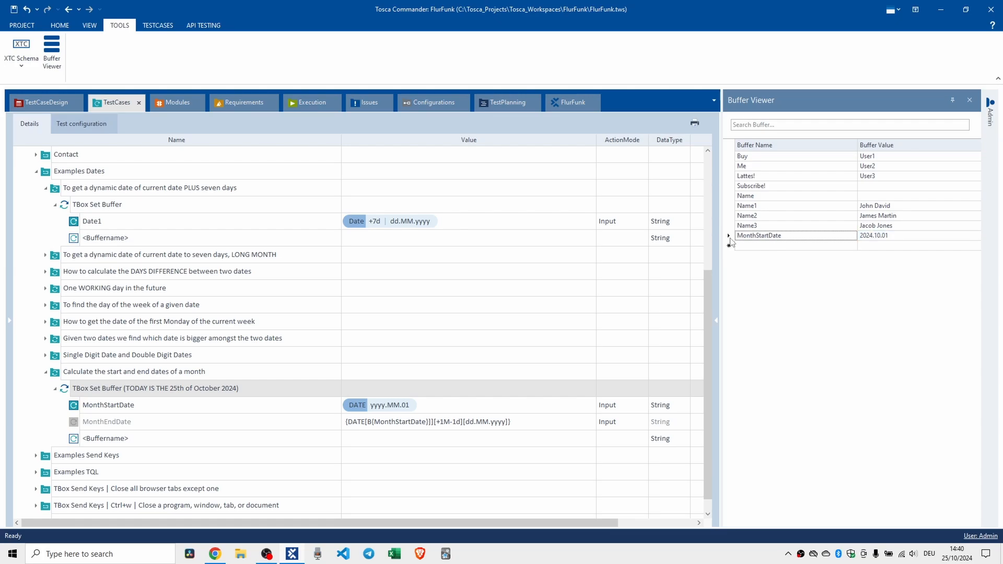
Delete the Name1, Name2, Name3 and Name buffers from the Buffer Viewer
click(727, 208)
key(Delete)
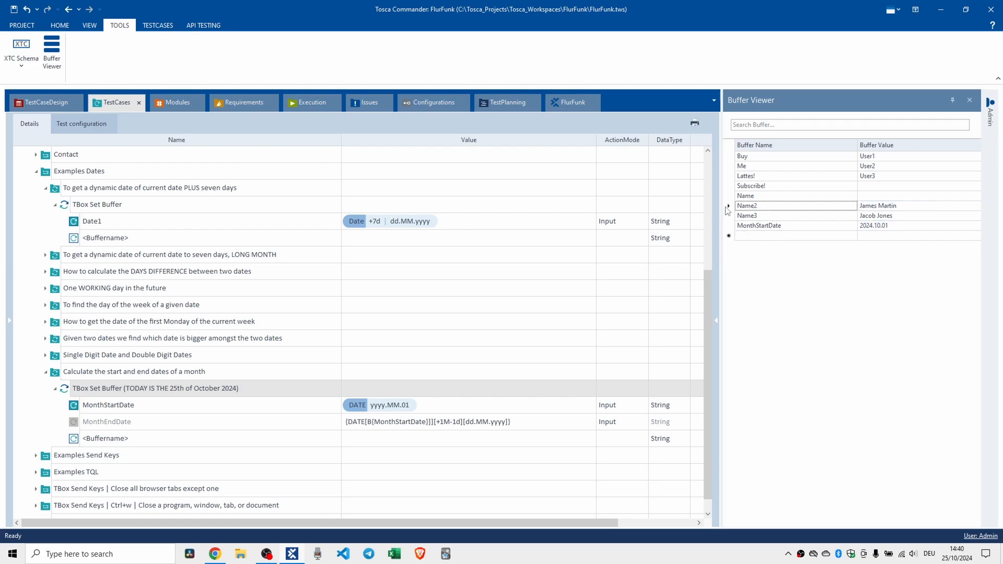
click(728, 209)
key(Delete)
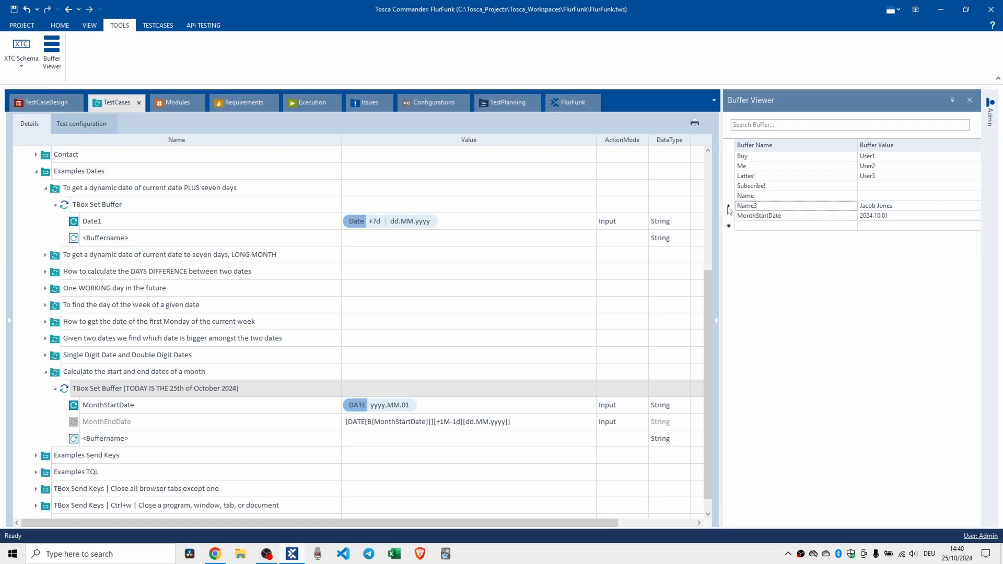
click(729, 209)
key(Delete)
click(728, 196)
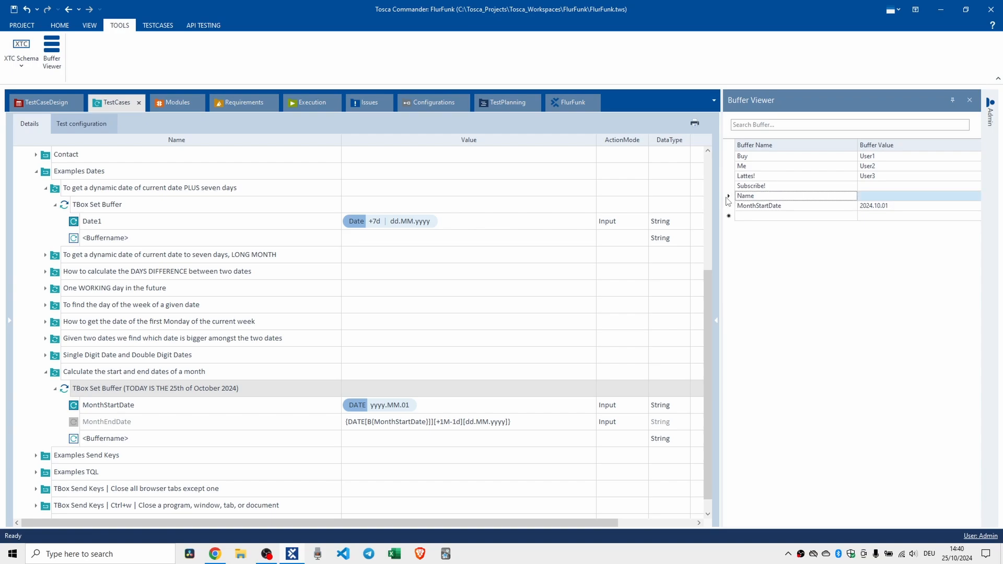
key(Delete)
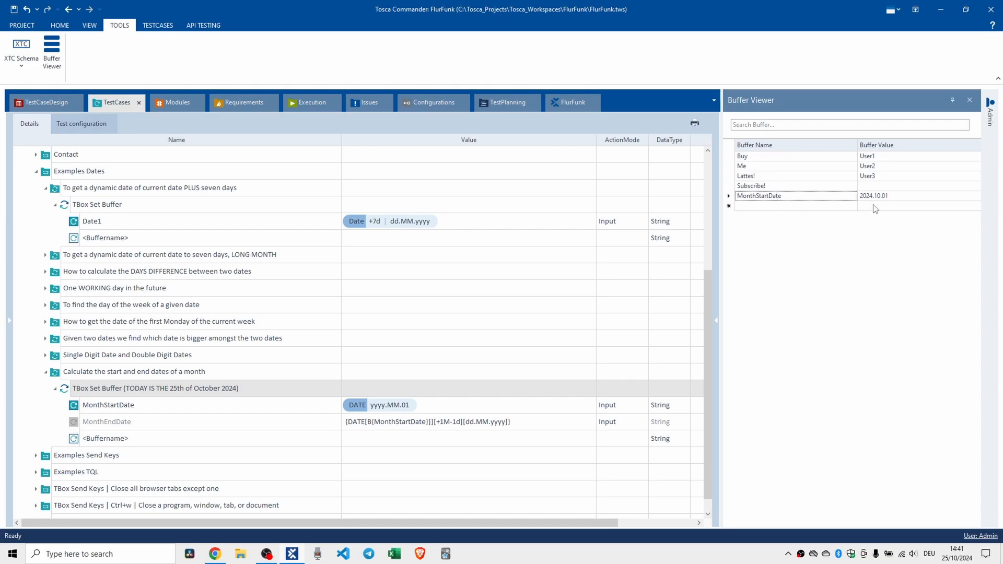
Restore the second opening bracket before the buffer reference in MonthEndDate's expression, giving {DATE[[B{MonthStartDate}]][+1M-1d][dd.MM.yyyy]}
click(369, 426)
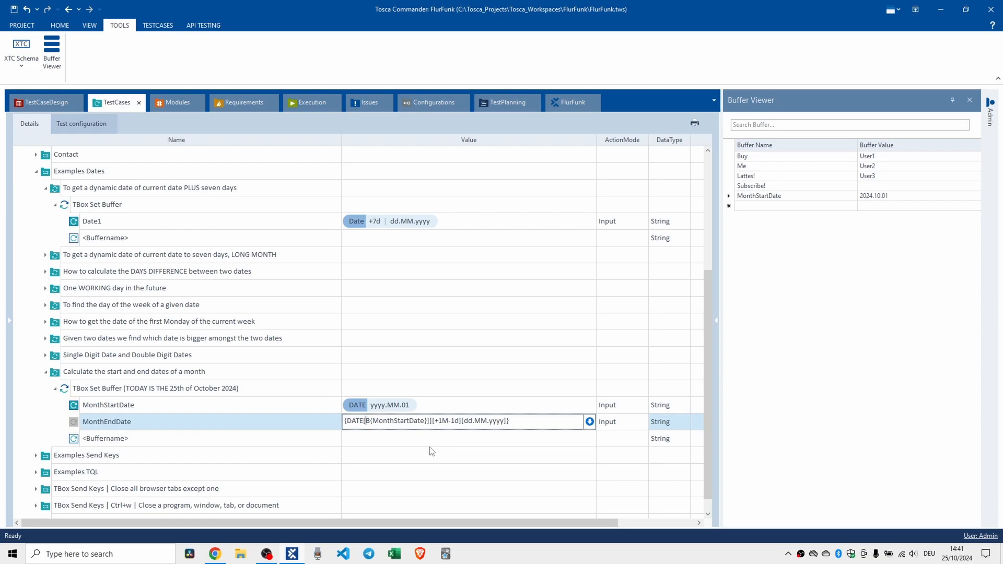
text([)
key(Right)
key(Right)
key(Right)
key(Right)
key(Right)
key(Right)
key(Right)
key(Right)
key(Right)
key(Right)
key(Right)
key(Right)
key(Right)
key(Right)
key(Right)
key(Right)
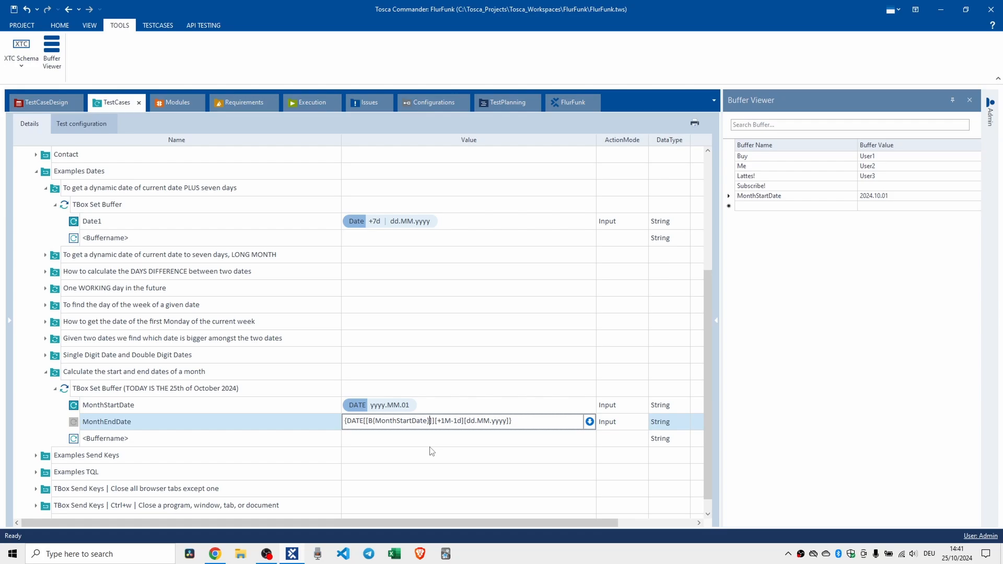
key(Return)
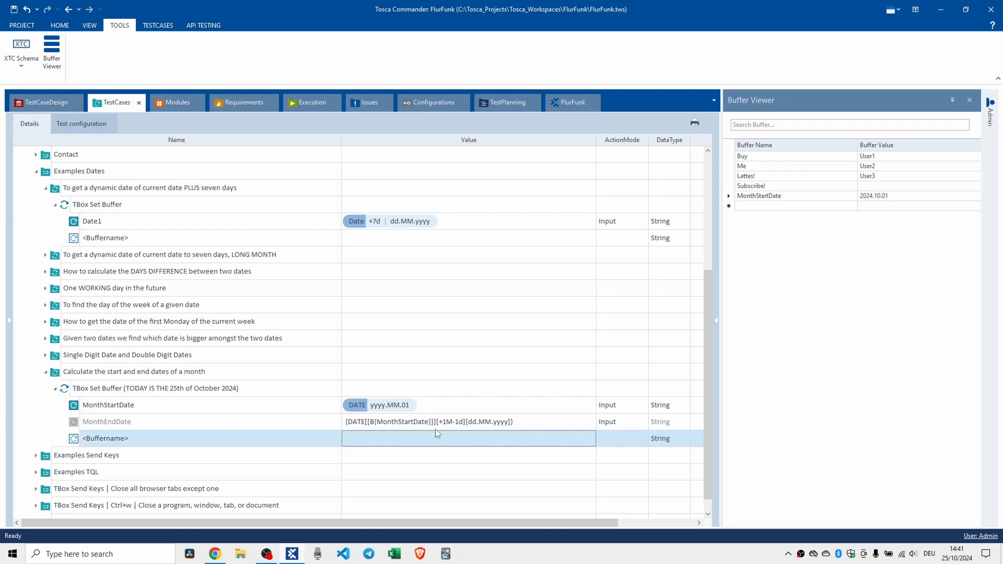
Delete and re-enter the closing brackets after MonthStartDate in MonthEndDate's expression
click(437, 426)
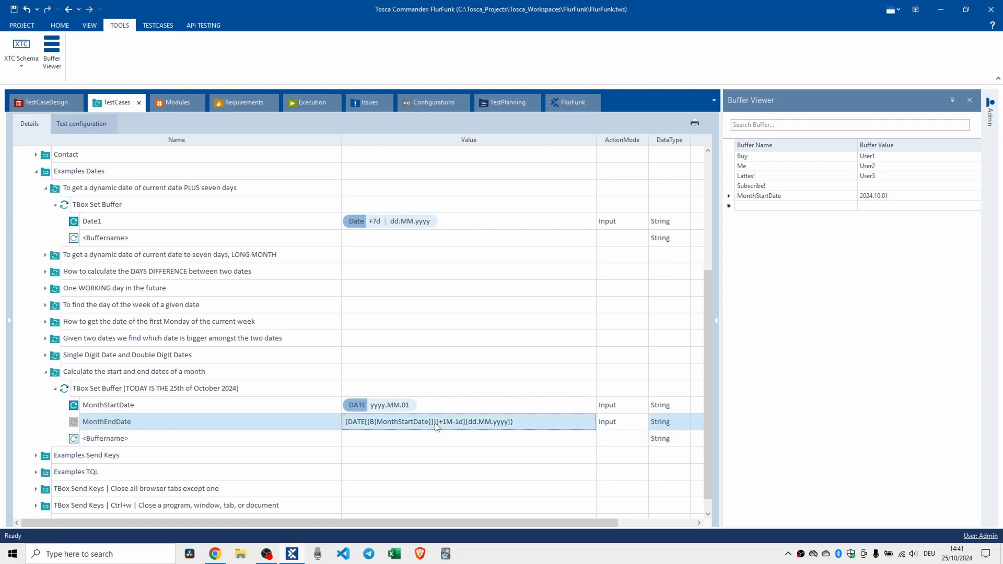
click(437, 425)
key(Right)
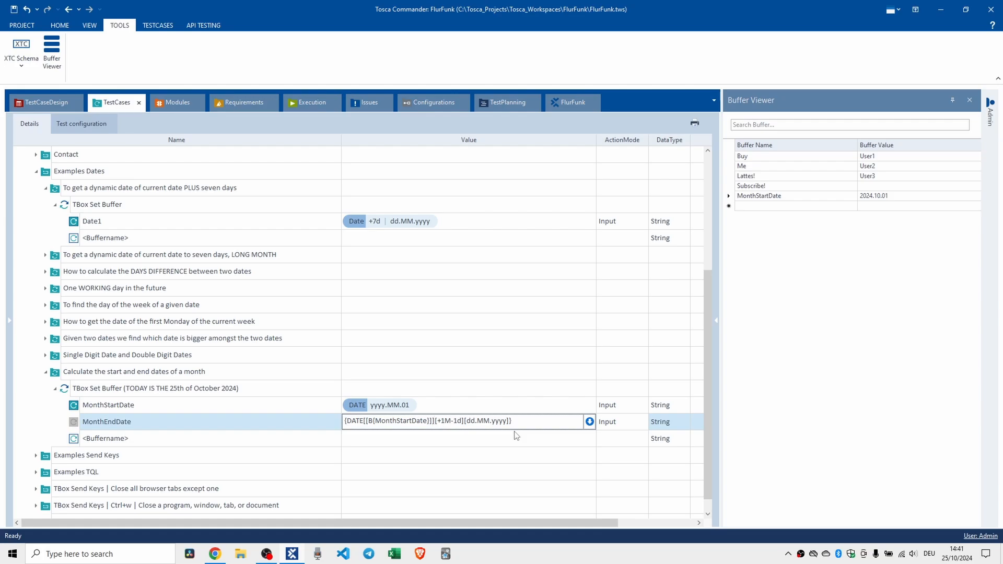
key(BackSpace)
key(BackSpace)
key(BackSpace)
key(Delete)
text(}]])
key(Return)
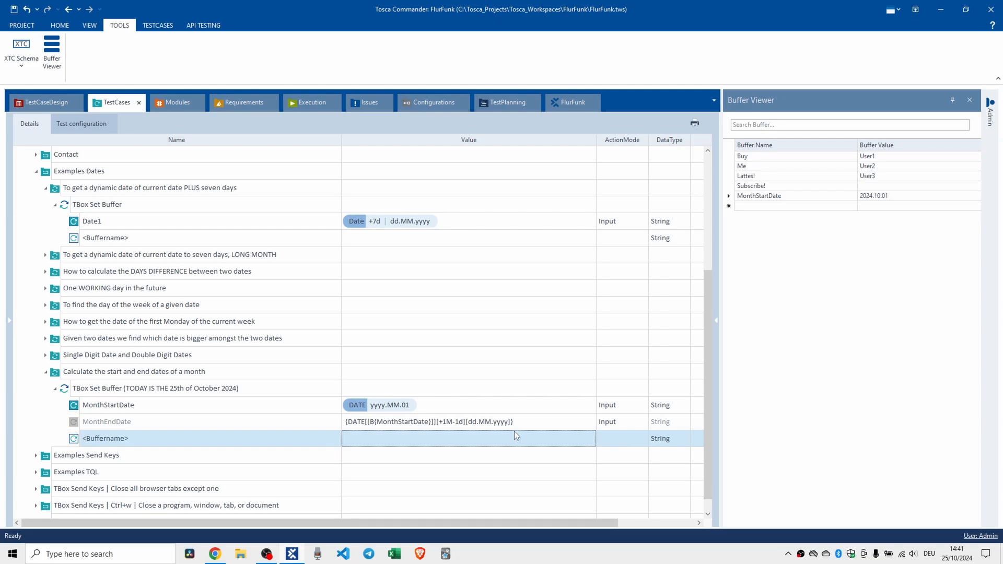
Remove the extra pair of square brackets around the buffer reference in MonthEndDate's expression, leaving {DATE[B{MonthStartDate}][+1M-1d][dd.MM.yyyy]}
click(528, 424)
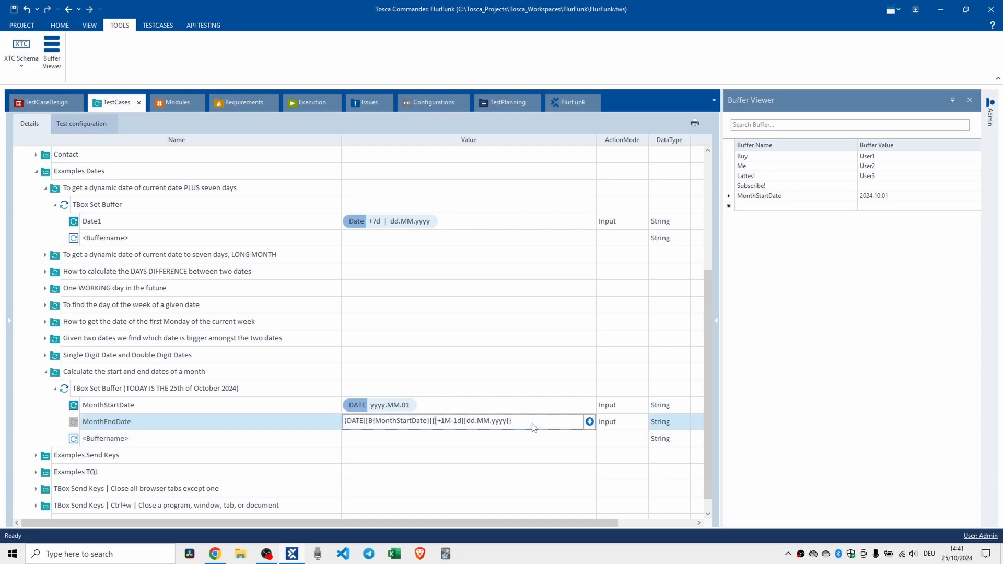
drag(529, 424, 277, 442)
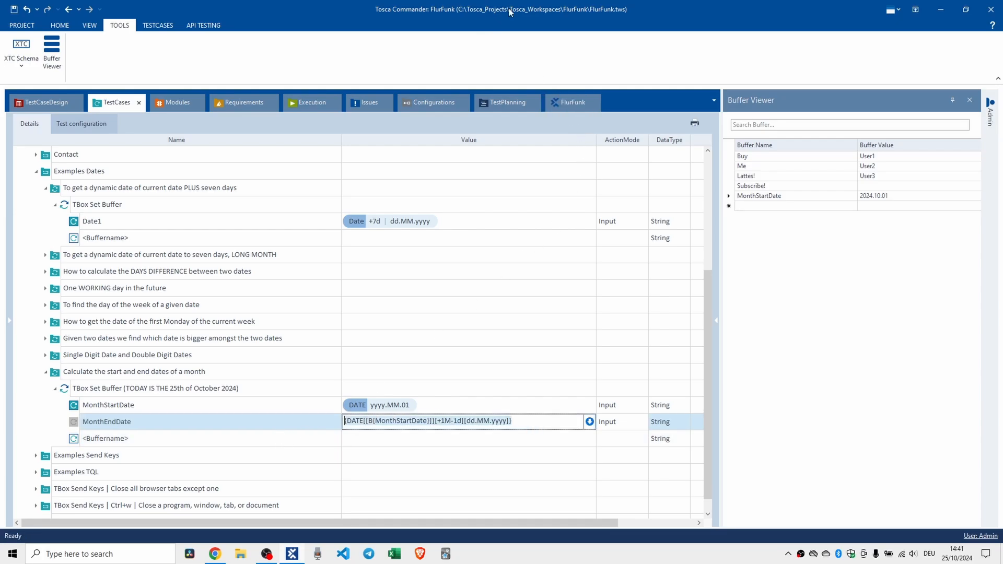
key(alt+Tab)
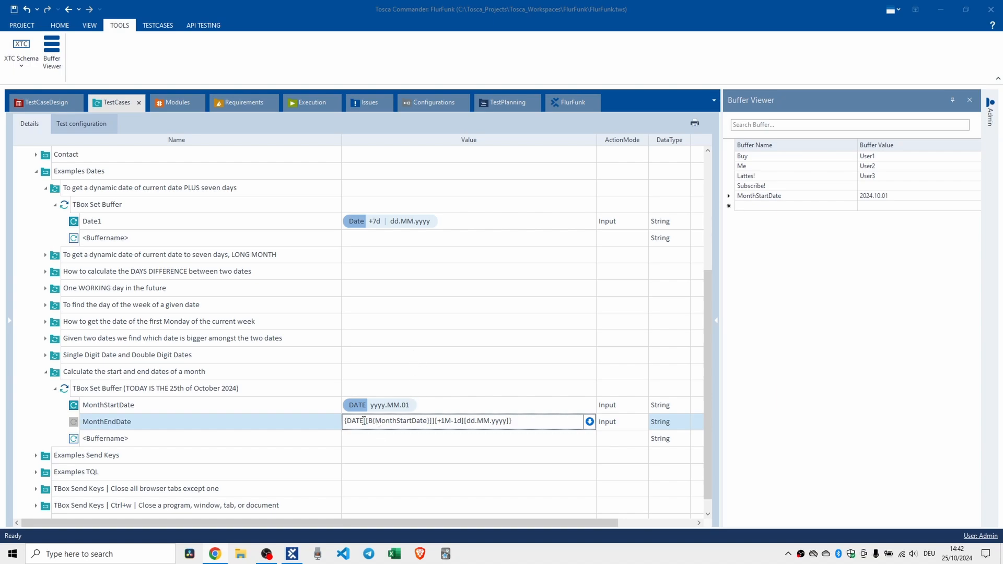
drag(375, 421, 436, 421)
click(451, 454)
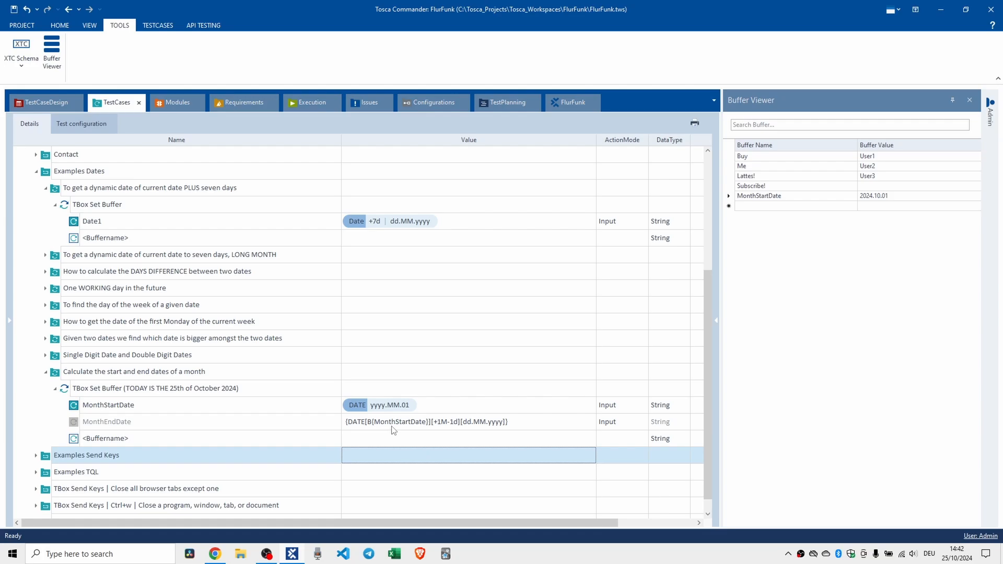
Insert spaces before the [+1M-1d] offset and the [dd.MM.yyyy] format to separate the segments of MonthEndDate's expression
click(407, 427)
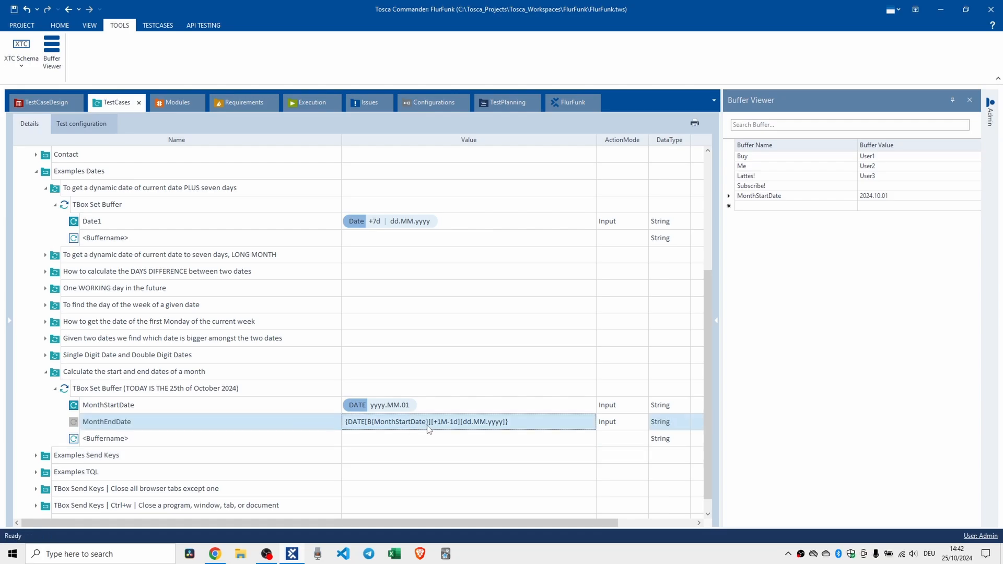
click(524, 421)
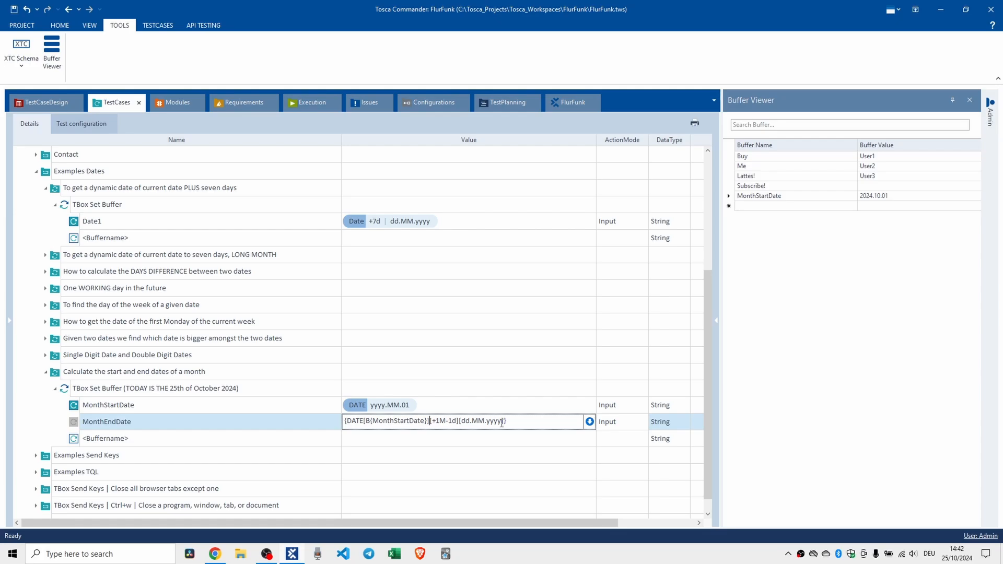
text(])
key(Left)
key(Left)
key(Left)
key(Left)
key(Left)
key(Left)
key(Left)
key(Delete)
key(Return)
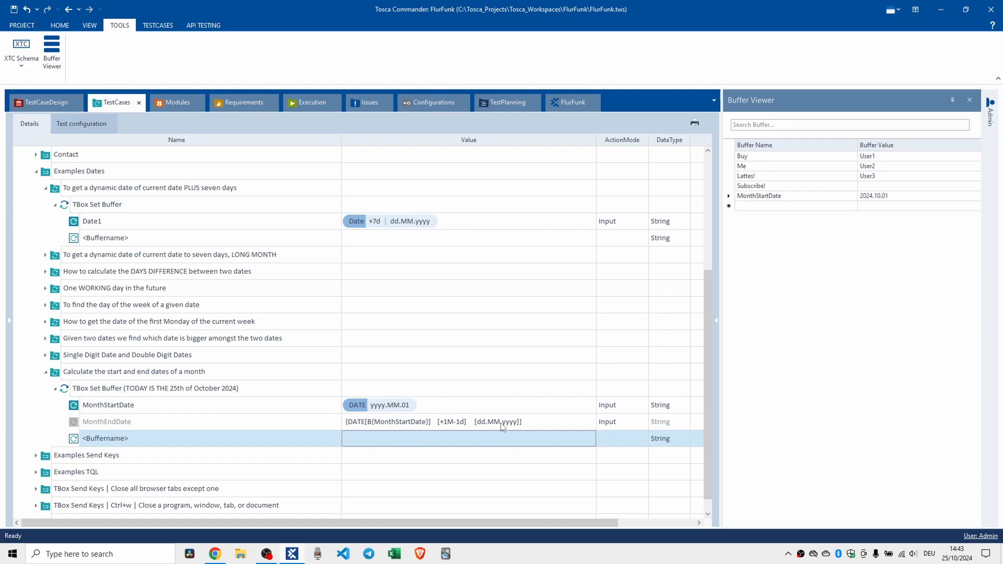
Set the reference B{MonthStartDate} apart with spaces on both sides inside MonthEndDate's first bracket pair and highlight it
click(369, 423)
click(369, 423)
click(367, 422)
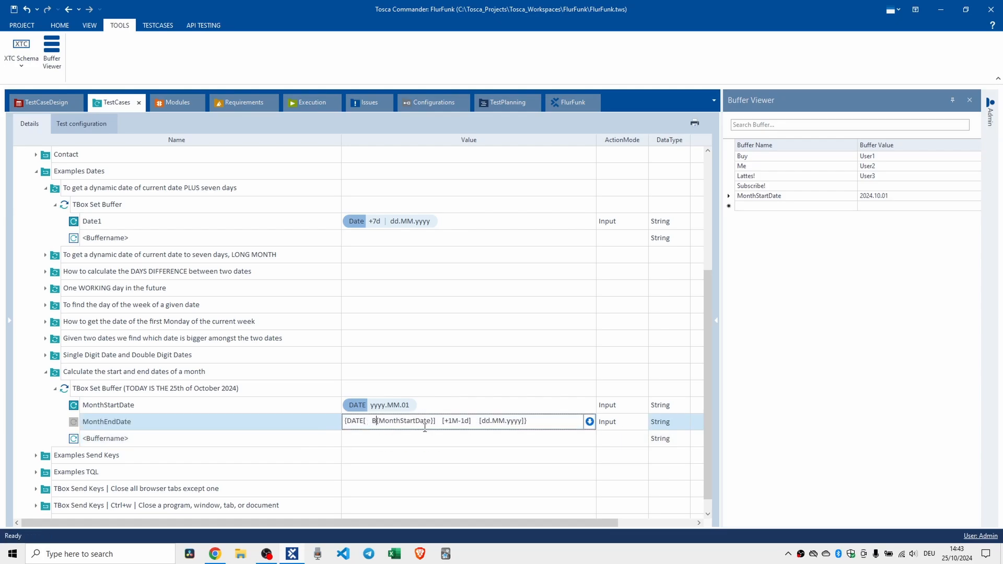
key(Right)
key(shift+Right)
key(shift+Right)
key(shift+Right)
key(shift+Right)
key(shift+Right)
key(shift+Right)
key(shift+Right)
key(shift+Right)
key(shift+Right)
key(shift+Right)
key(shift+Right)
key(shift+Right)
key(shift+Right)
key(shift+Right)
key(shift+Right)
key(shift+Right)
key(shift+Right)
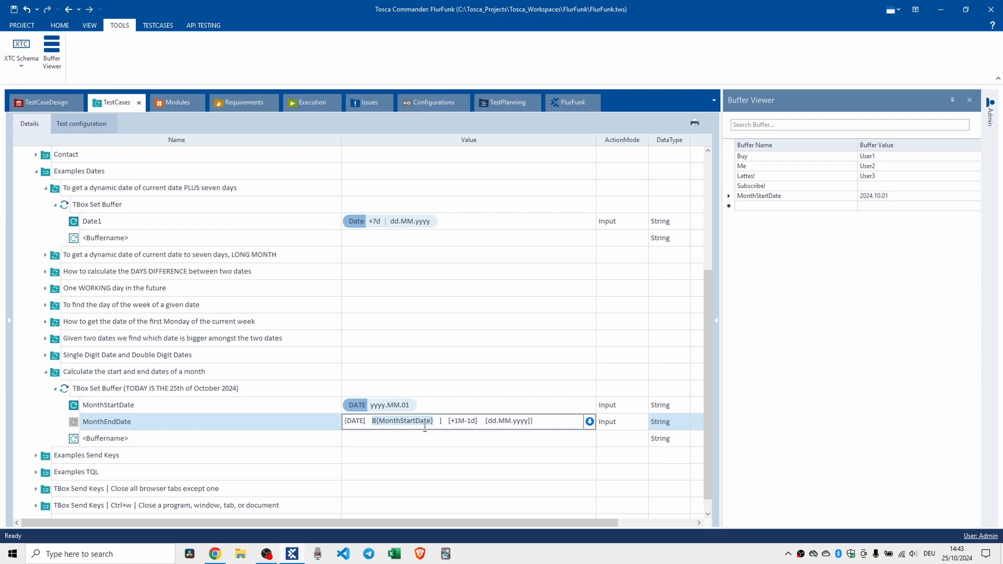
key(Left)
key(alt+Tab)
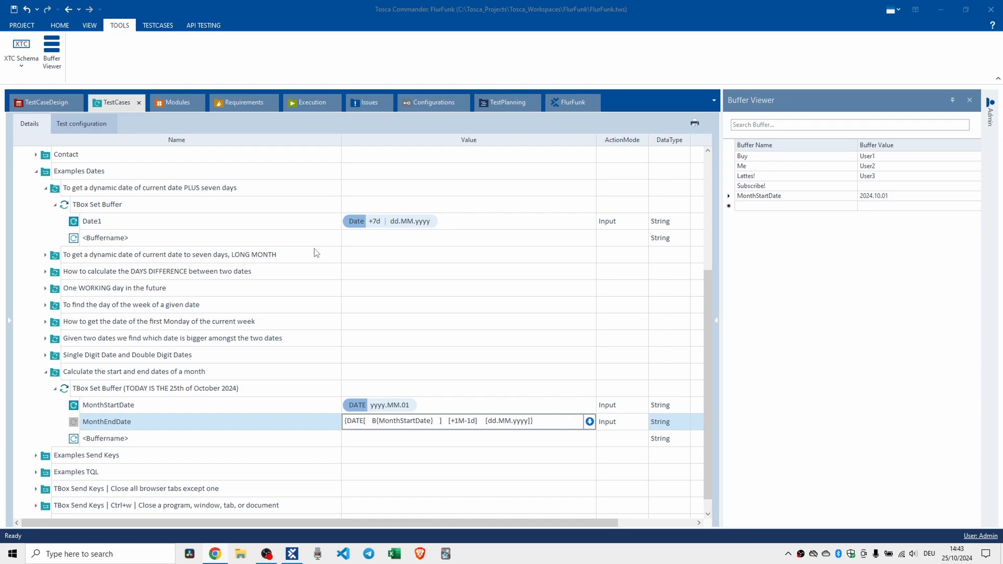
Correct the buffer reference in MonthEndDate's expression to {B[MonthStartDate]}, with curly braces outside and square brackets around the name
click(375, 425)
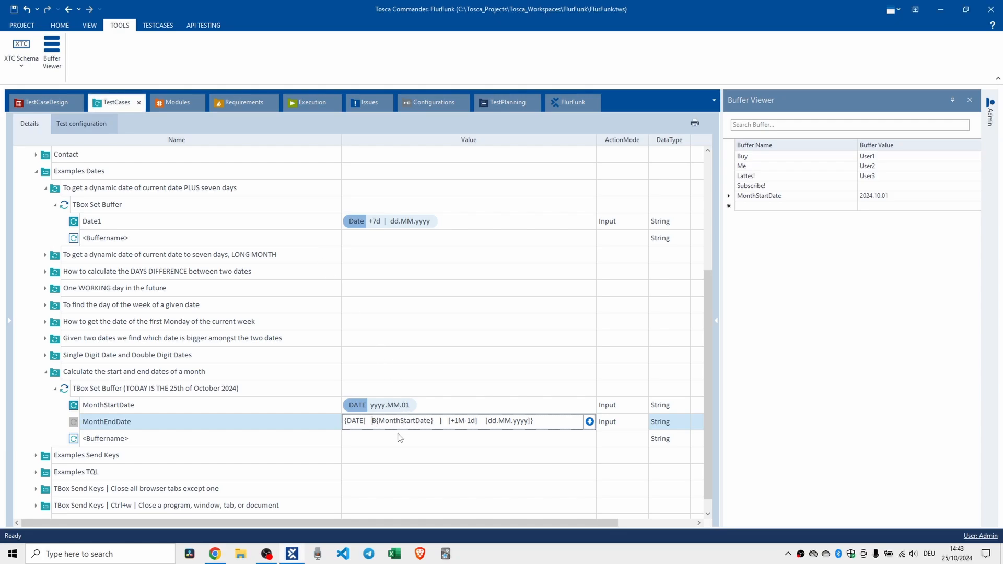
text({)
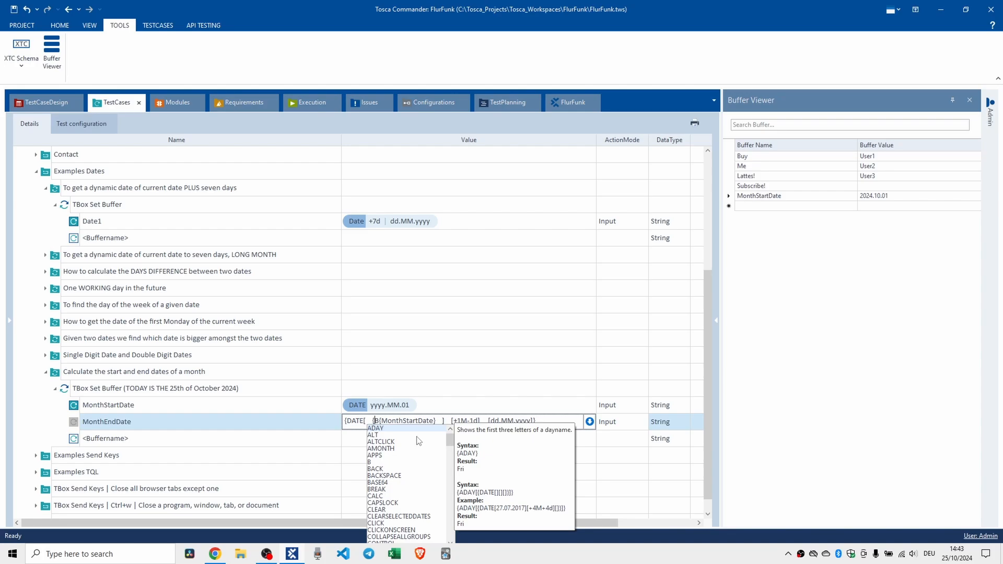
key(Escape)
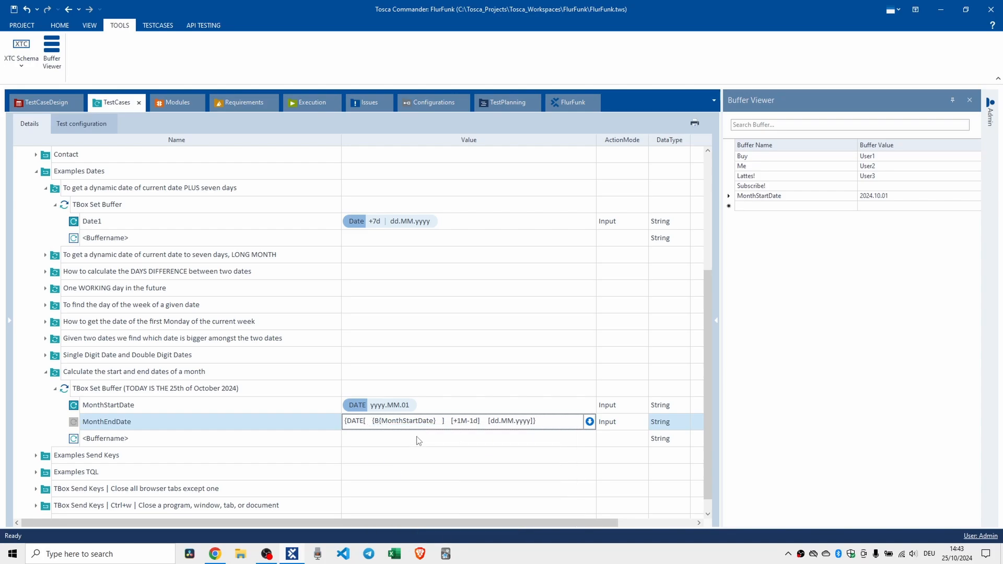
key(BackSpace)
text([)
key(Right)
key(Delete)
text(]{)
key(BackSpace)
text(})
click(418, 441)
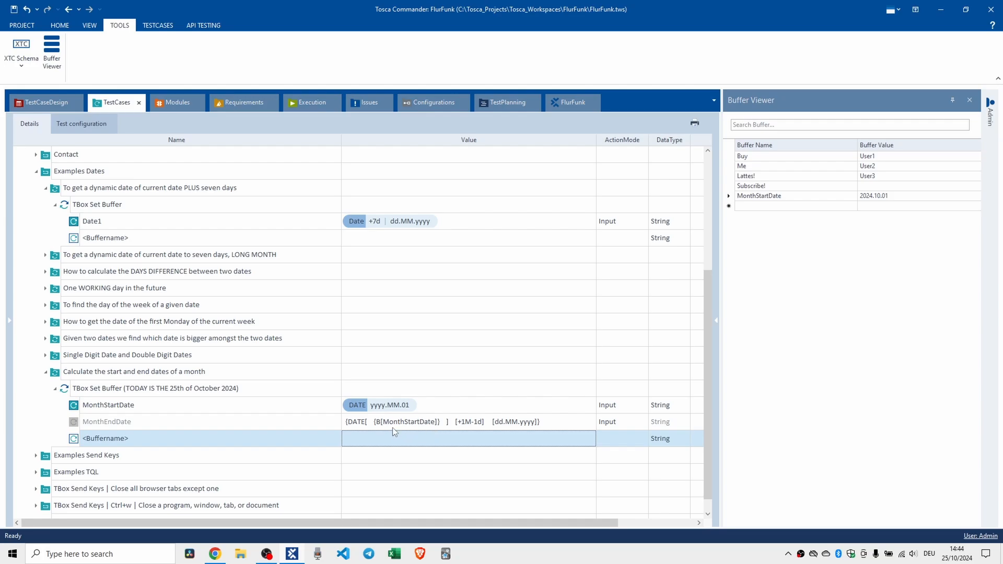
Enable the disabled MonthEndDate entry of the TBox Set Buffer step
click(321, 421)
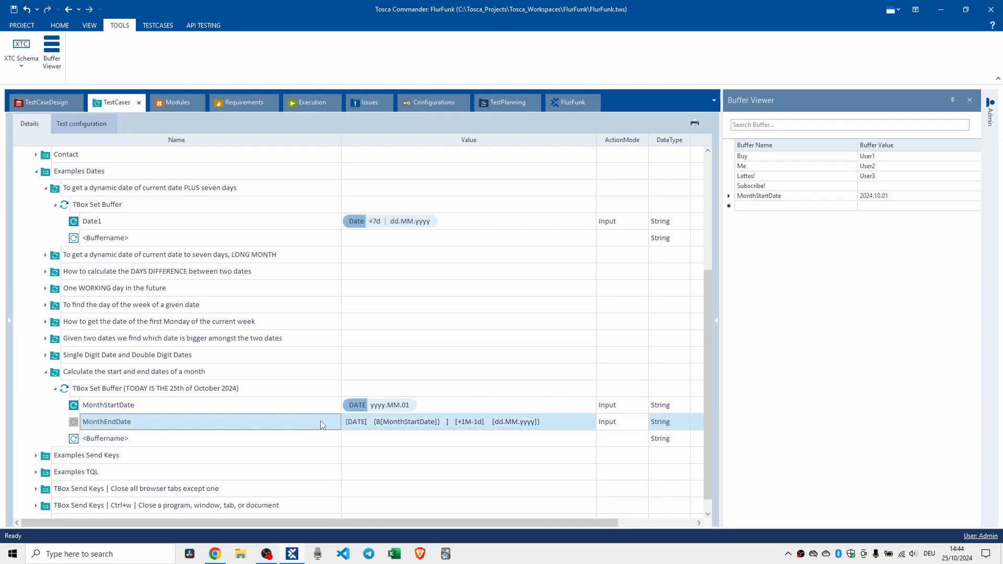
right_click(321, 421)
click(355, 384)
Remove all spaces from MonthEndDate's expression so that it reads {DATE[{B[MonthStartDate]}][+1M-1d][dd.MM.yyyy]}
click(376, 426)
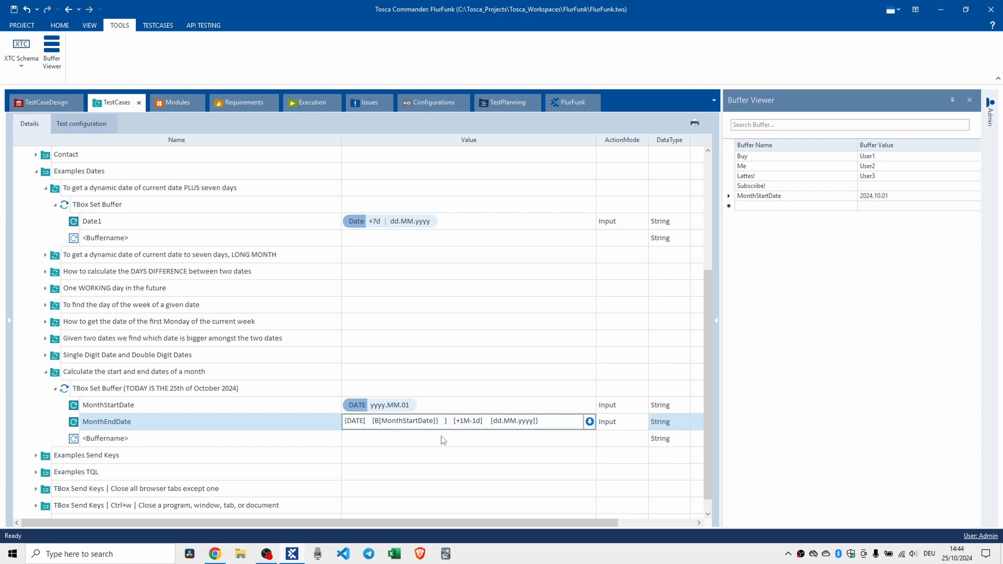
key(BackSpace)
key(BackSpace)
key(BackSpace)
key(BackSpace)
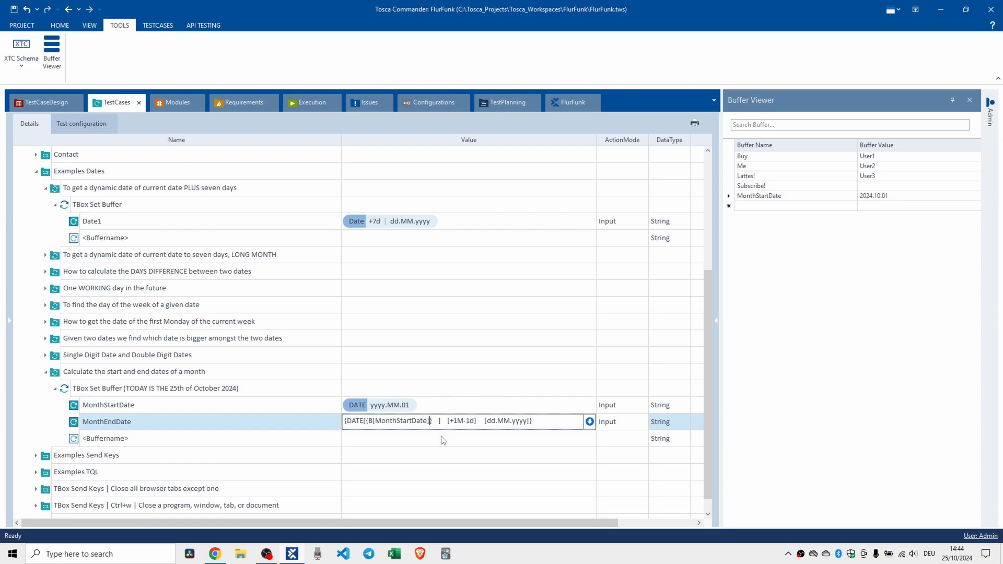
key(Right)
key(Right)
key(Right)
key(Right)
key(Right)
key(BackSpace)
key(BackSpace)
key(BackSpace)
key(Delete)
key(Right)
key(Right)
key(Right)
key(Right)
key(Right)
key(BackSpace)
key(BackSpace)
key(BackSpace)
key(BackSpace)
key(BackSpace)
key(BackSpace)
key(BackSpace)
click(443, 440)
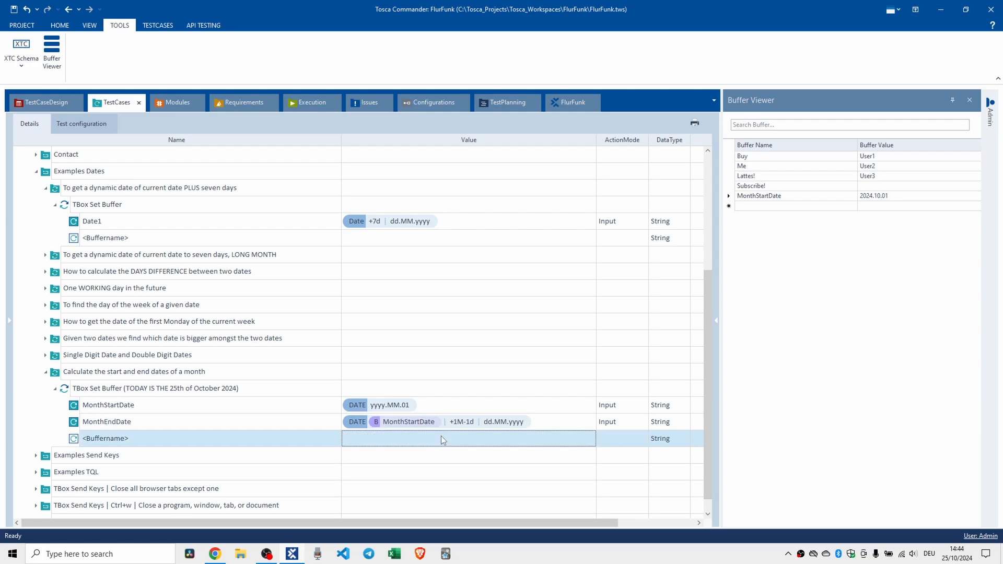
Run the TBox Set Buffer (TODAY IS THE 25th of October 2024) step in ScratchBook and read its full log info
click(105, 391)
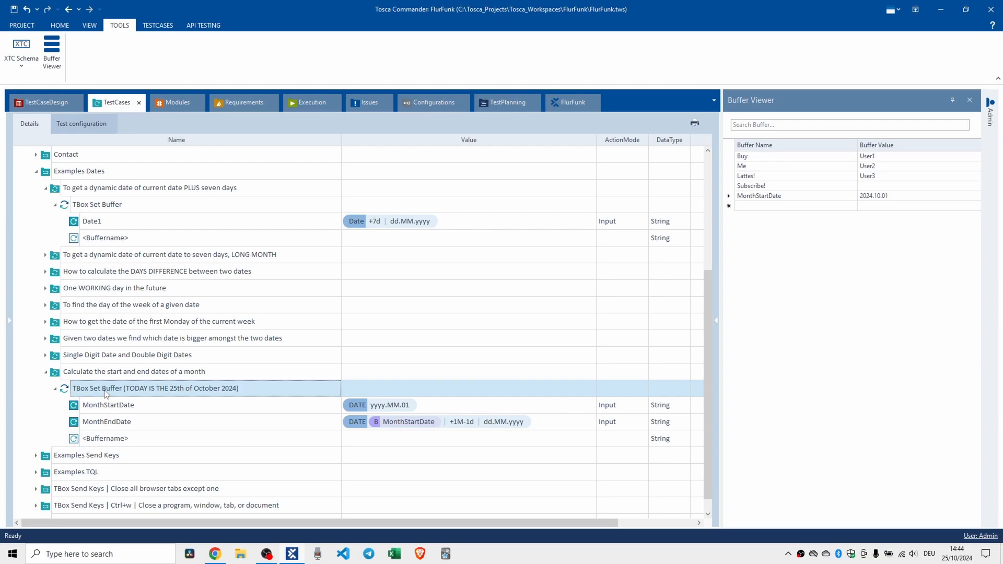
key(F6)
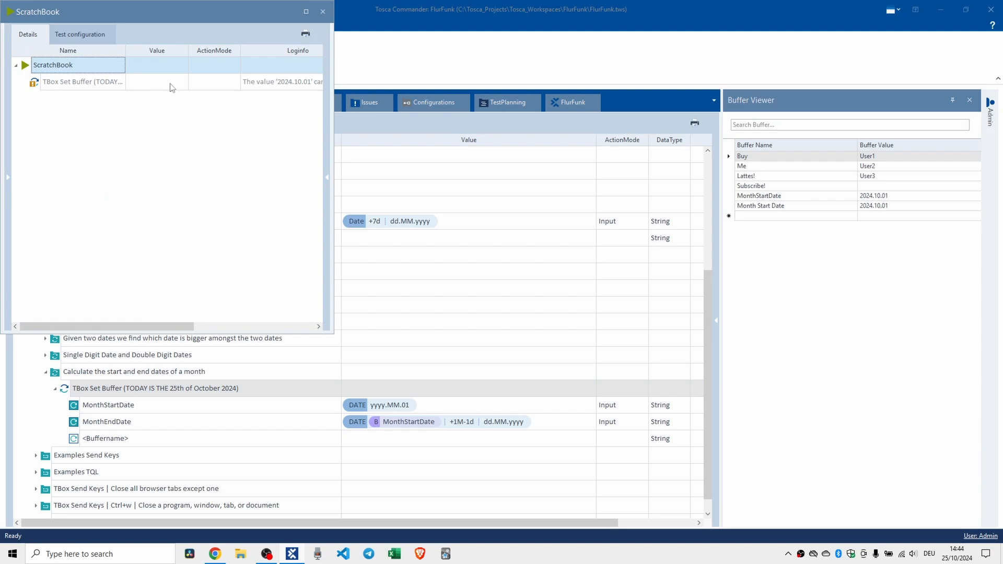
click(273, 82)
click(319, 82)
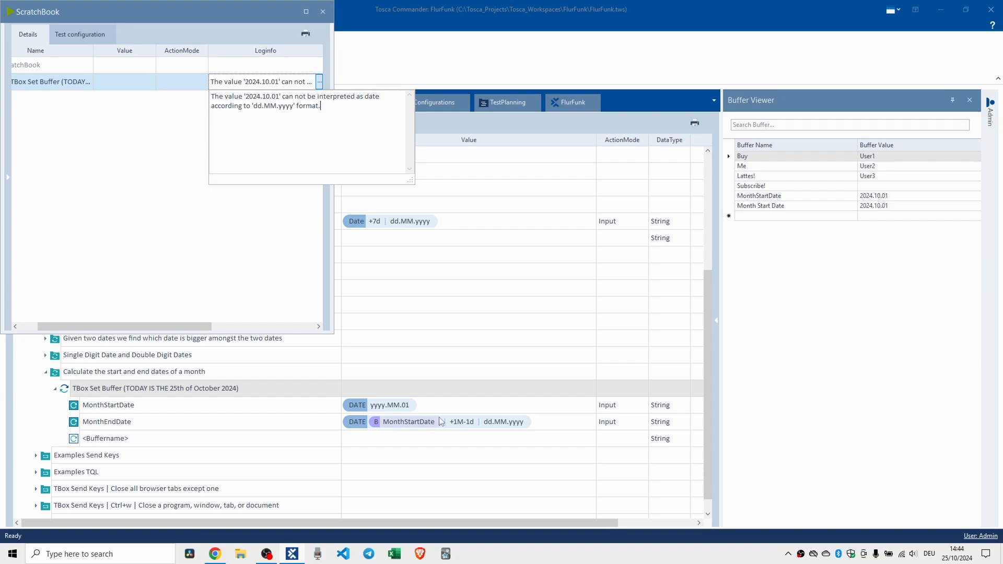
Change MonthStartDate's date format to 01.MM.yyyy, checking it against the format named in the ScratchBook log info
click(426, 405)
click(425, 406)
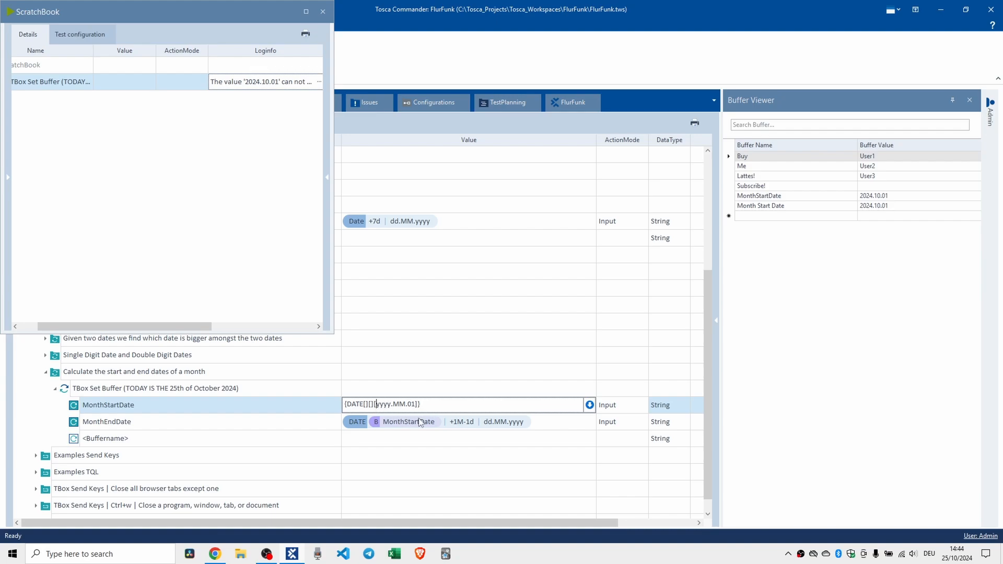
text(01.)
click(319, 81)
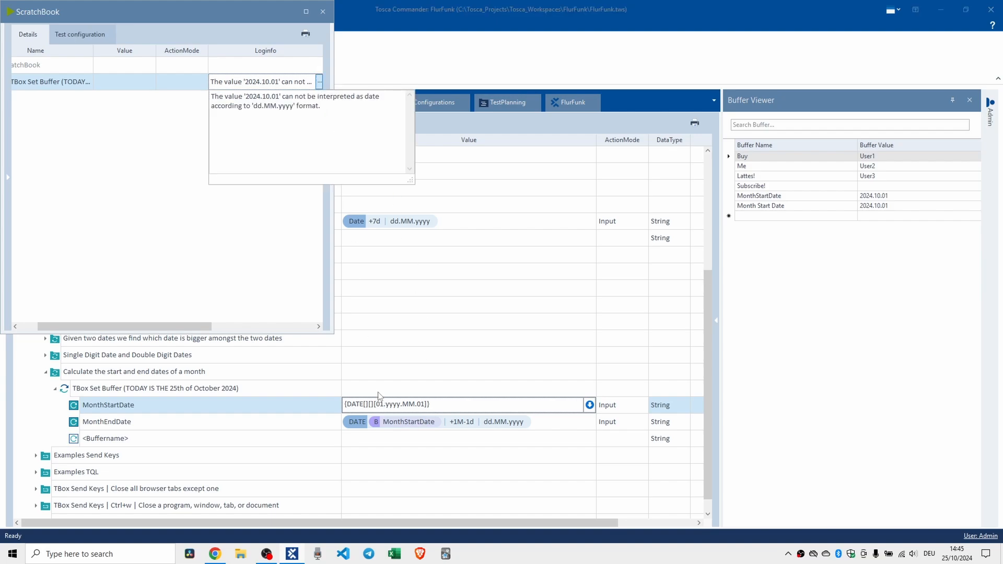
click(402, 406)
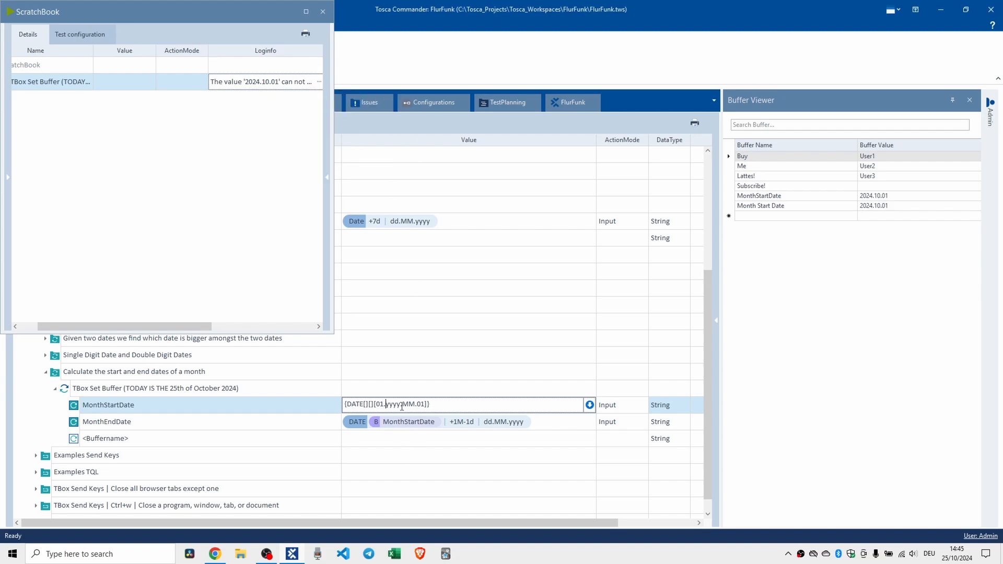
text(MM.)
key(Right)
key(Right)
key(Right)
key(Right)
key(BackSpace)
key(BackSpace)
key(BackSpace)
key(BackSpace)
key(BackSpace)
key(BackSpace)
key(Return)
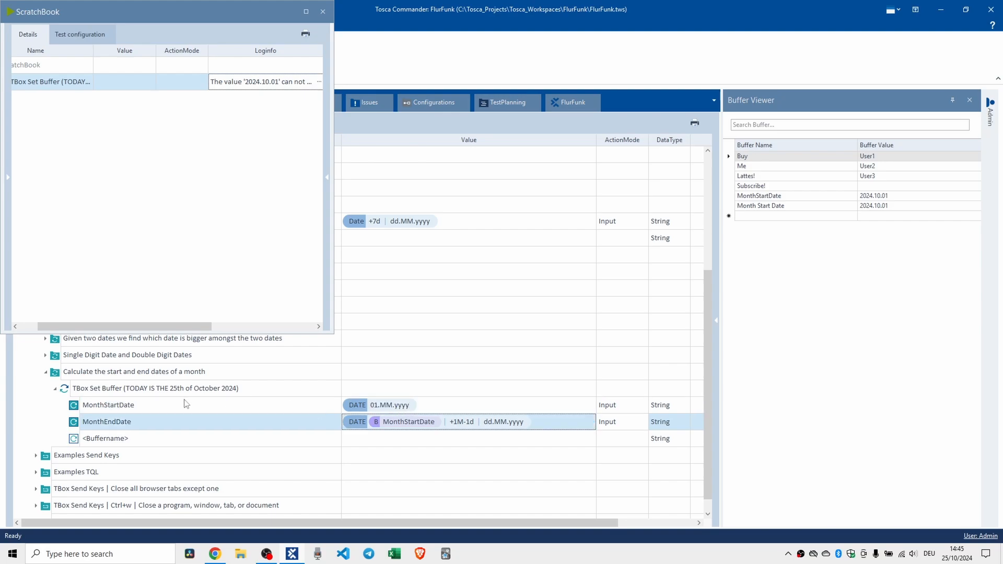
Rerun the TBox Set Buffer step for the month's dates in ScratchBook and expand its result entries
click(162, 391)
key(F6)
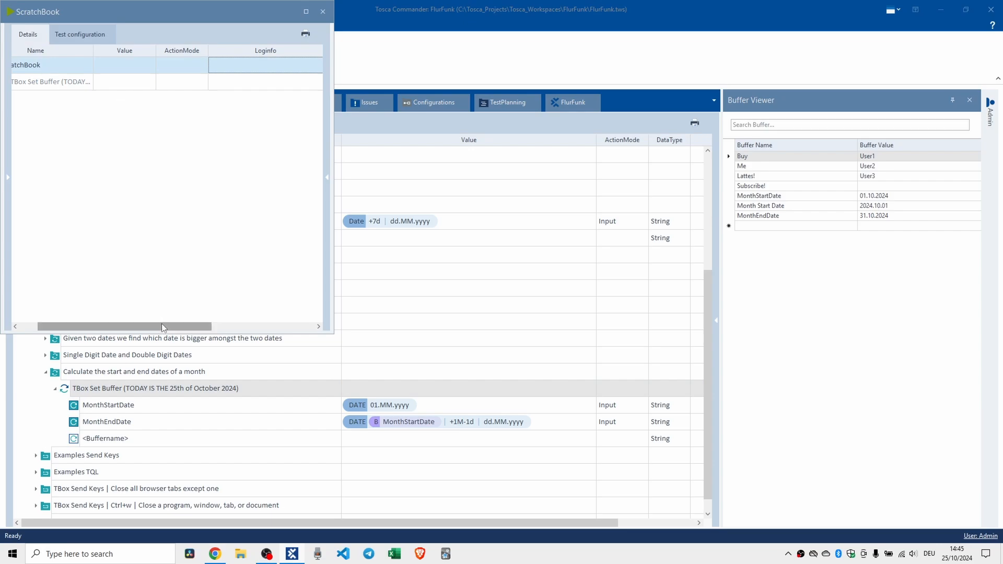
drag(161, 324, 104, 322)
click(24, 82)
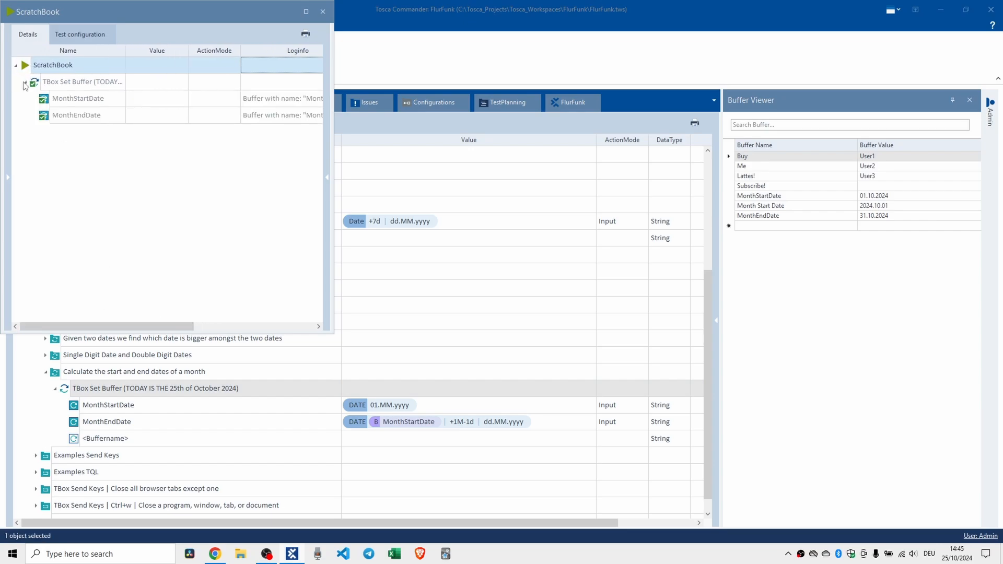
Read the full log info of MonthStartDate and MonthEndDate in the maximized ScratchBook window, and close it
click(306, 12)
click(342, 98)
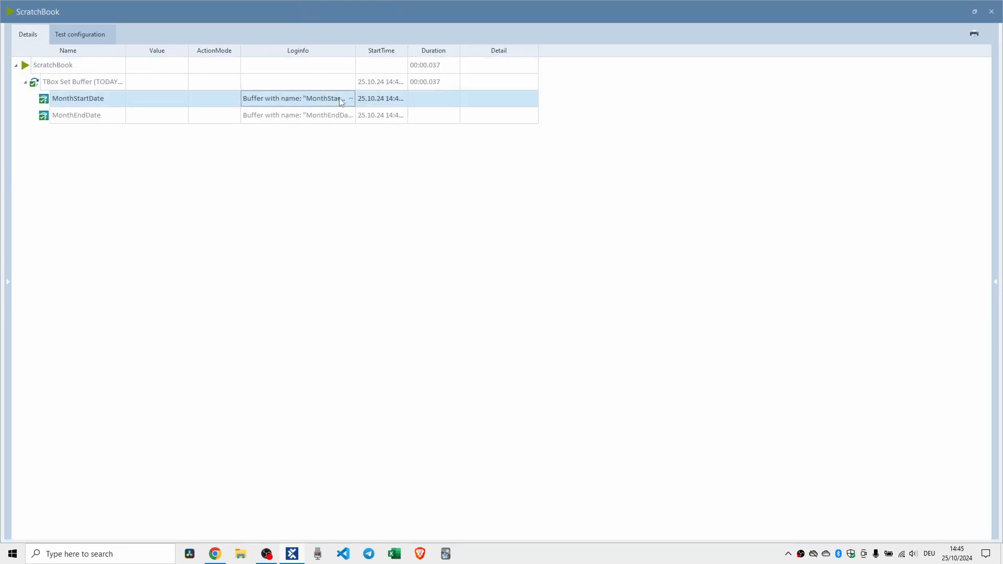
click(351, 98)
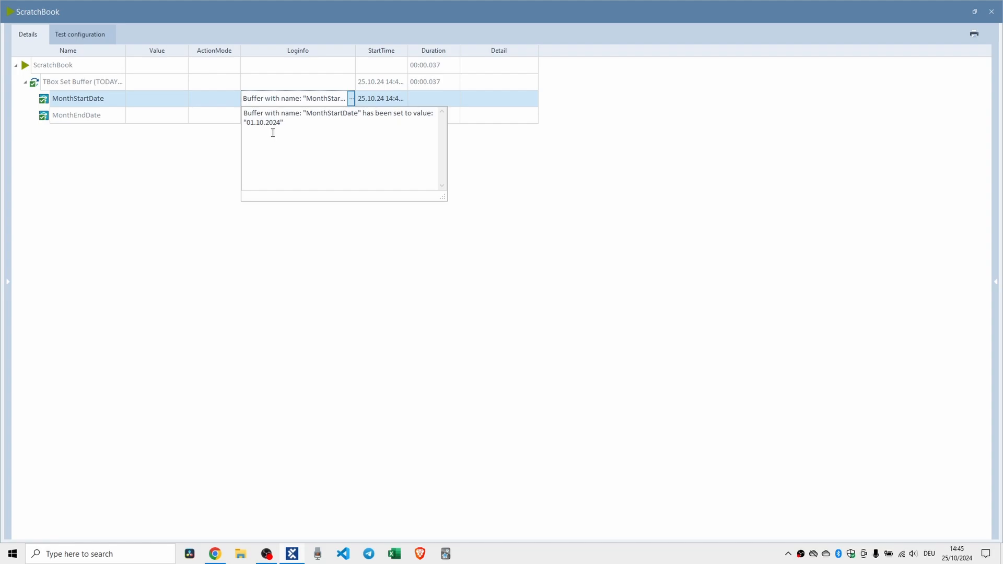
click(220, 150)
click(350, 116)
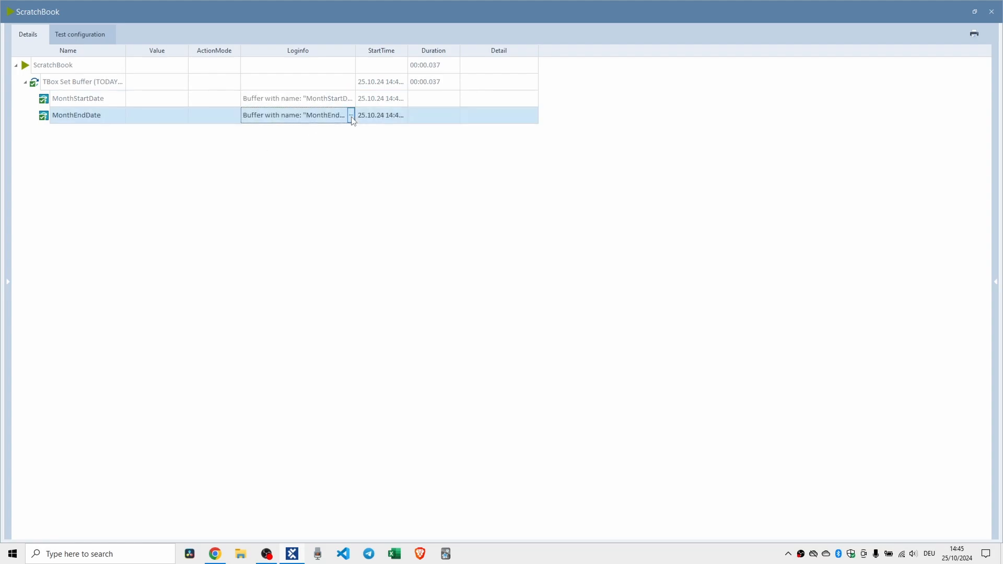
click(351, 117)
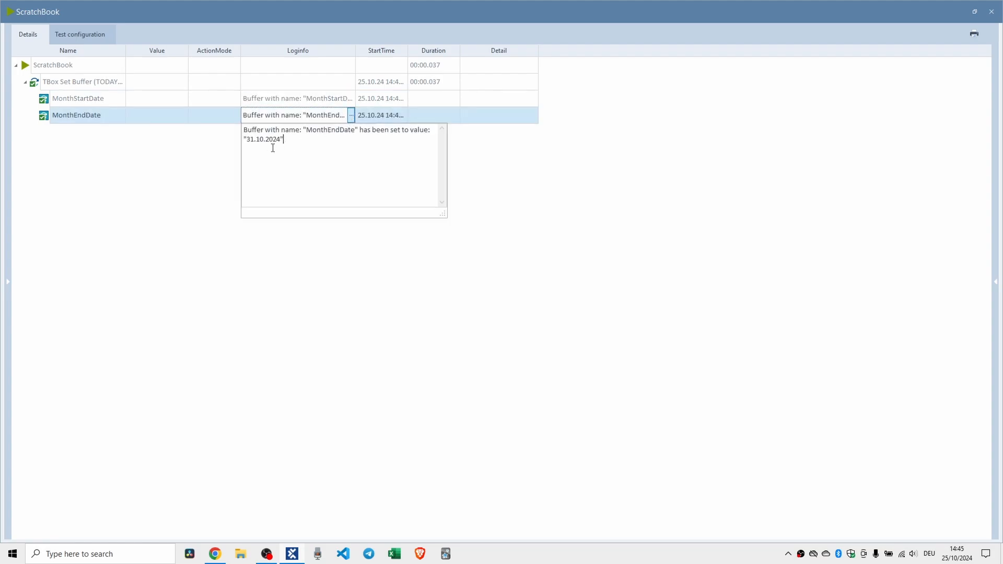
click(992, 11)
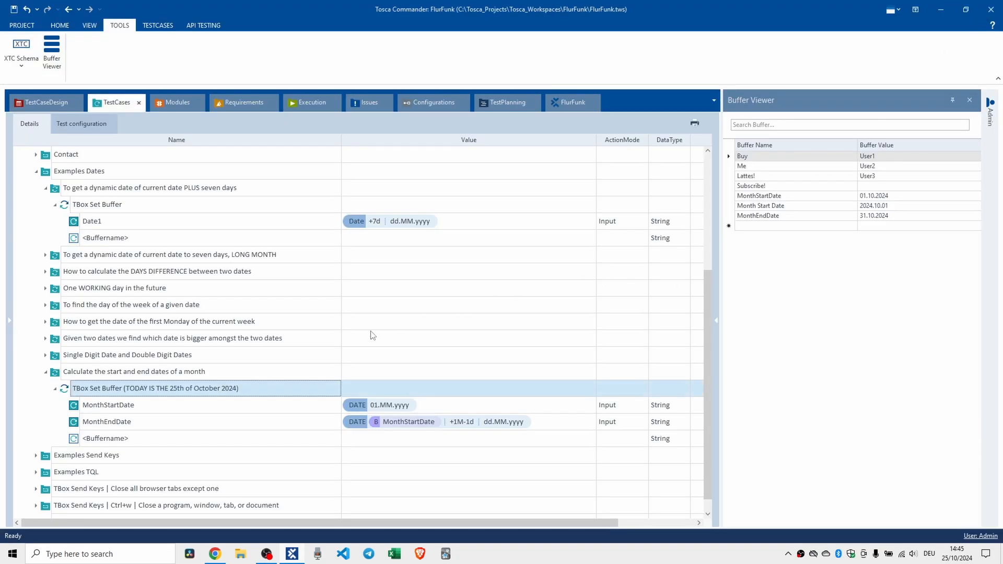
Add a buffer named DateExample below MonthEndDate in the TBox Set Buffer step for the month's dates
click(113, 444)
click(121, 443)
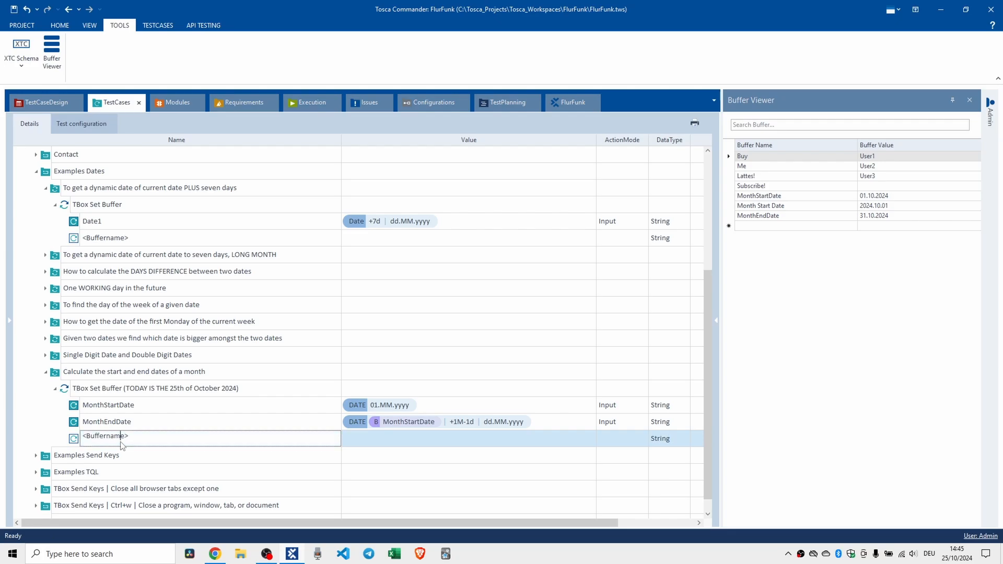
drag(139, 439, 35, 435)
text(D)
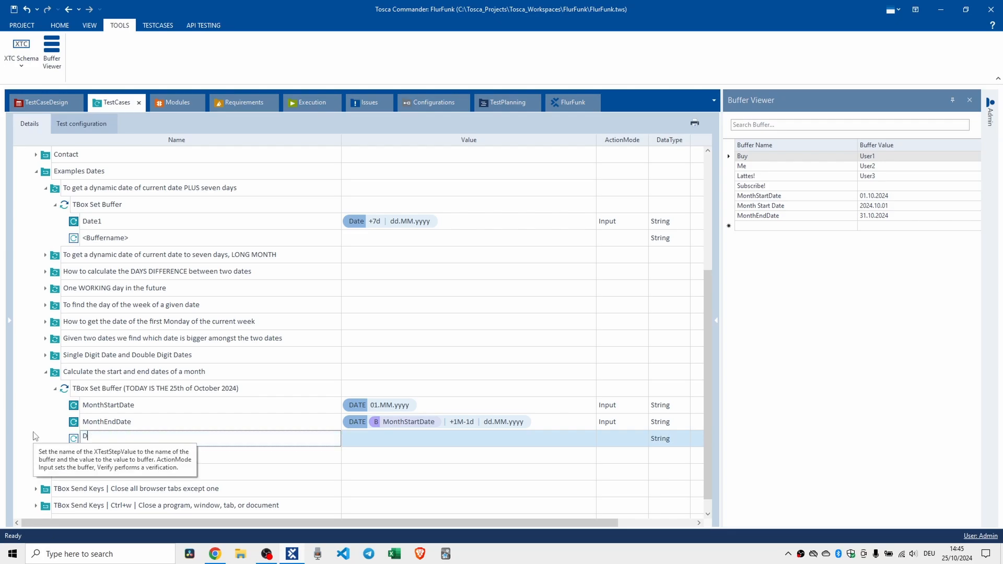
text(ateExample)
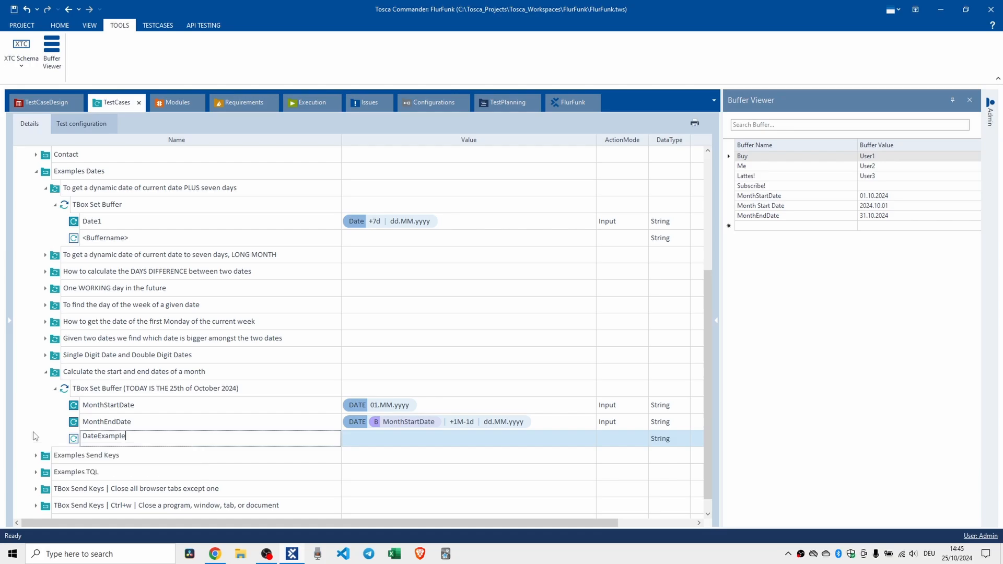
key(Return)
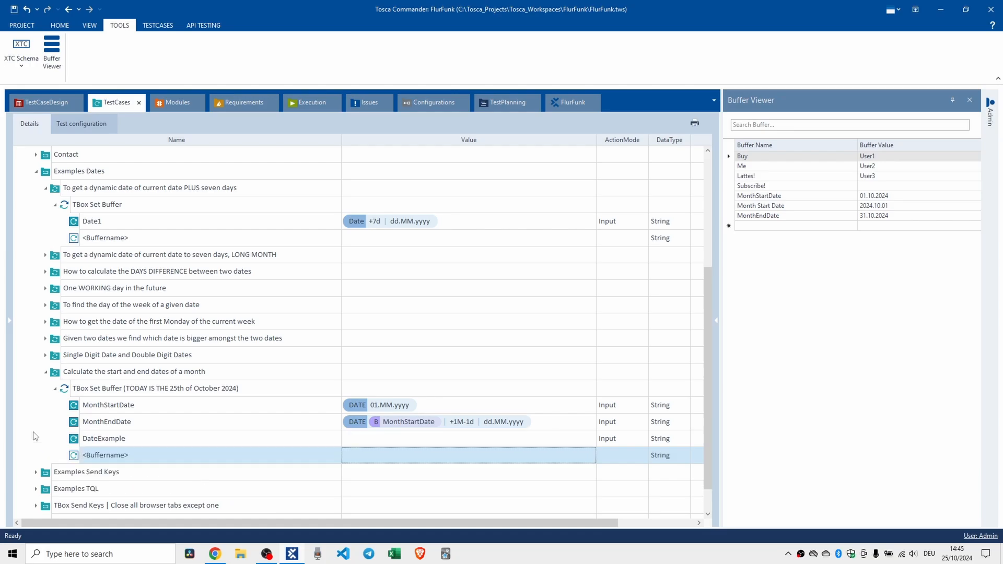
click(374, 439)
click(371, 436)
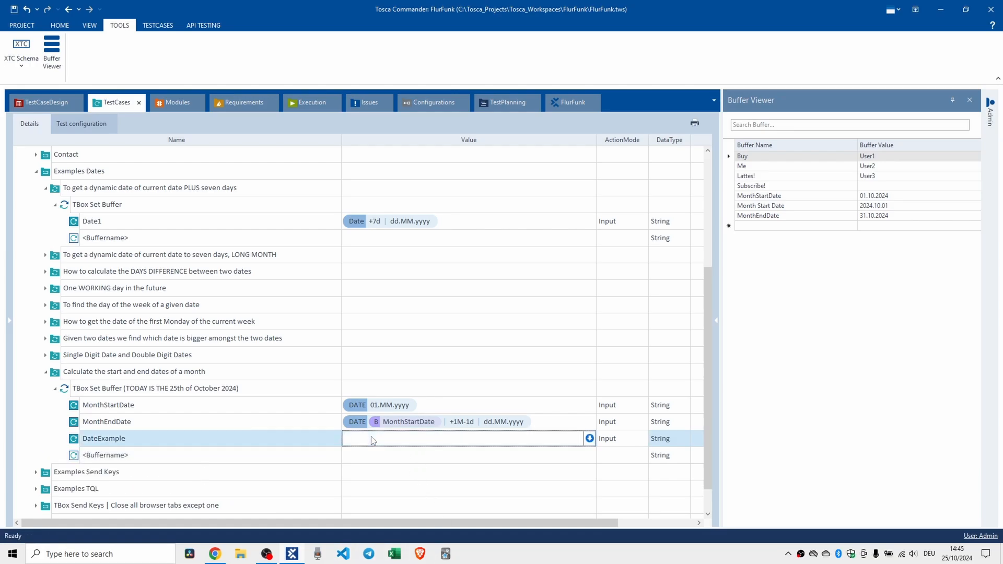
text({DATE)
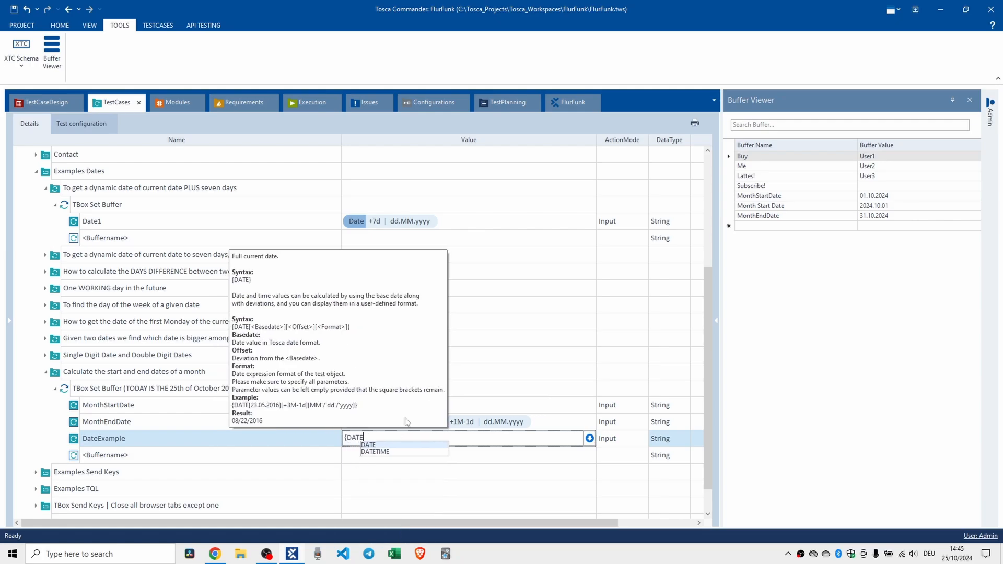
text([)
text(])
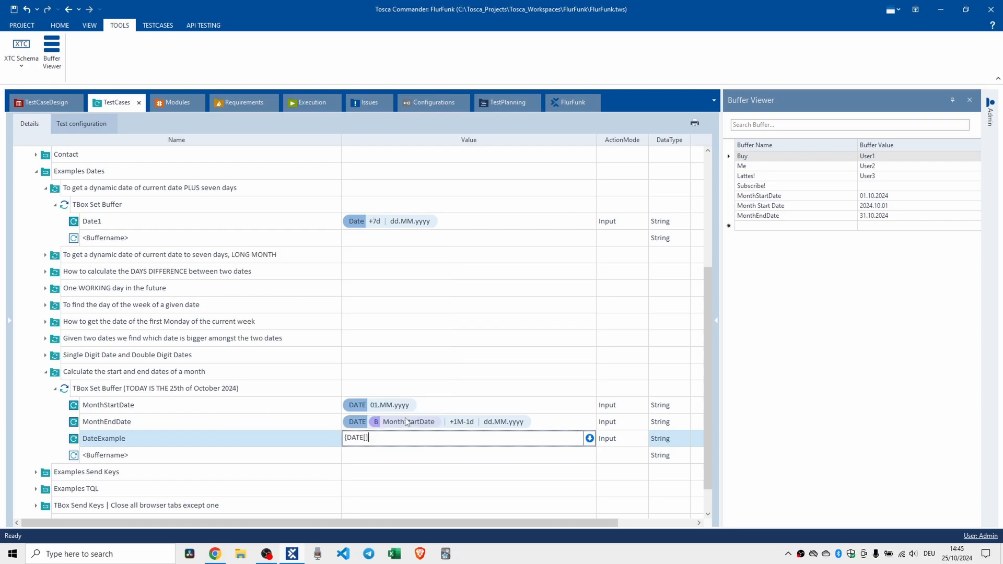
text([][)
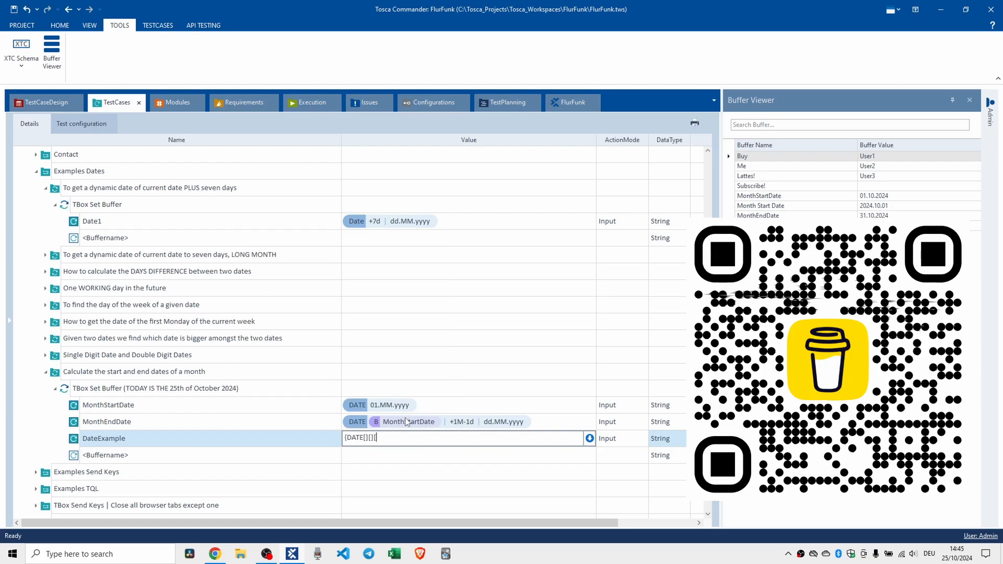
text(a)
key(BackSpace)
key(BackSpace)
key(BackSpace)
key(BackSpace)
key(BackSpace)
key(BackSpace)
key(BackSpace)
key(BackSpace)
key(BackSpace)
key(BackSpace)
key(BackSpace)
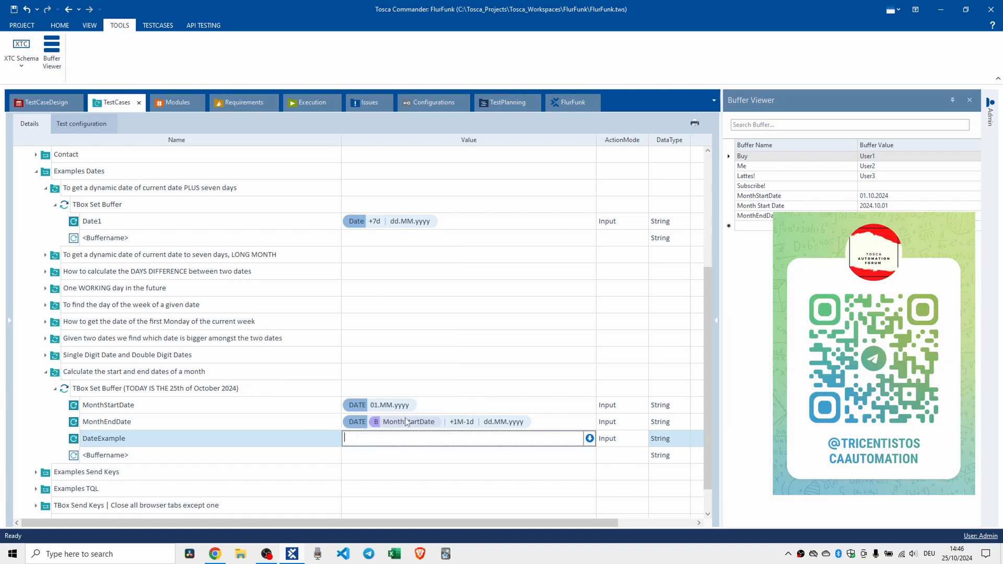
text({)
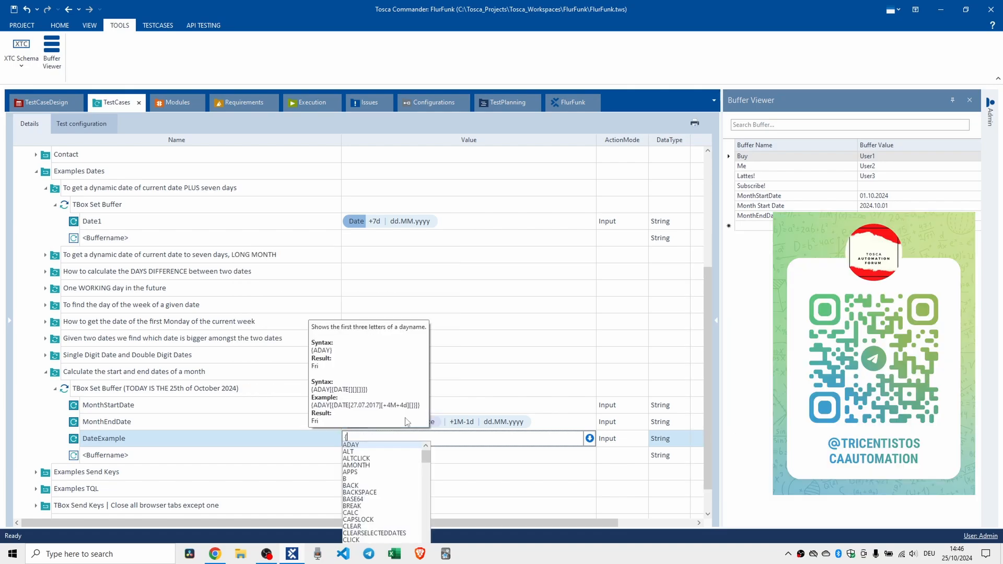
text(date)
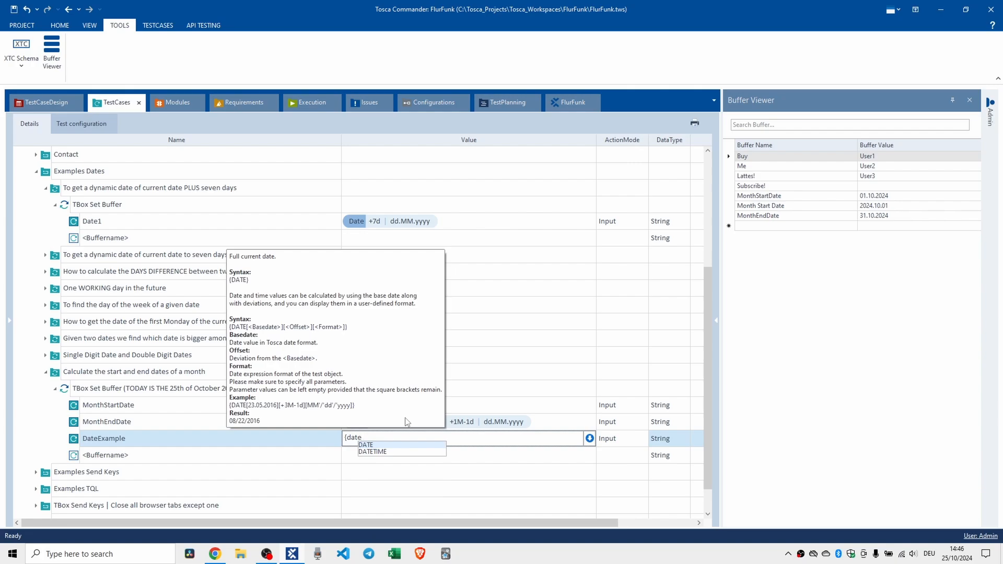
text([)
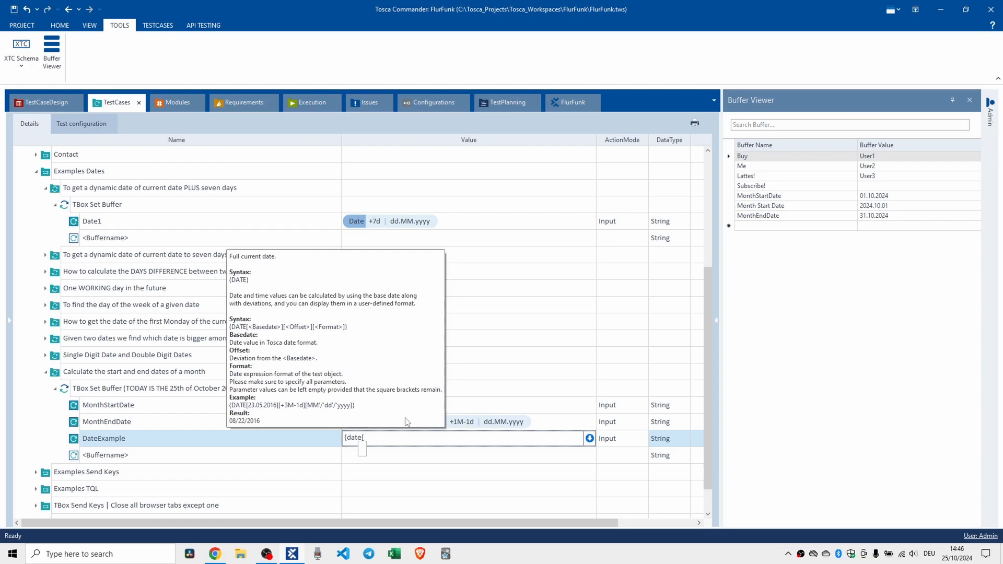
key(Escape)
key(Escape)
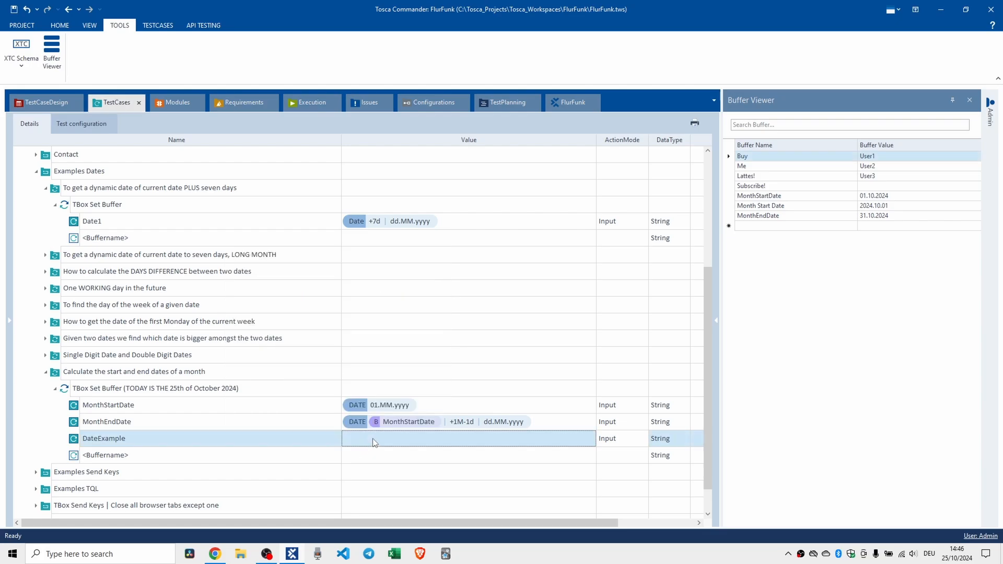
click(375, 443)
text(f)
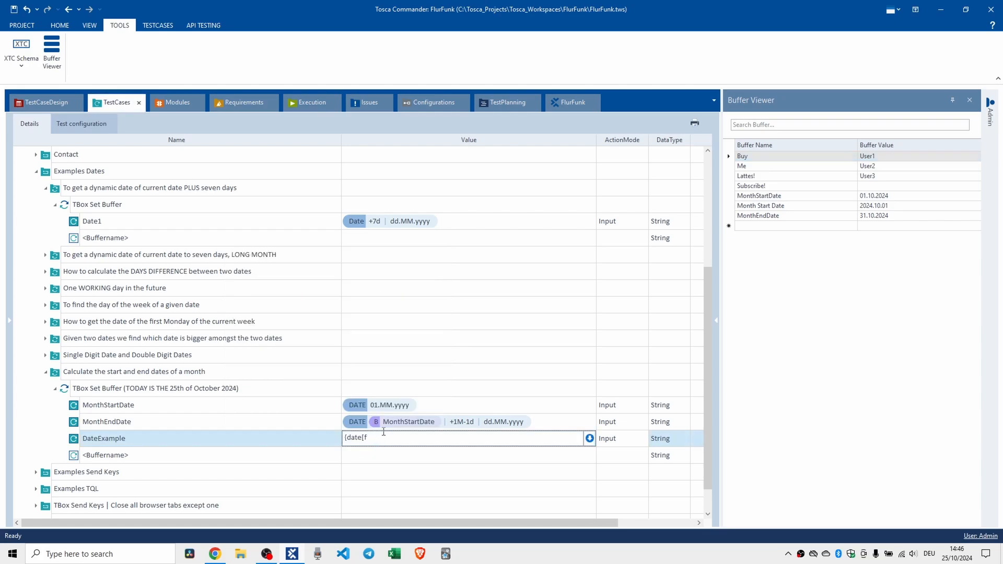
Set DateExample's value to the expression {MONTHFIRST}, replacing the partly entered date expression
key(alt+Tab)
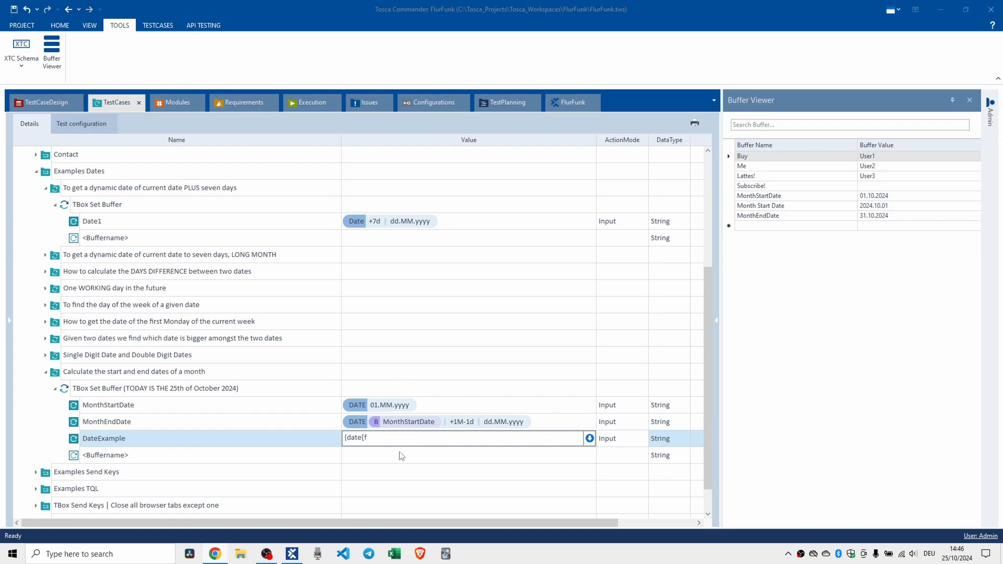
drag(388, 439, 321, 434)
text({MONTHFIRST})
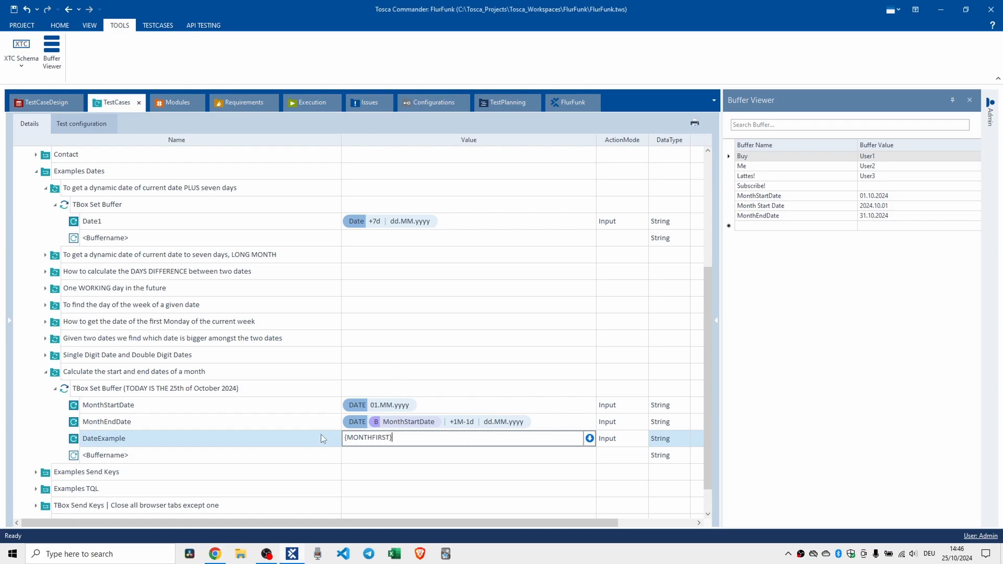
click(411, 459)
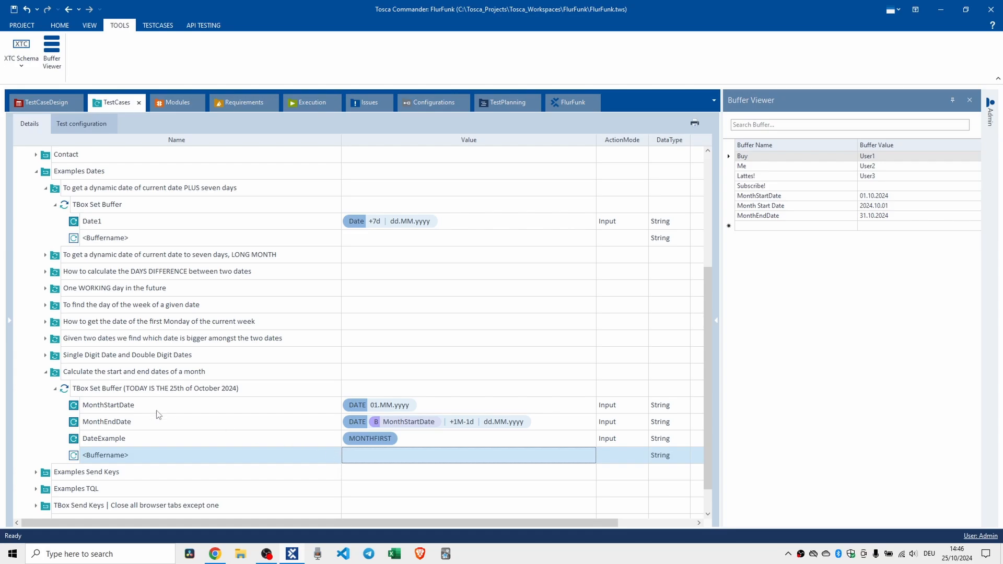
Run the TBox Set Buffer step for the month's dates in ScratchBook, read DateExample's log info, and close the window
click(129, 394)
key(F6)
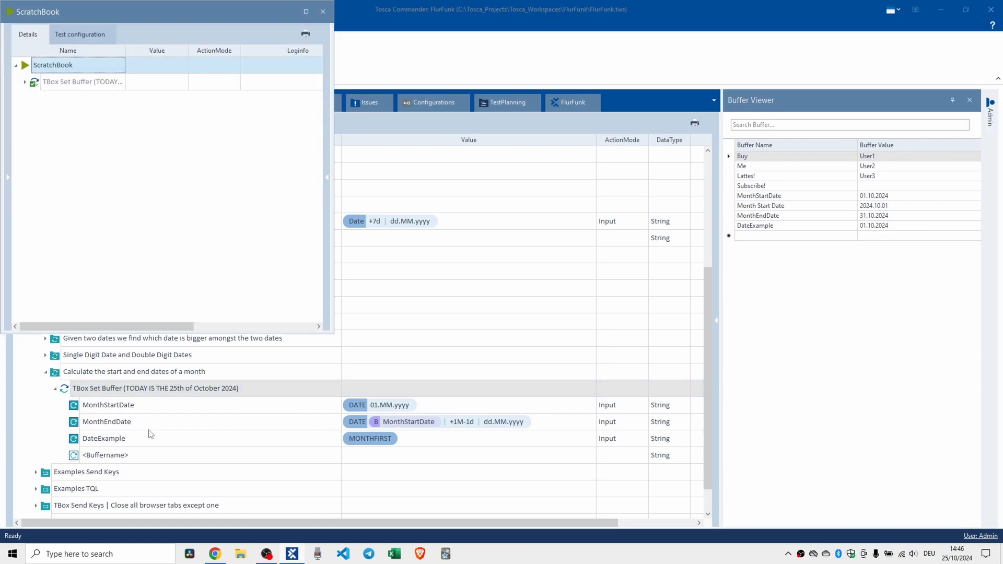
click(24, 81)
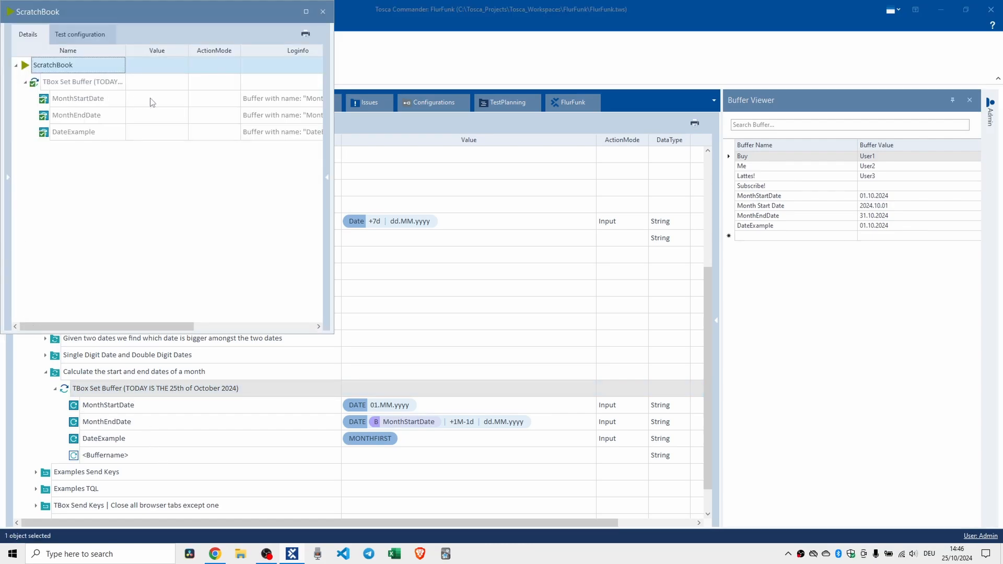
click(294, 136)
click(319, 131)
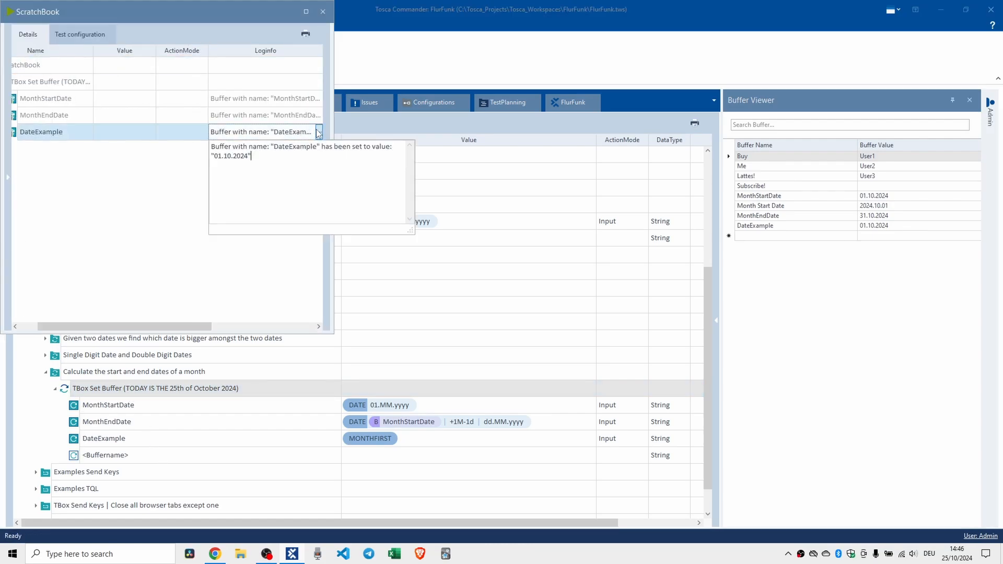
click(322, 12)
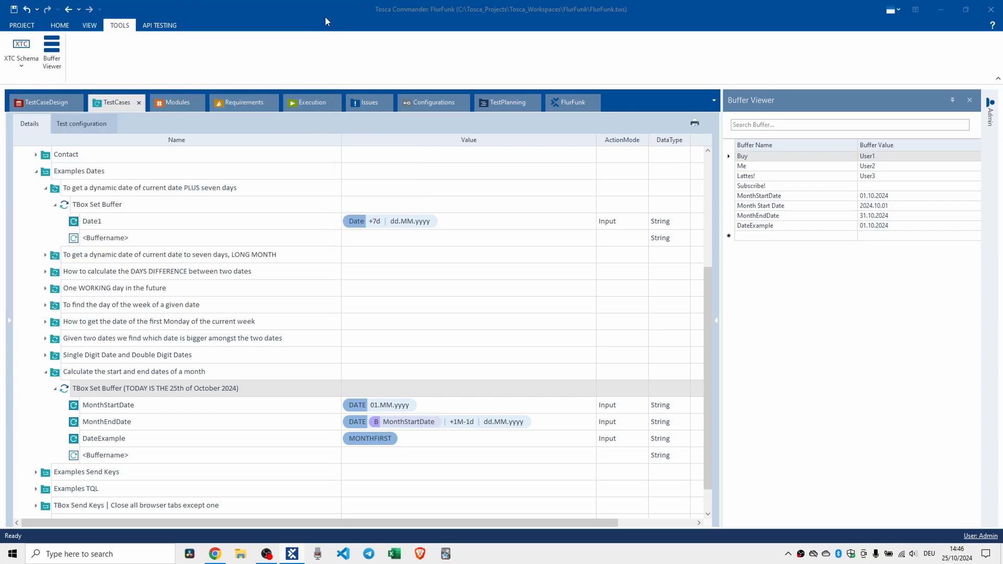
Rename the DateExample buffer to MonthFirst
key(alt+Tab)
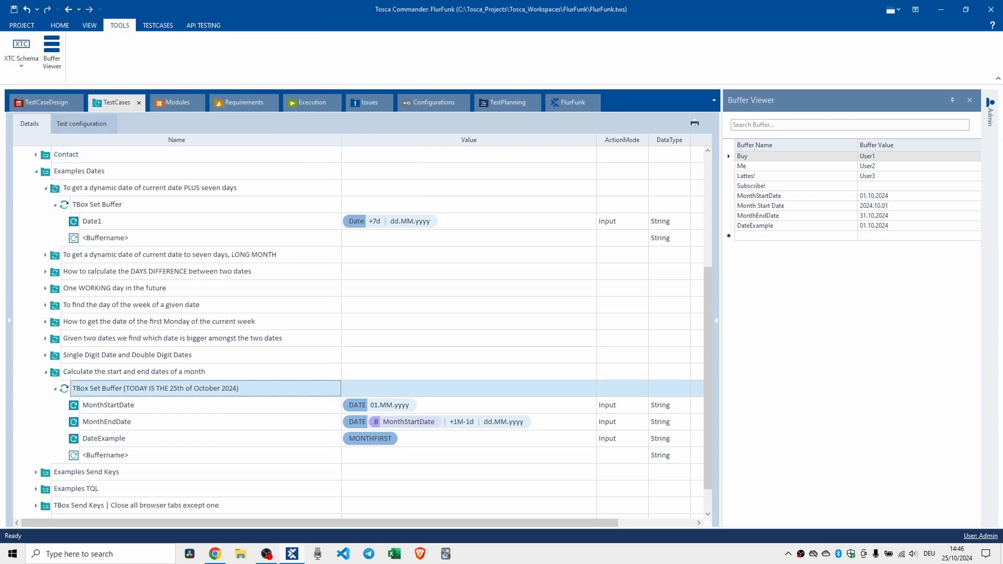
click(102, 441)
click(102, 443)
text(M)
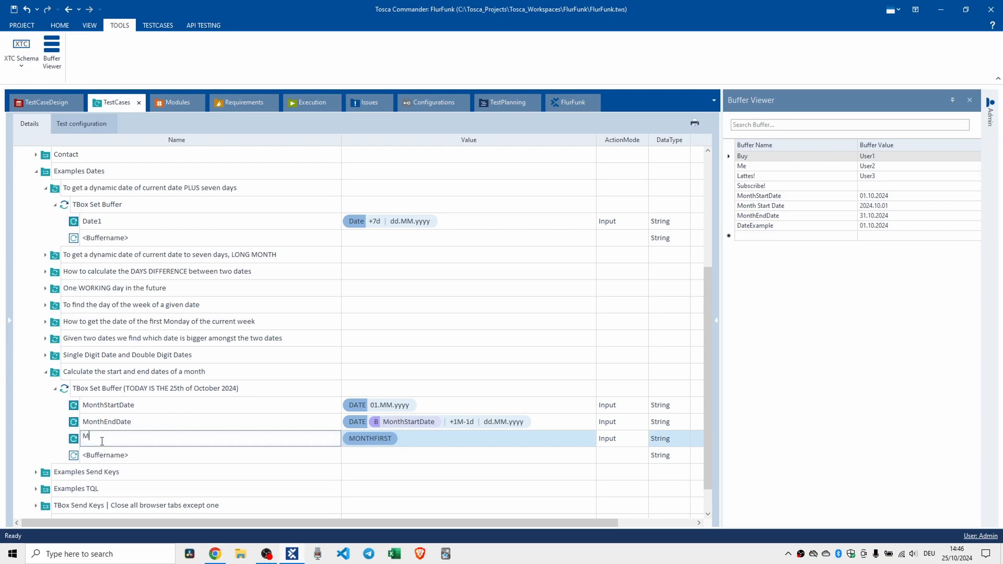
text(onthFirst)
click(117, 455)
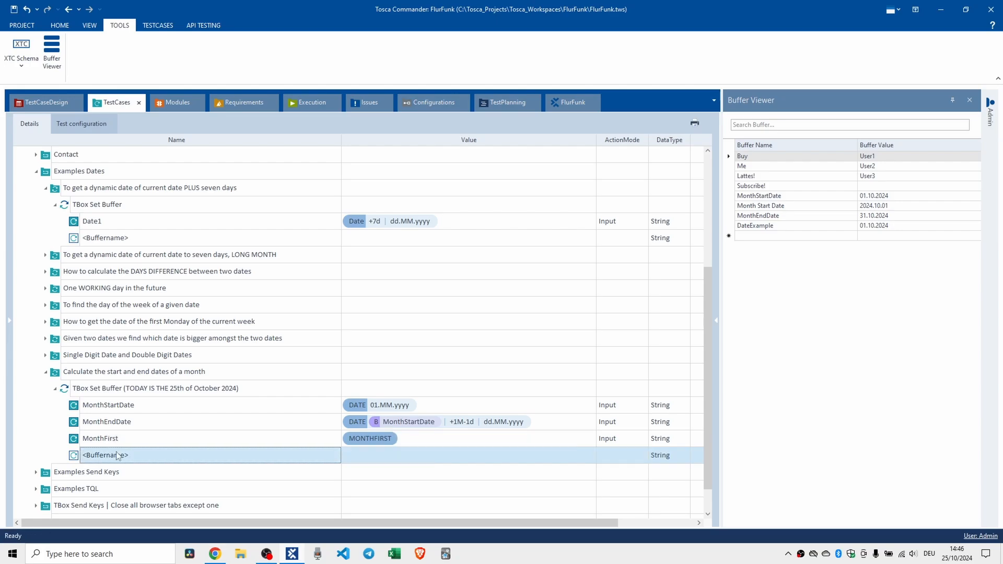
Add a buffer named MonthLast below MonthFirst and set its value to the expression {MONTHLAST}
click(117, 455)
text(MonthLast)
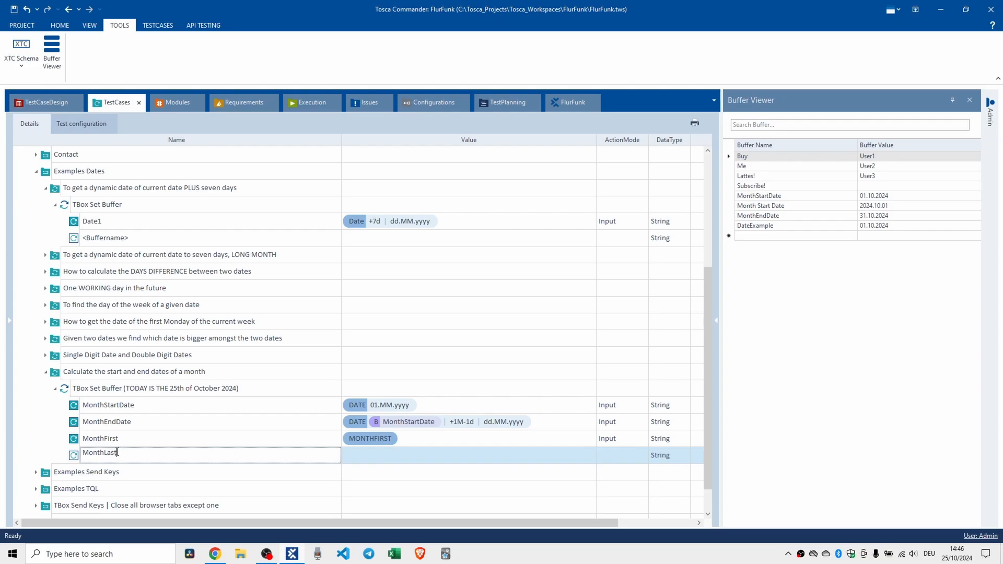
key(Return)
click(385, 456)
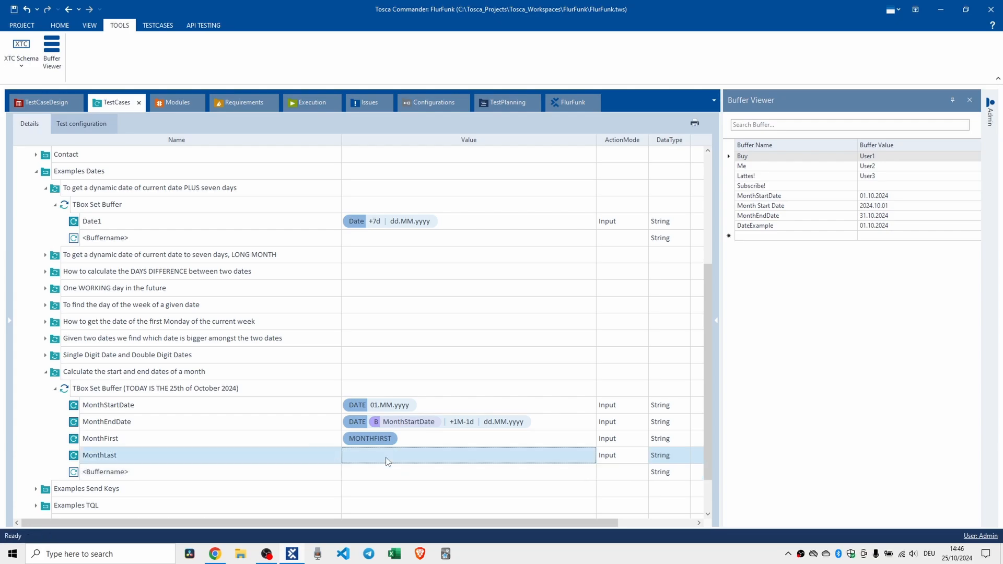
click(385, 457)
text(MONTHLAST)
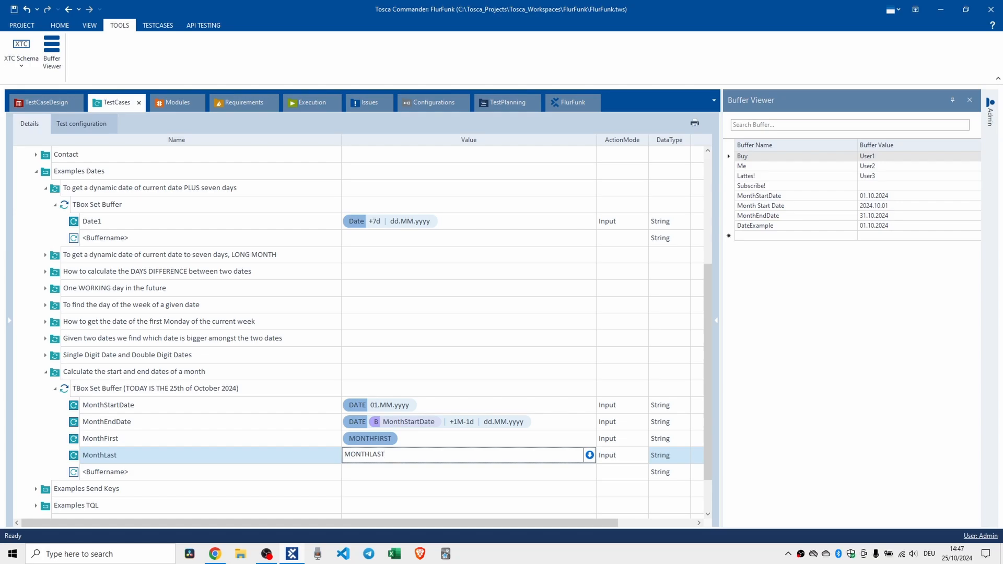
key(alt+Tab)
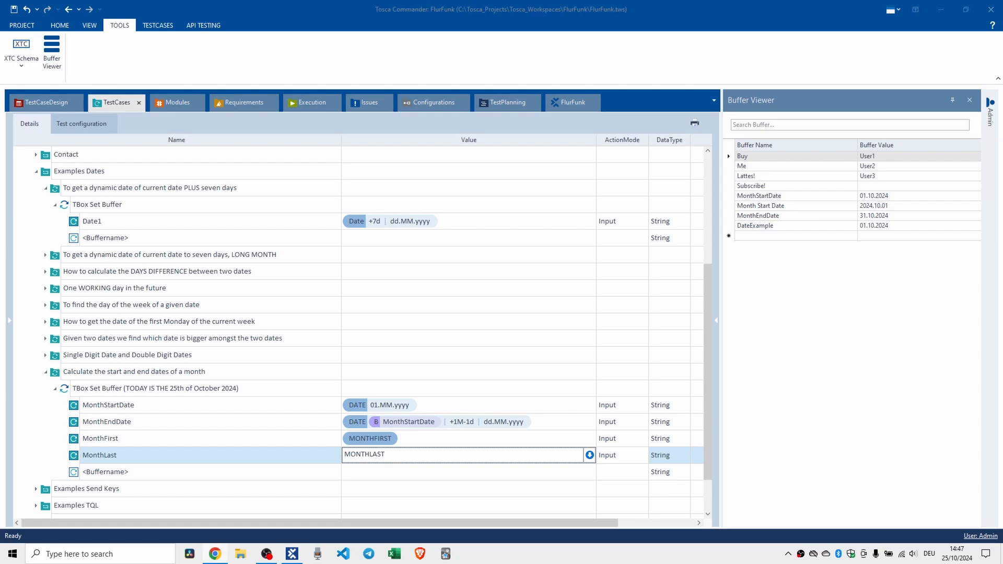
click(374, 455)
double_click(374, 456)
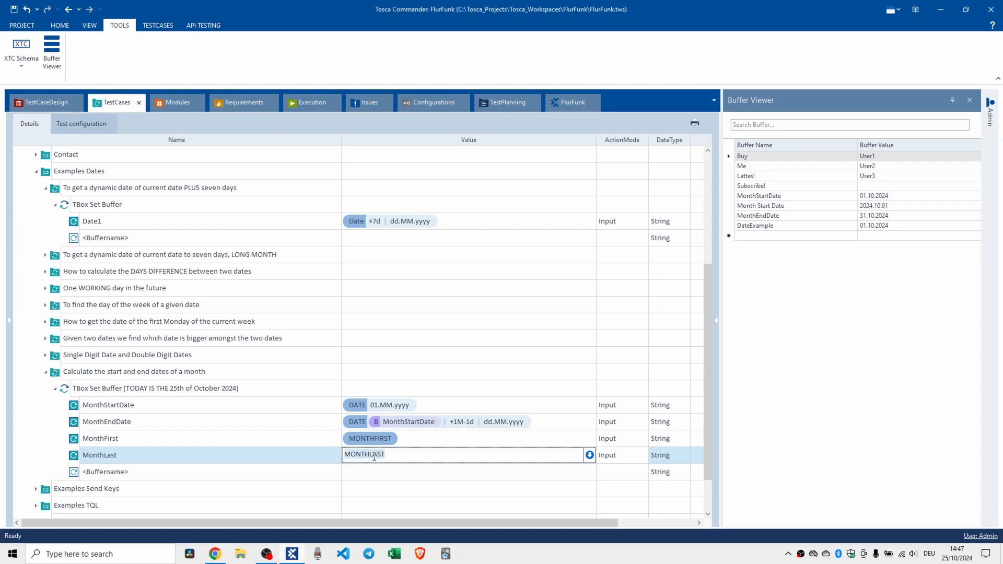
text({MONTHLAST})
key(Return)
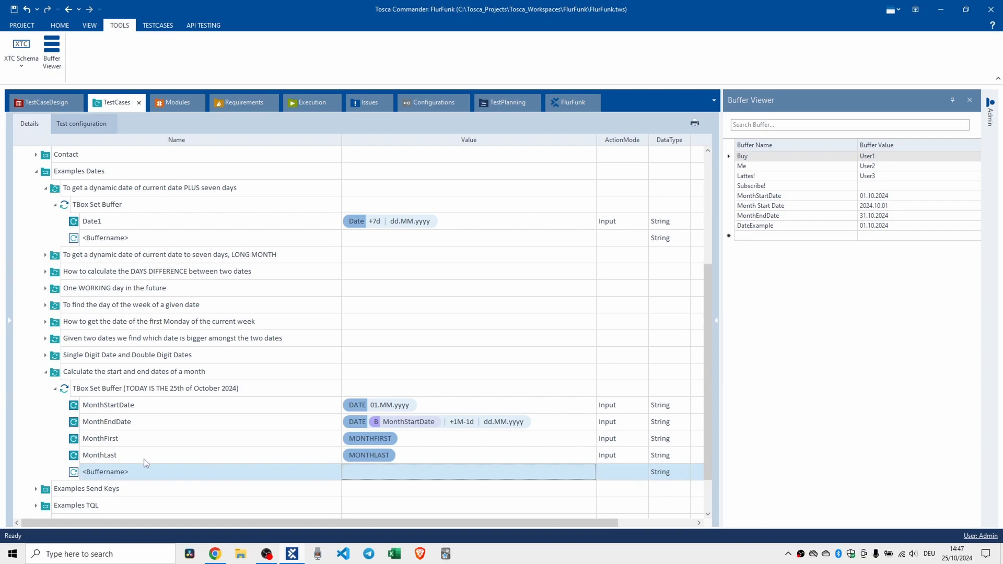
Rerun the TBox Set Buffer step for the month's dates in ScratchBook and expand its result entries
click(102, 388)
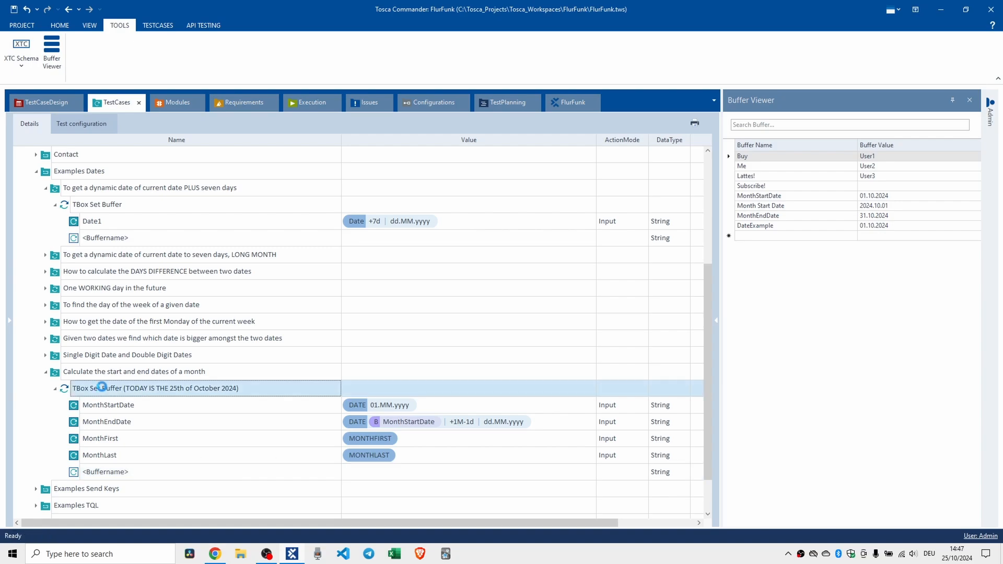
key(F6)
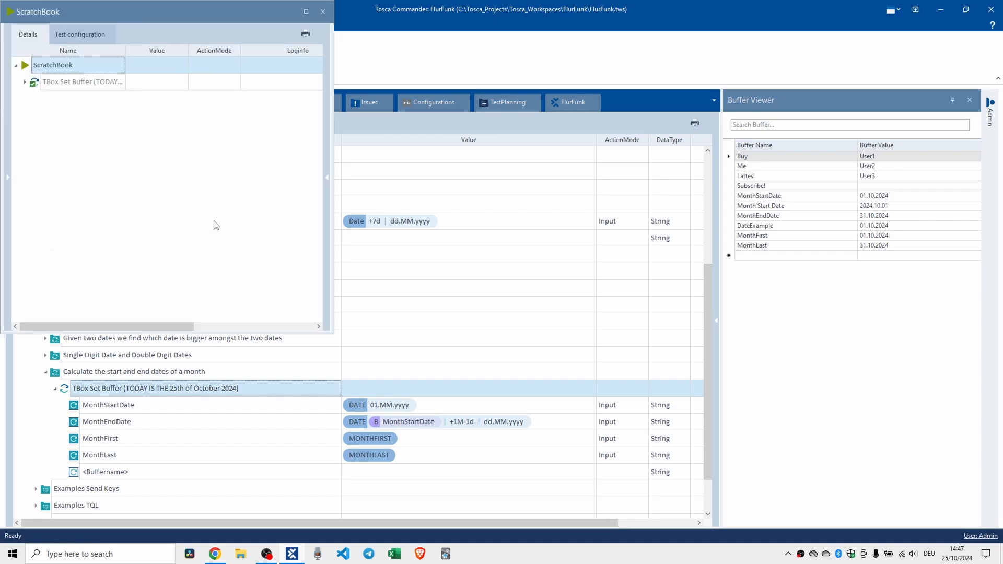
double_click(34, 84)
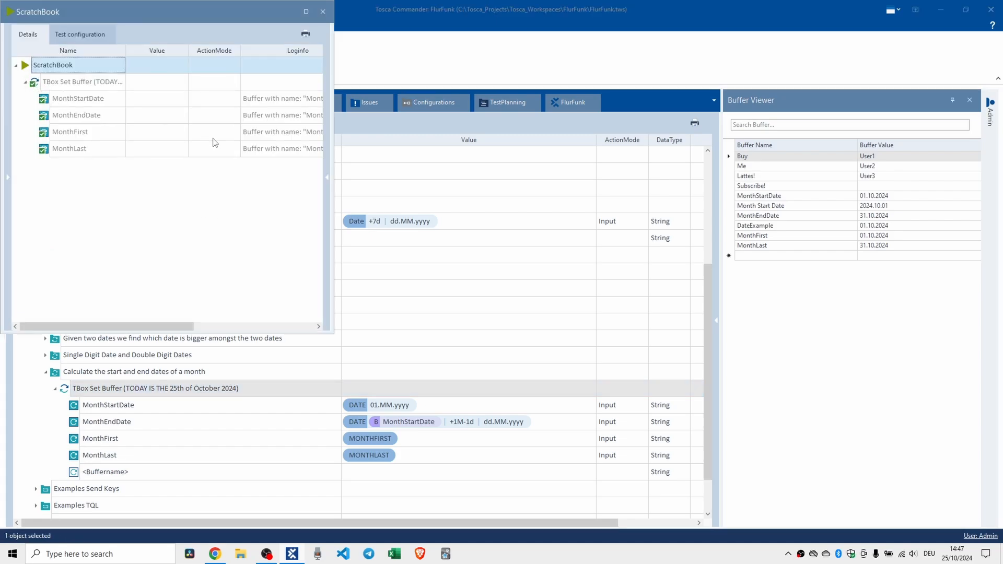
Read the full log info of the MonthFirst and MonthLast results in ScratchBook, and close the window
click(316, 134)
click(319, 133)
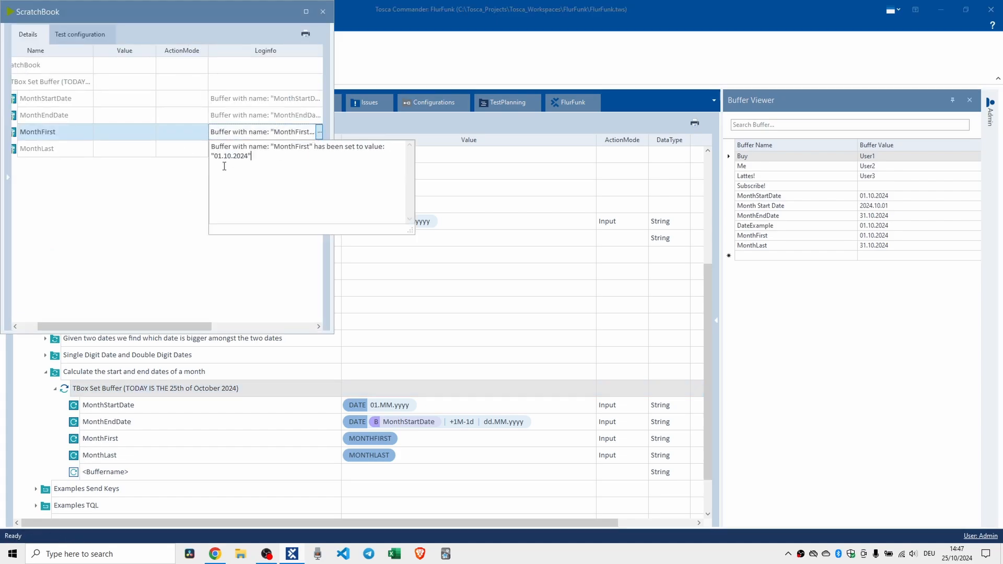
click(198, 181)
click(284, 153)
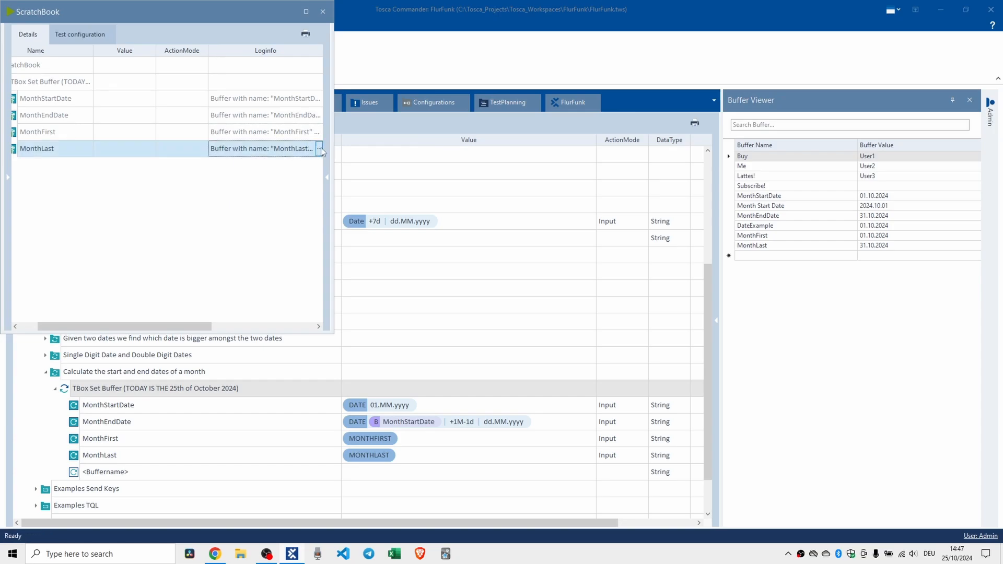
click(319, 148)
click(165, 201)
click(323, 12)
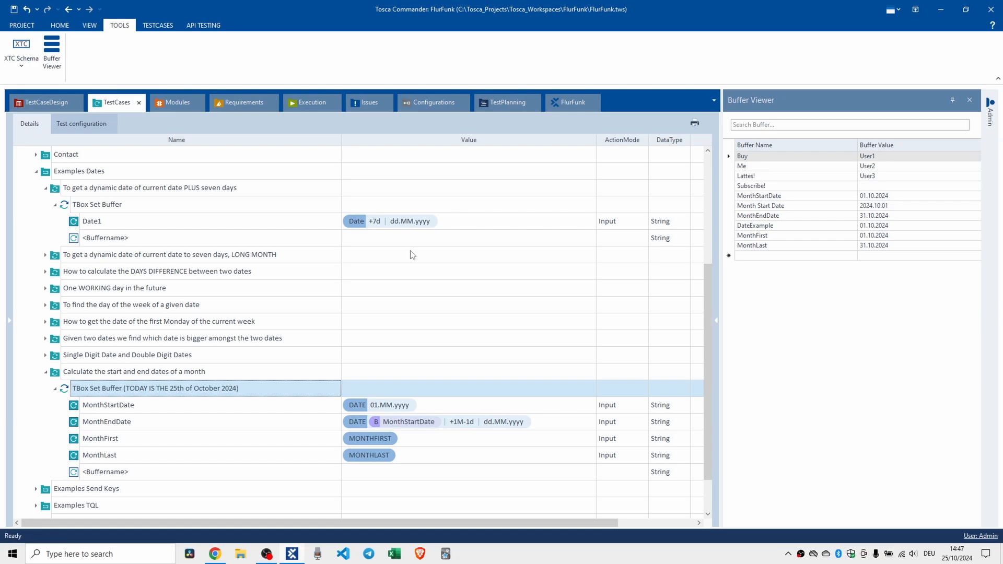
Open the MonthEndDate buffer's value to show its full DATE expression as text
click(553, 424)
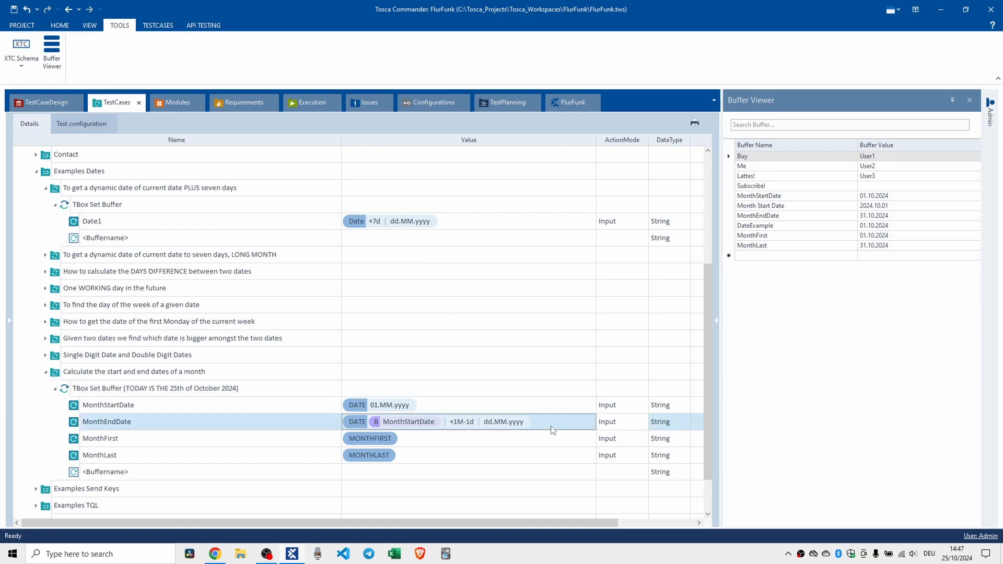
click(557, 427)
text({DATE[{B[MonthStartDate]}][+1M-1d][dd.MM.yyyy]})
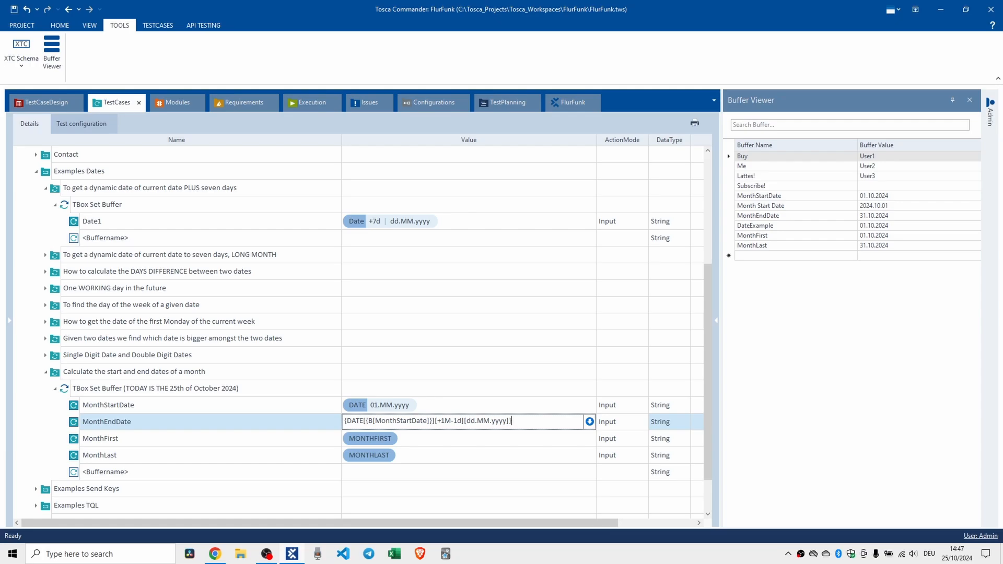
Add a buffer named {QUARTERFIRST} below MonthLast and set its value to the expression {QUARTERFIRST}
key(alt+Tab)
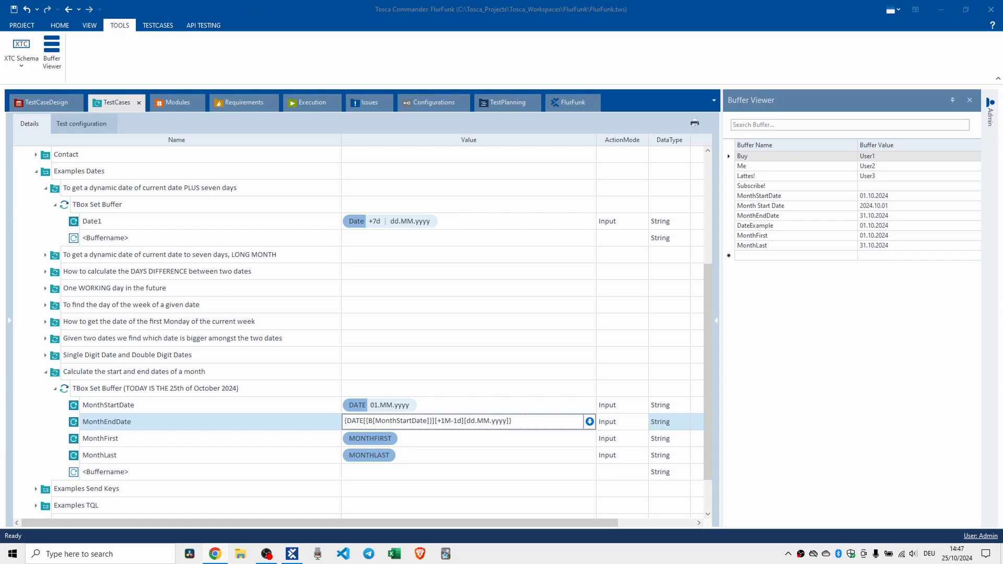
click(111, 471)
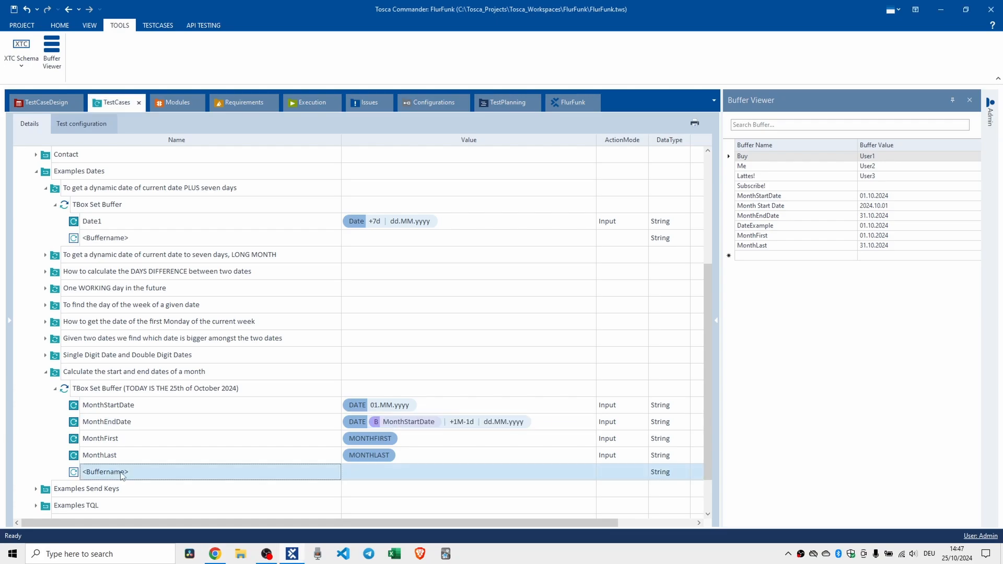
click(124, 470)
key(ctrl+a)
text({QUARTERFIRST})
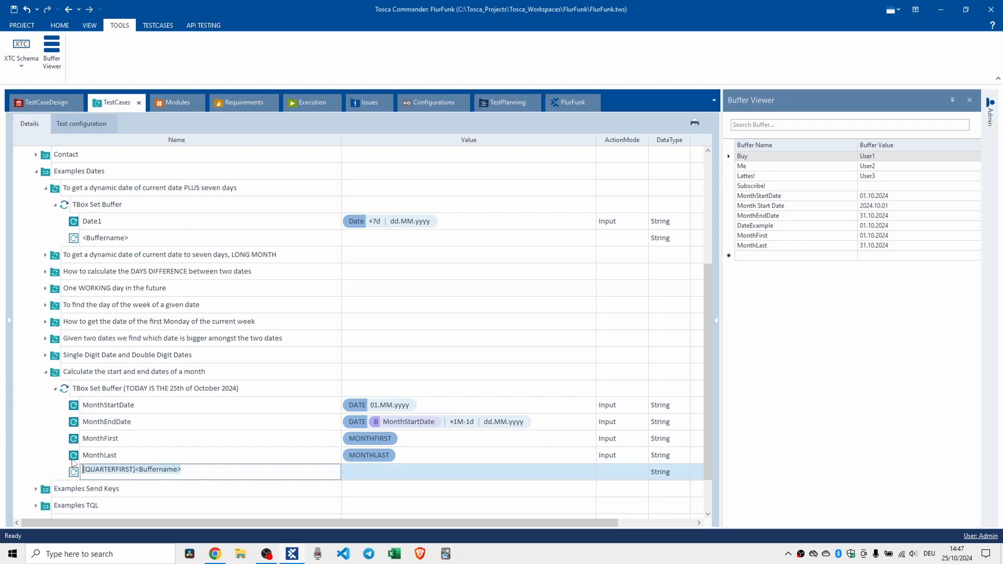
click(361, 469)
click(377, 473)
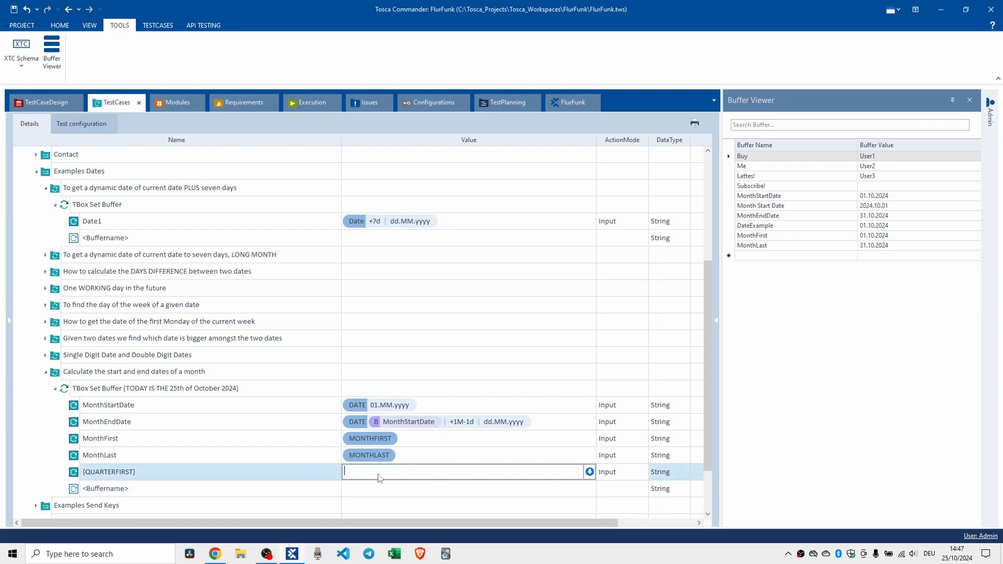
key(ctrl+v)
click(405, 492)
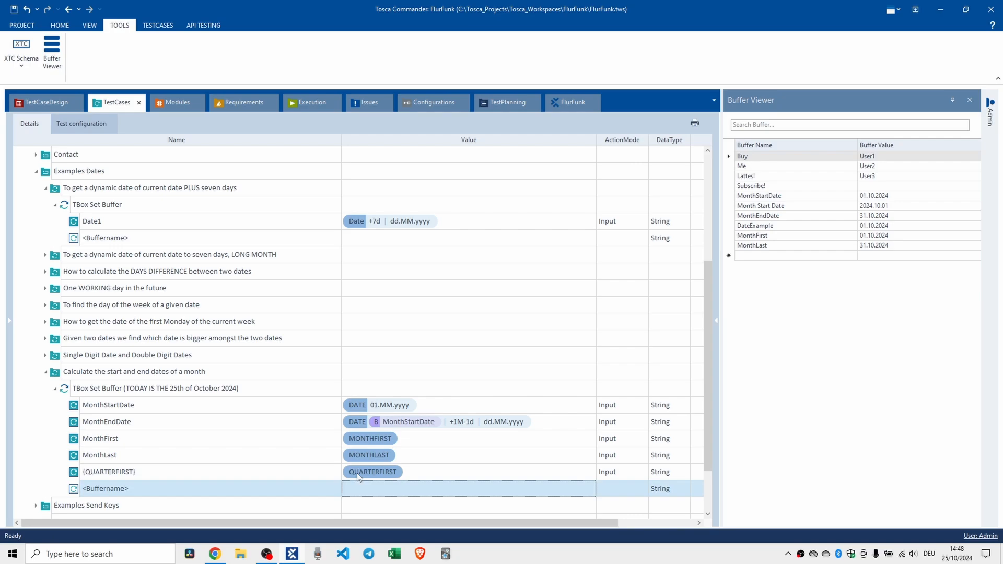
Run the TBox Set Buffer step for the month's dates in ScratchBook, read the {QUARTERFIRST} log info, and close the window
click(138, 393)
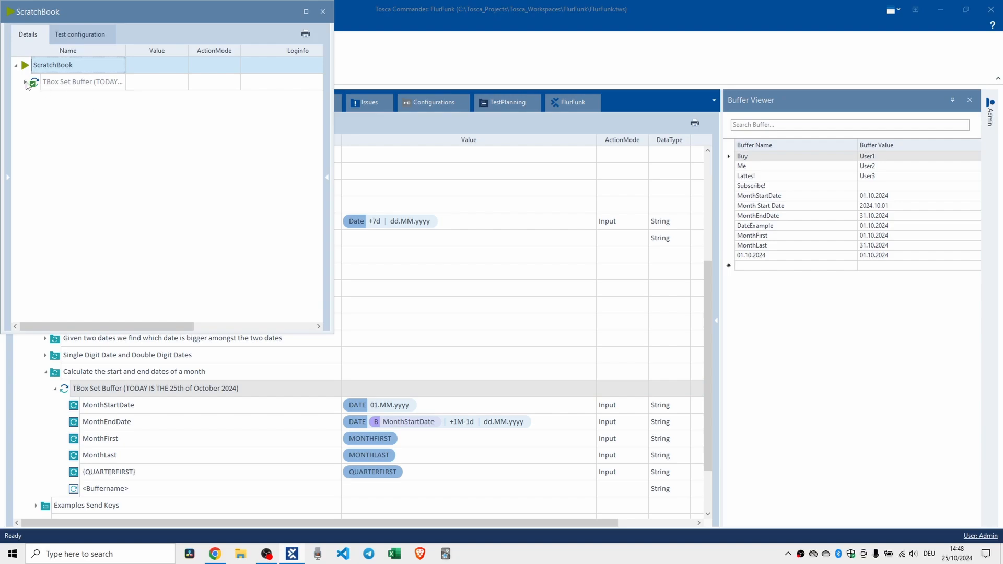
click(25, 82)
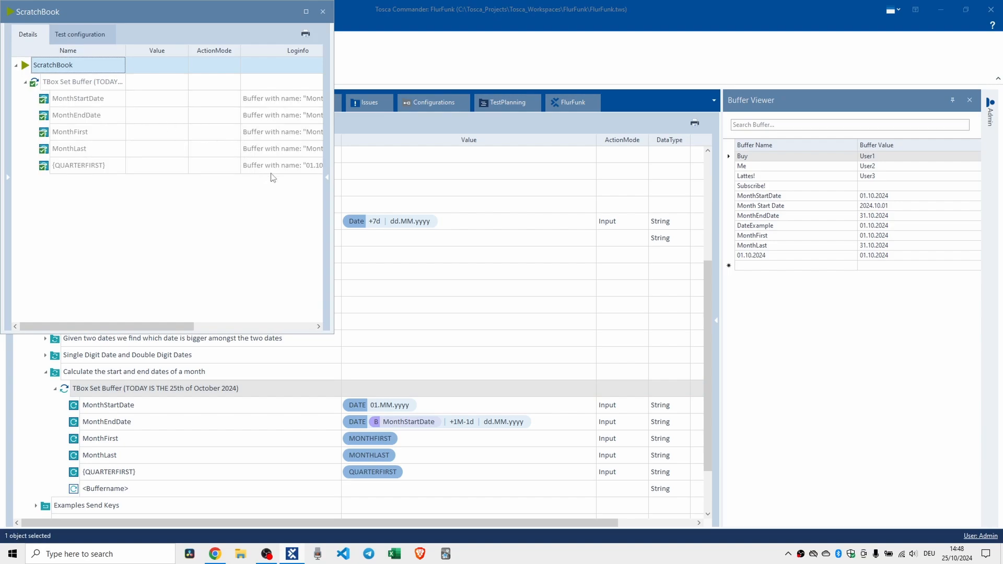
click(299, 166)
click(320, 165)
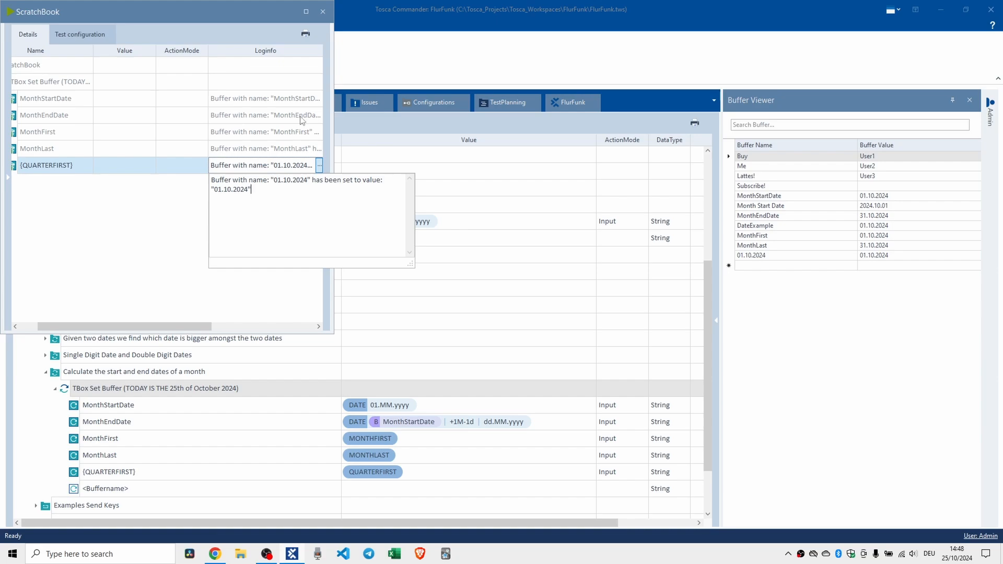
key(alt+Tab)
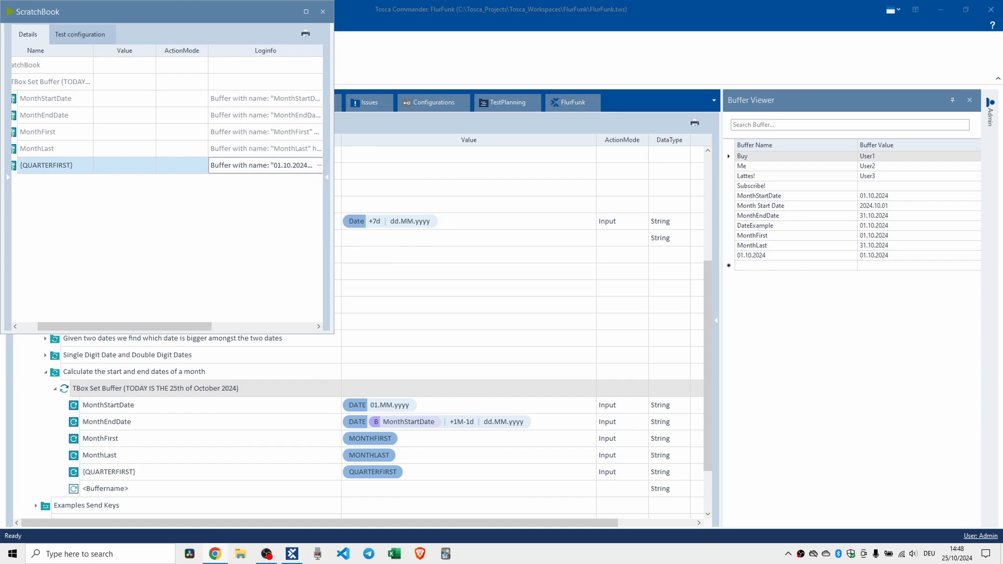
click(322, 12)
Add a buffer named {TRIMESTERFIRST} below {QUARTERFIRST} and set its value to the expression {TRIMESTERFIRST}
click(127, 493)
click(128, 493)
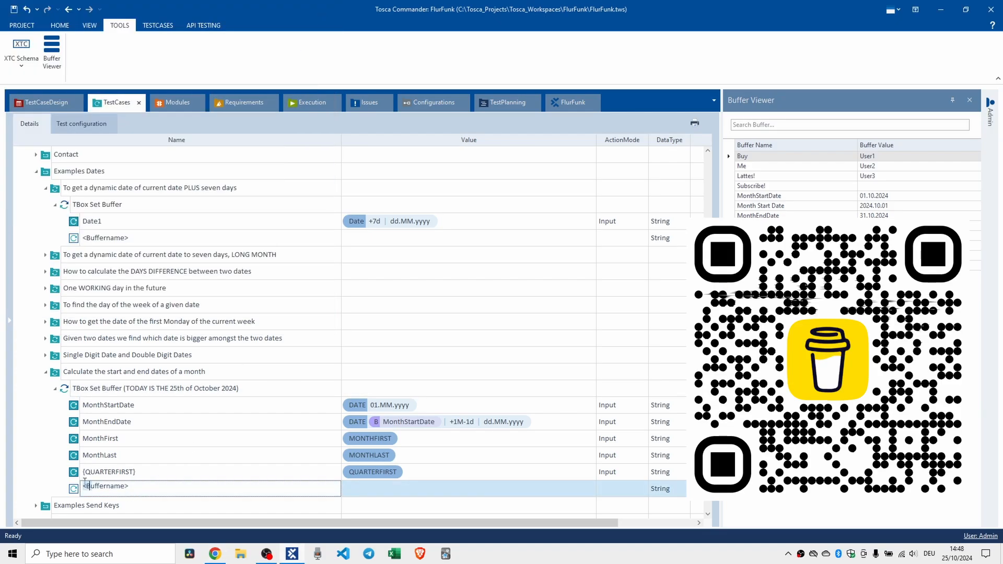
text({TRIMESTERFIRST})
click(360, 491)
text({TRIMESTERFIRST})
Rerun the TBox Set Buffer step in ScratchBook, read the full {TRIMESTERFIRST} log info, and close the window
click(89, 389)
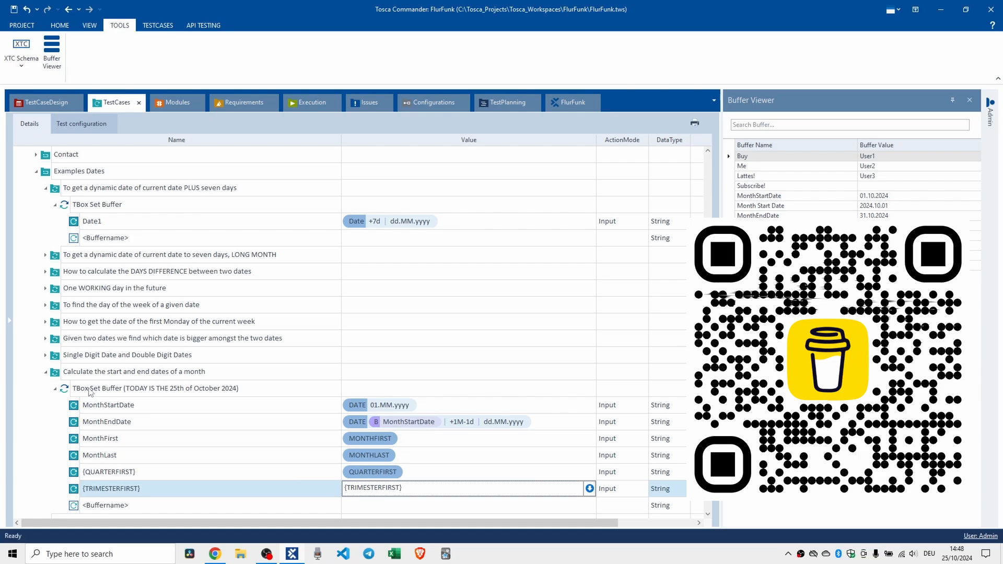
key(F6)
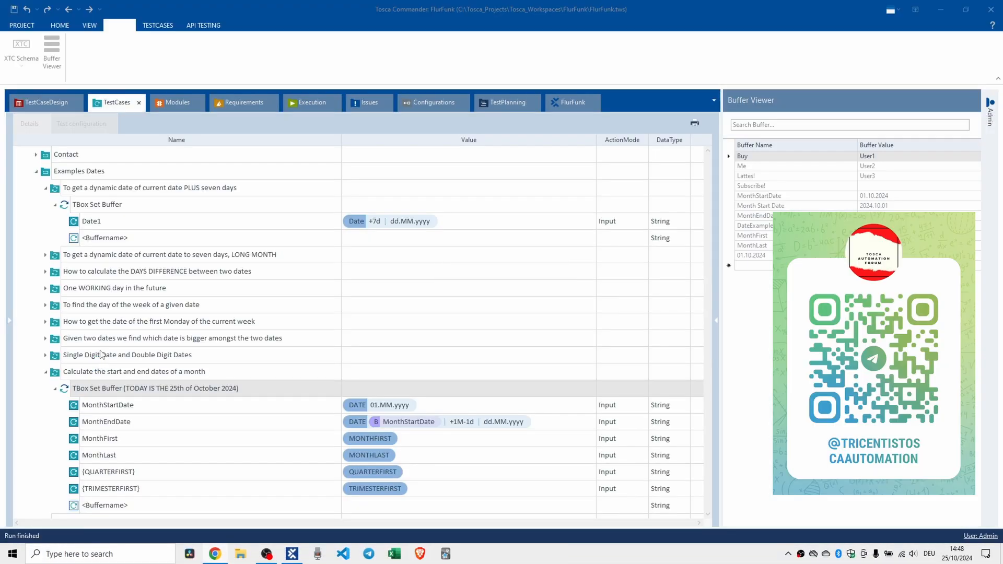
click(24, 82)
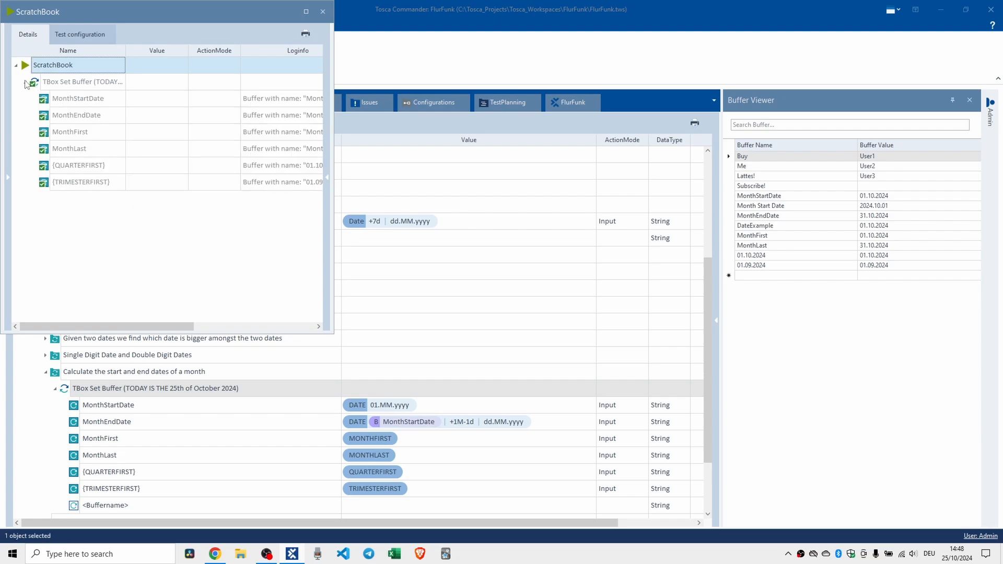
click(315, 187)
click(319, 183)
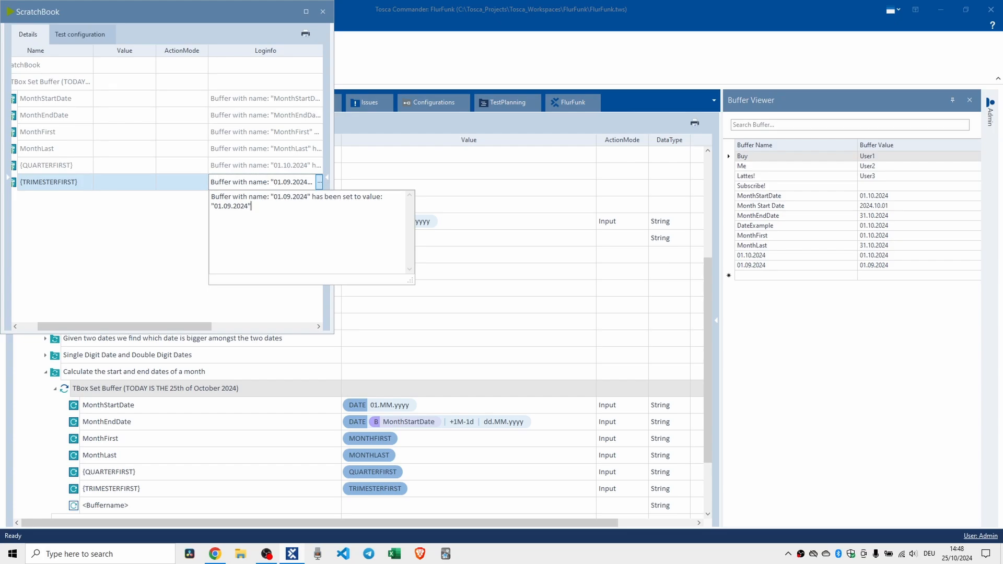
key(alt+Tab)
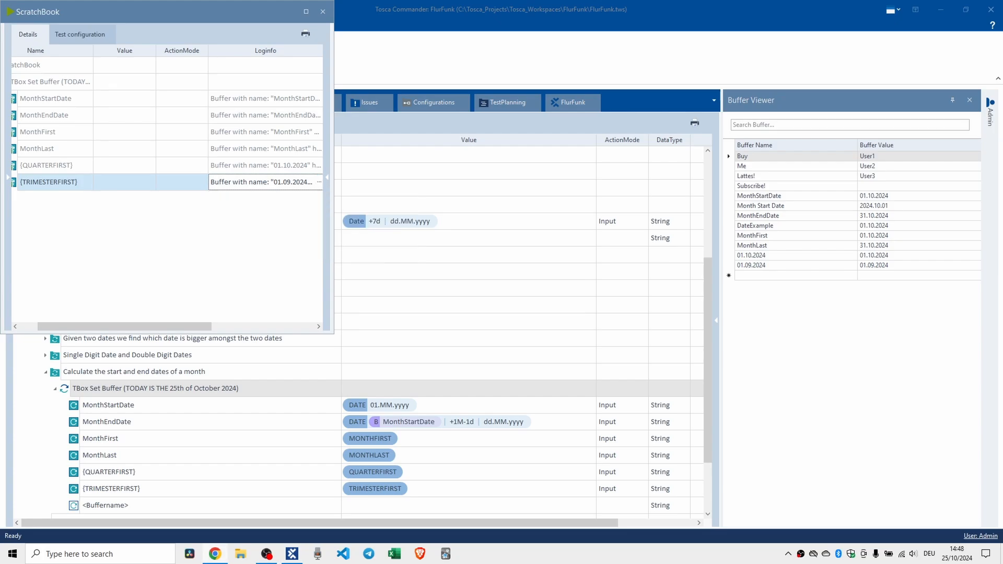
click(323, 11)
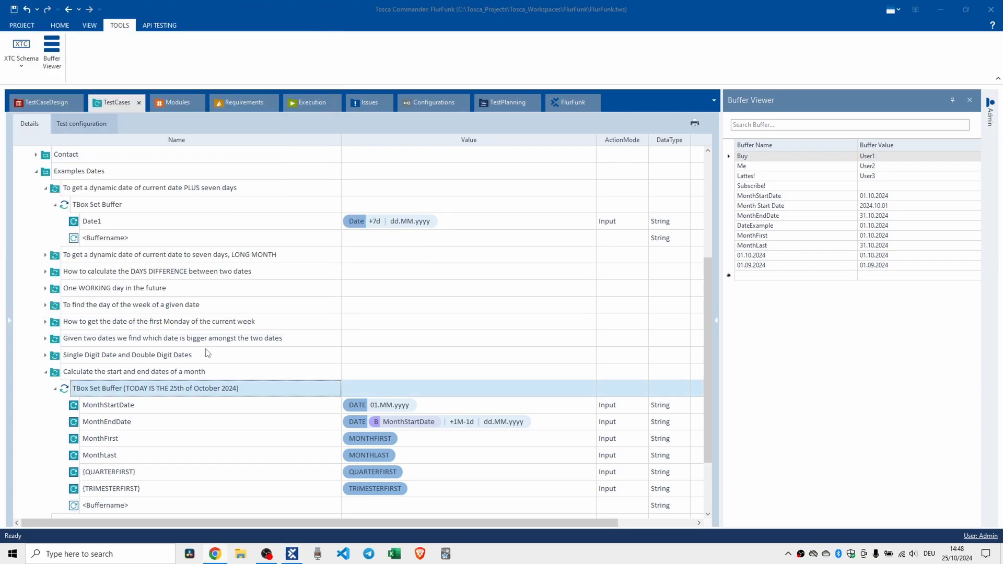
Add a buffer named {HYEARFIRST} below {TRIMESTERFIRST} and set its value to the expression {HYEARFIRST}
click(119, 509)
click(116, 504)
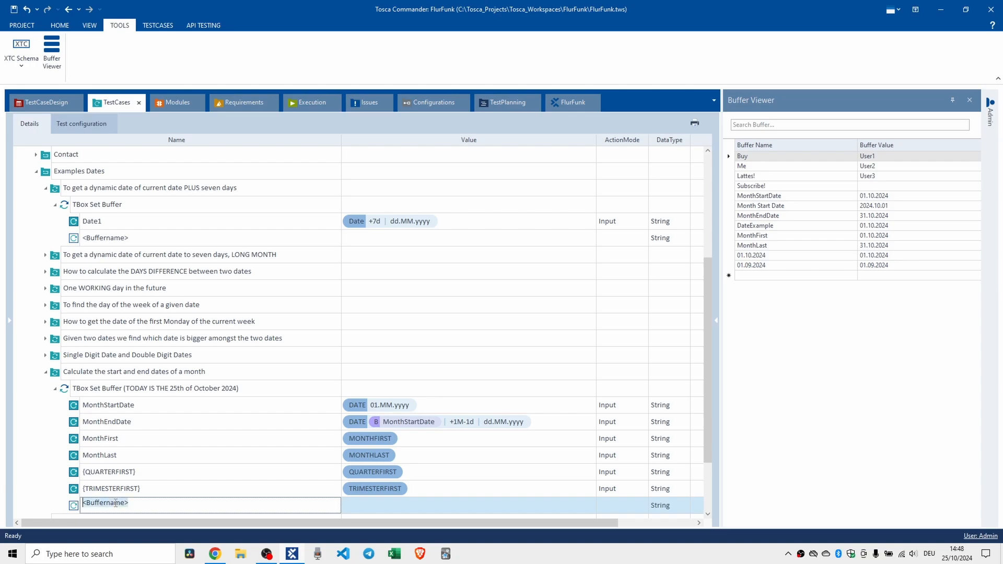
text({HYEARFIRST})
click(378, 509)
click(378, 510)
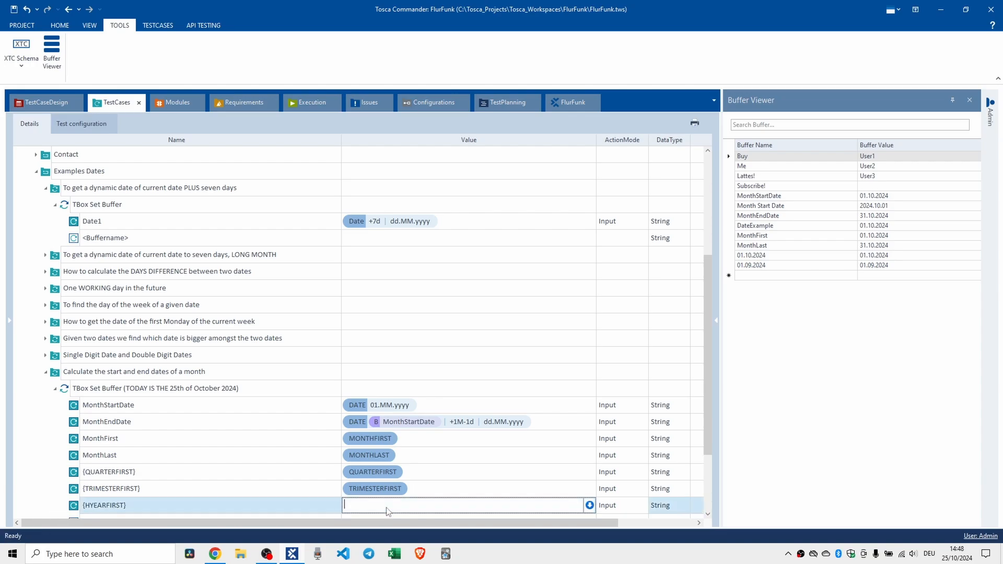
text({HYEARFIRST})
key(Return)
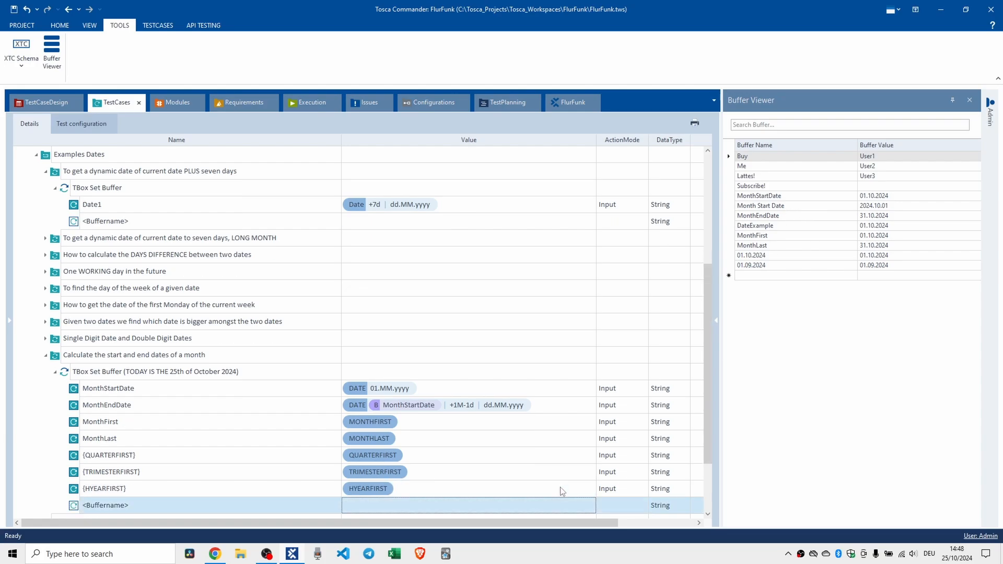
Rerun the TBox Set Buffer step in ScratchBook, read the full {HYEARFIRST} log info, and close the window
click(130, 488)
key(F6)
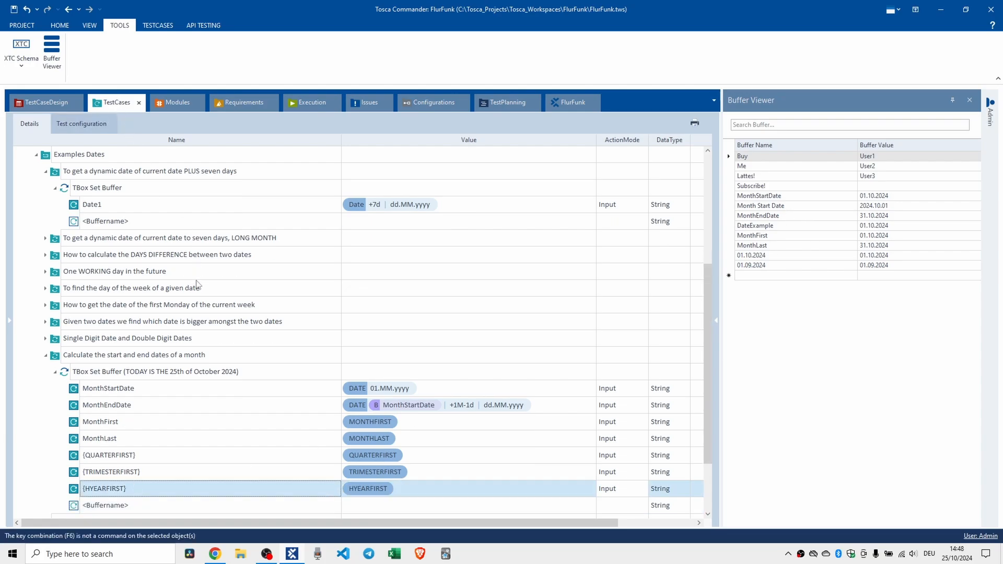
click(66, 373)
key(F6)
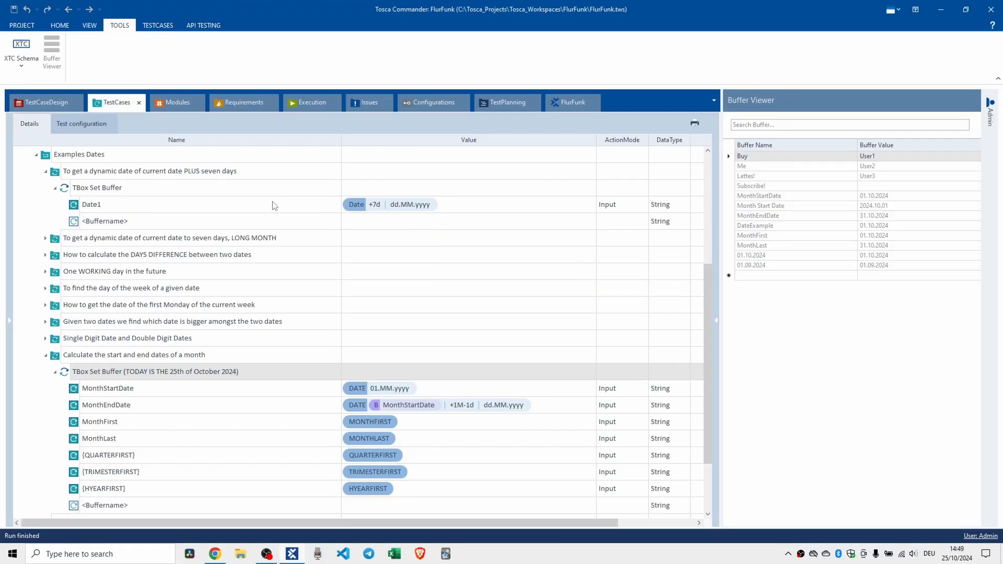
click(25, 82)
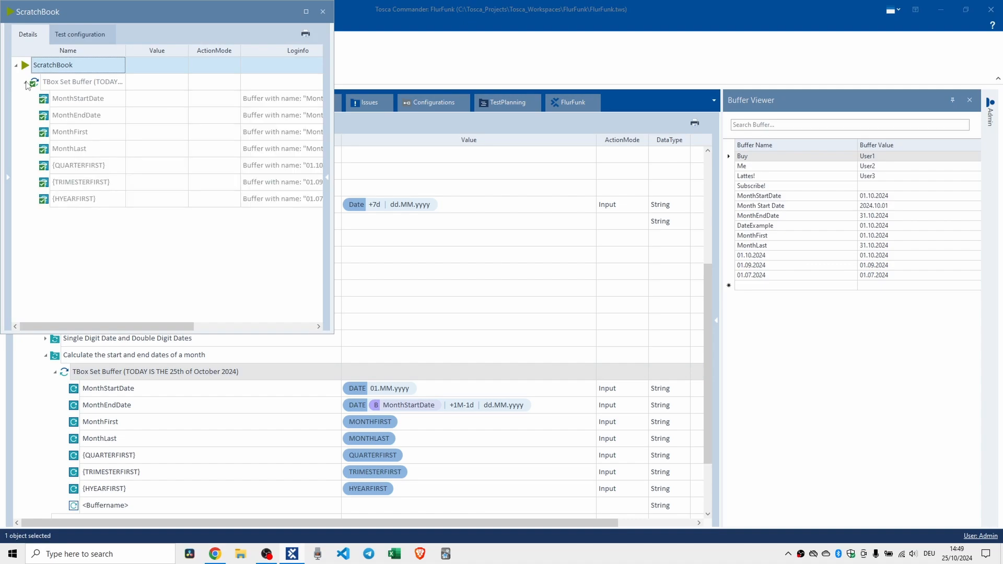
click(284, 197)
click(319, 201)
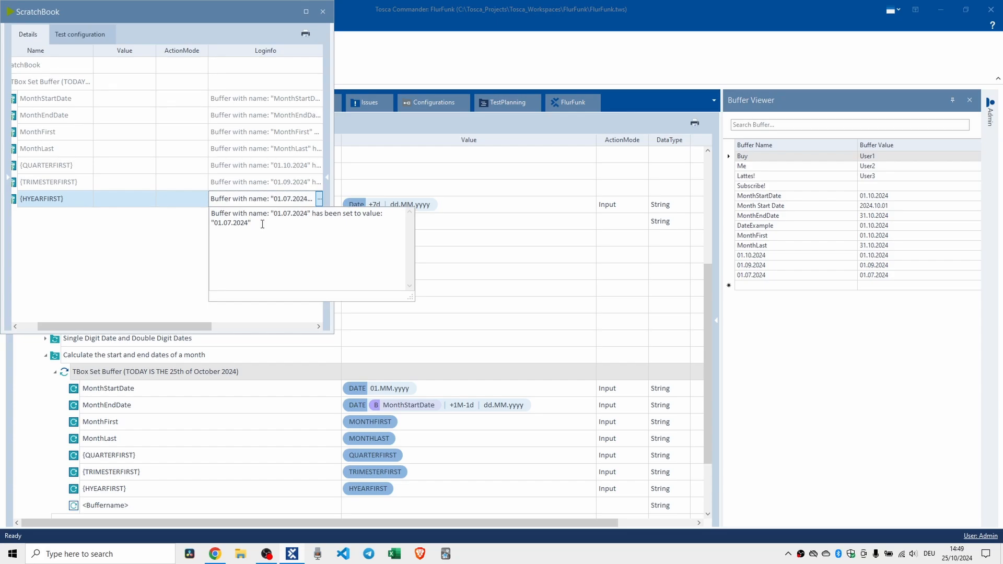
click(178, 324)
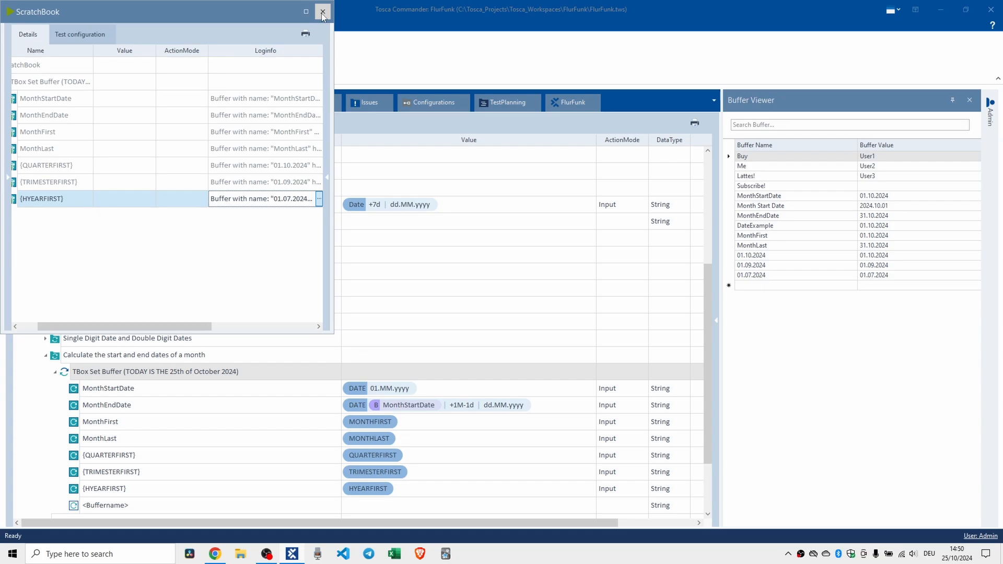
click(322, 14)
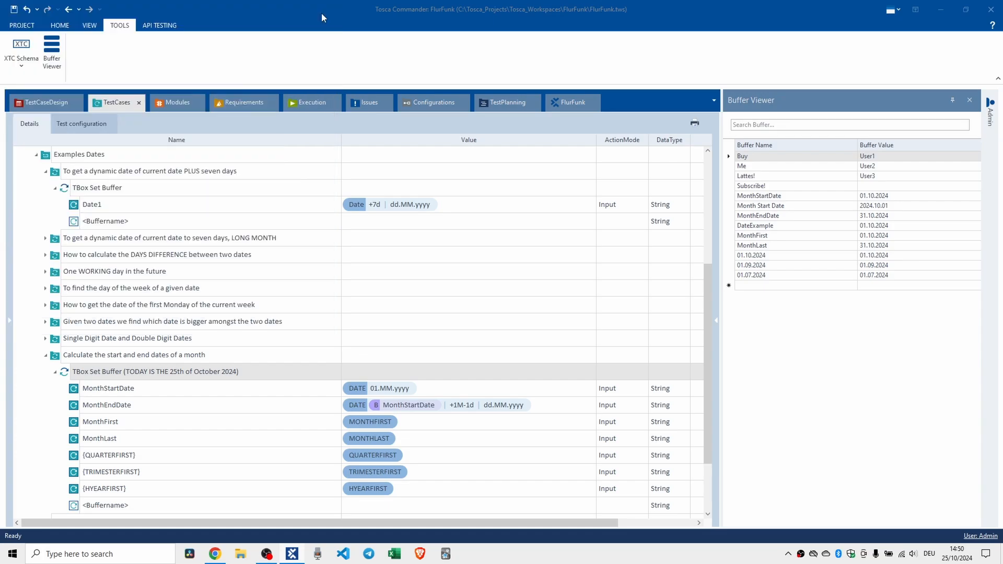